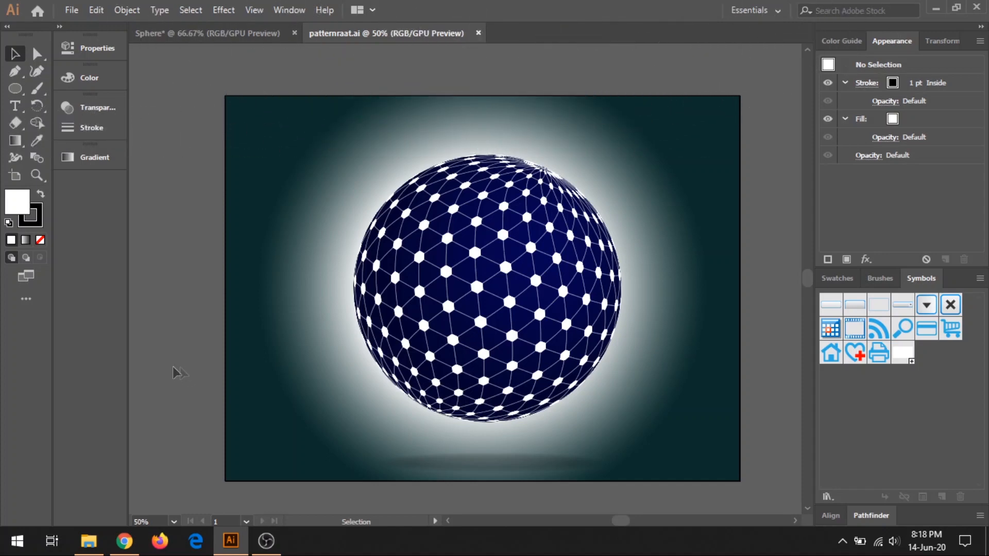
left_click(117, 540)
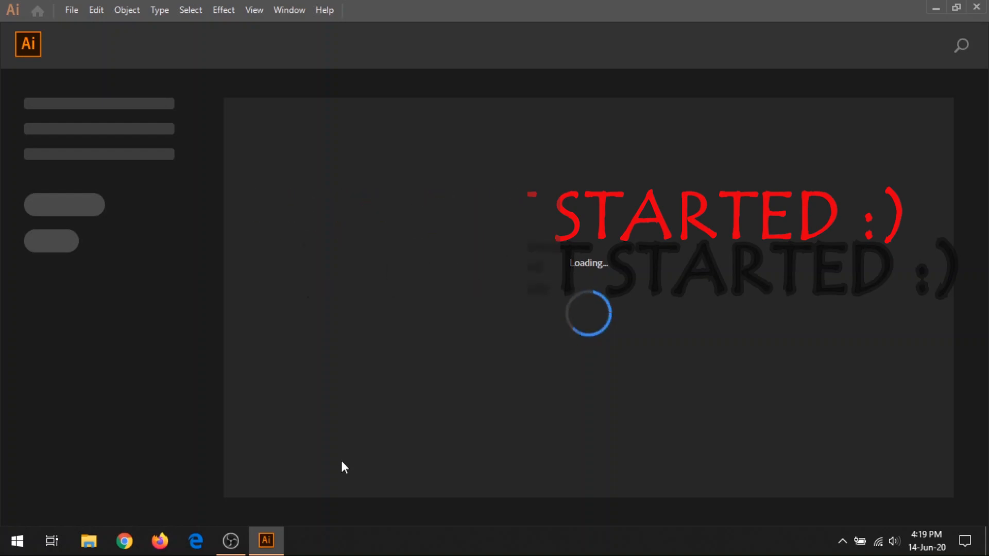
Step: Create a new 1024 x 768 px document named Sphere
left_click(71, 10)
left_click(166, 29)
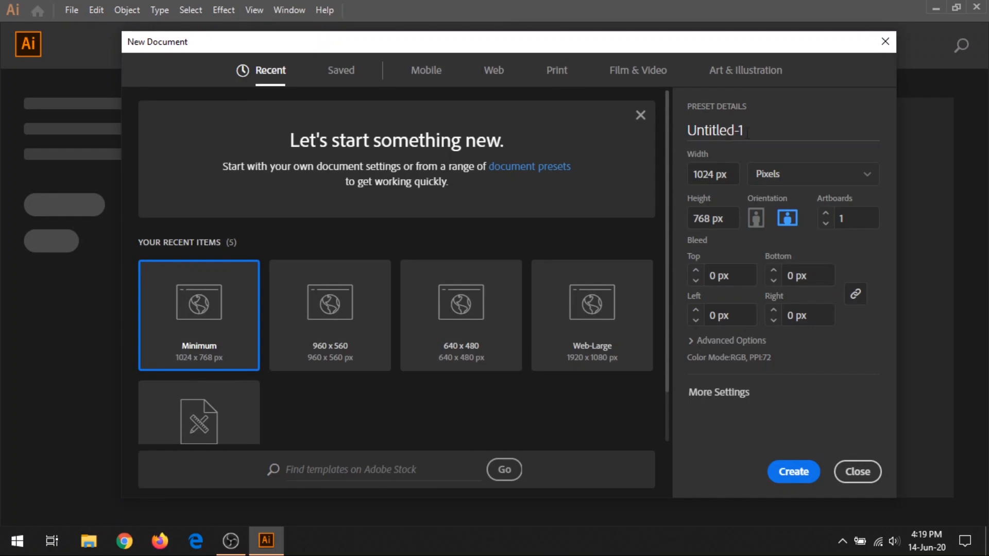
left_click_drag(743, 130, 639, 143)
key("BackSpace")
type("Sphere")
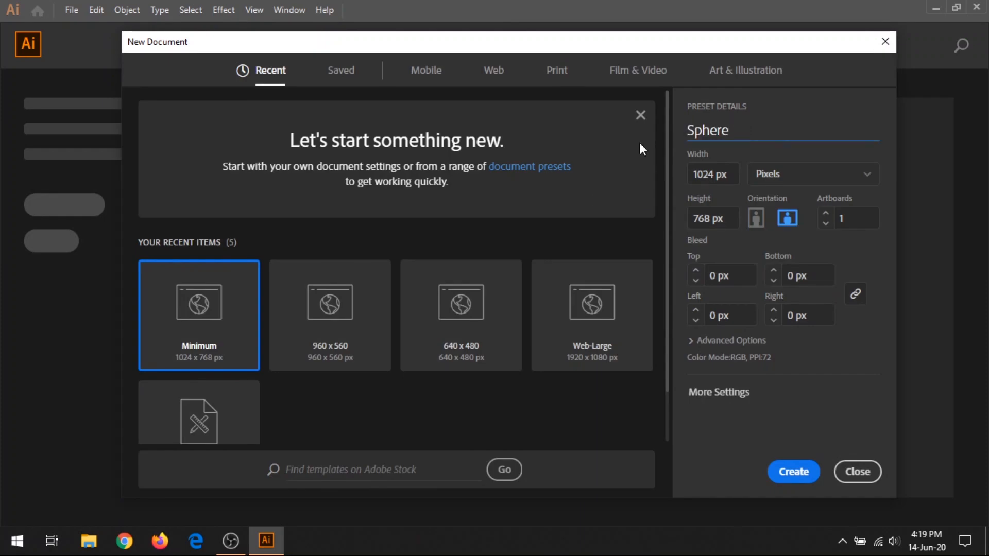
left_click(793, 471)
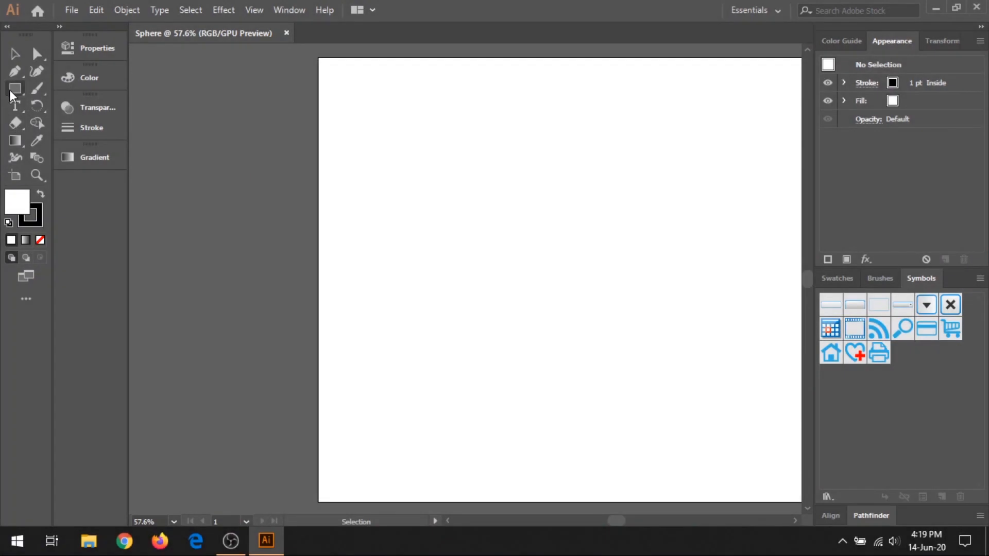
Step: Create a circle with the Ellipse tool, 532 px wide and 532 px high
left_click(10, 90)
left_click_drag(10, 90, 51, 109)
left_click(795, 520)
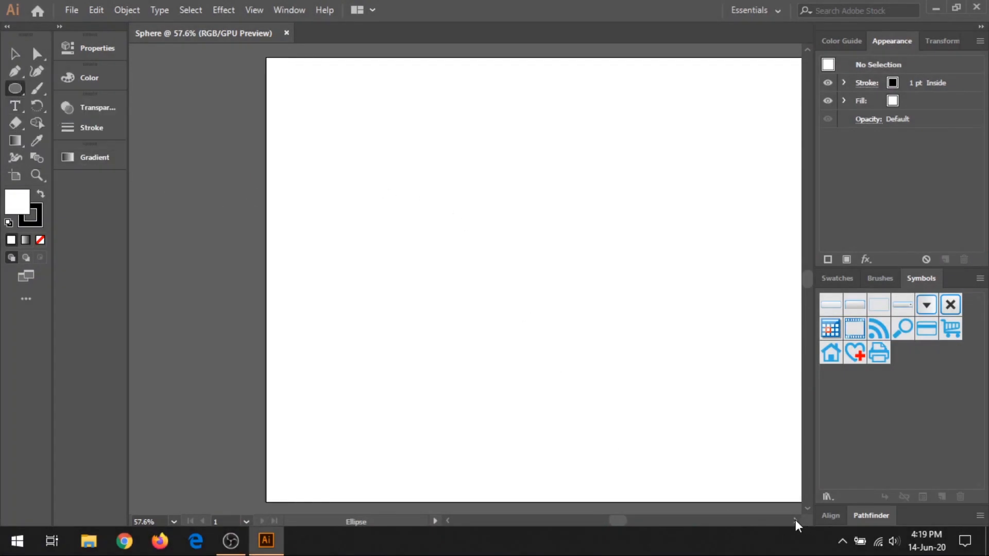
left_click(447, 520)
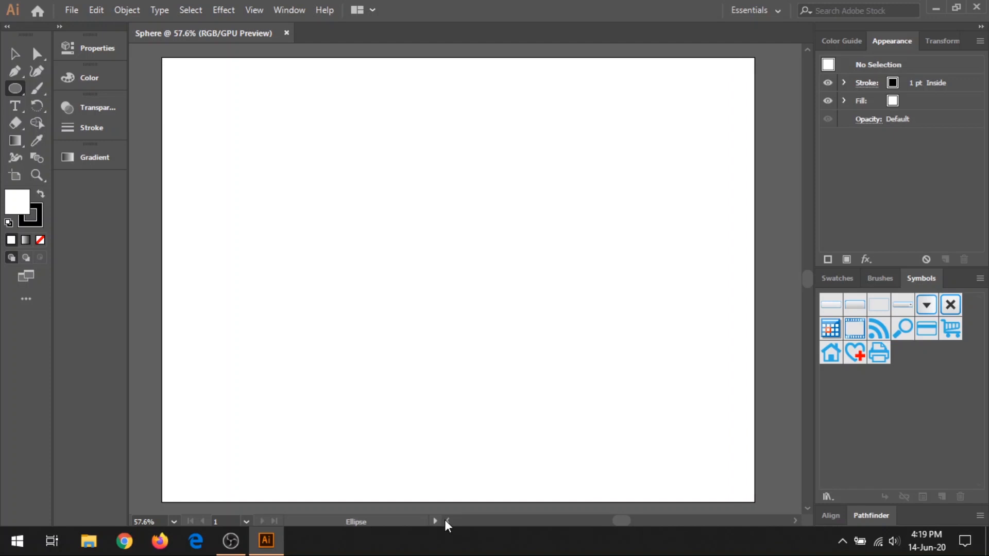
left_click(445, 520)
left_click(440, 249)
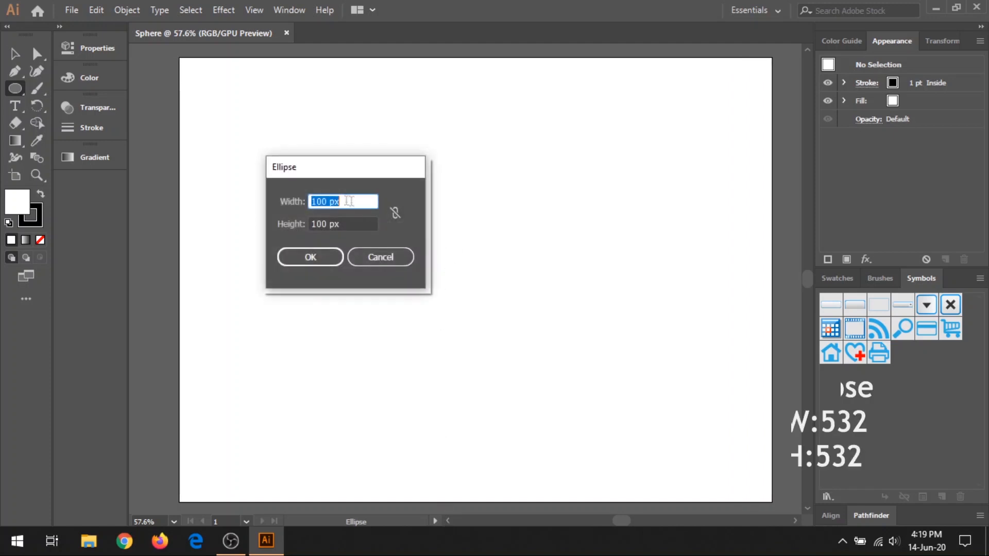
left_click(326, 202)
left_click_drag(339, 202, 289, 206)
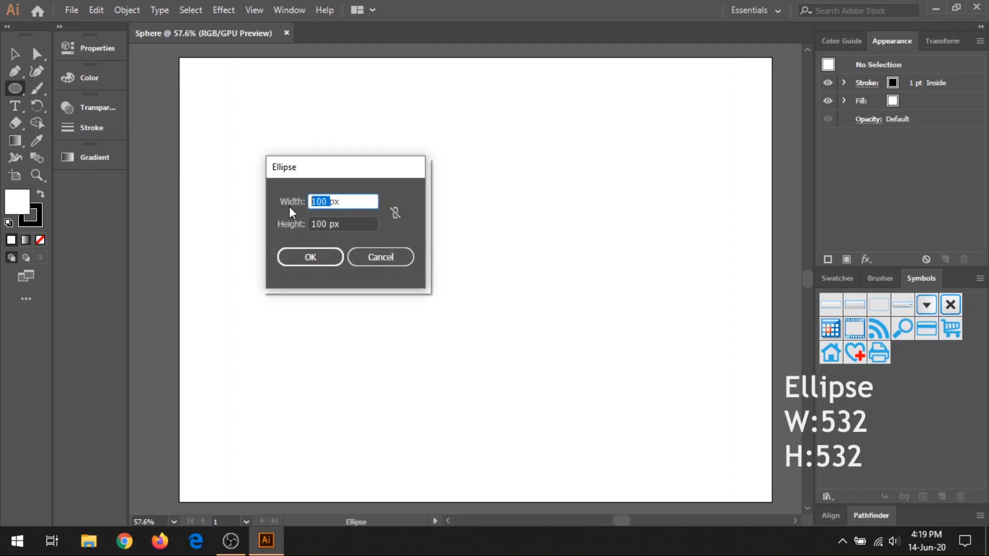
type("532")
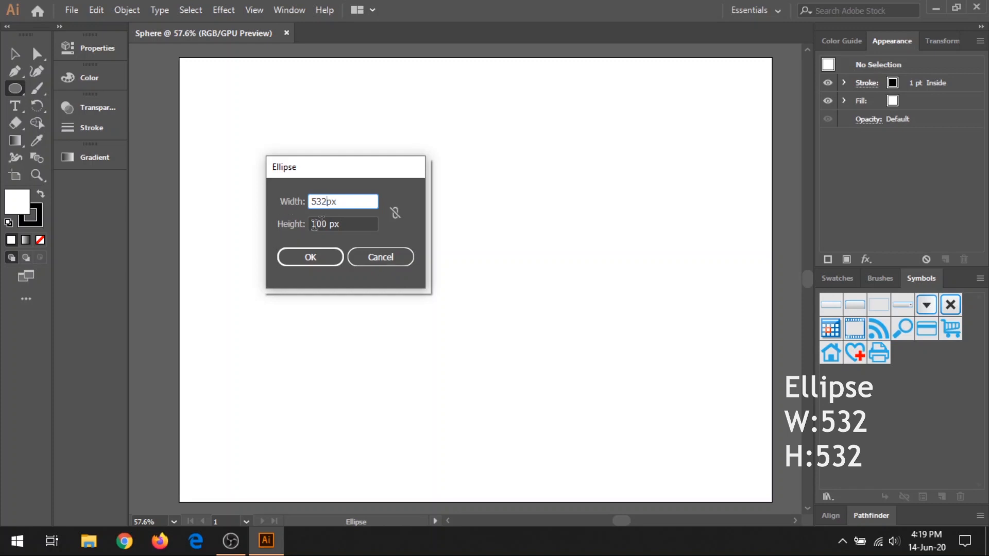
left_click_drag(324, 225, 274, 212)
type("532")
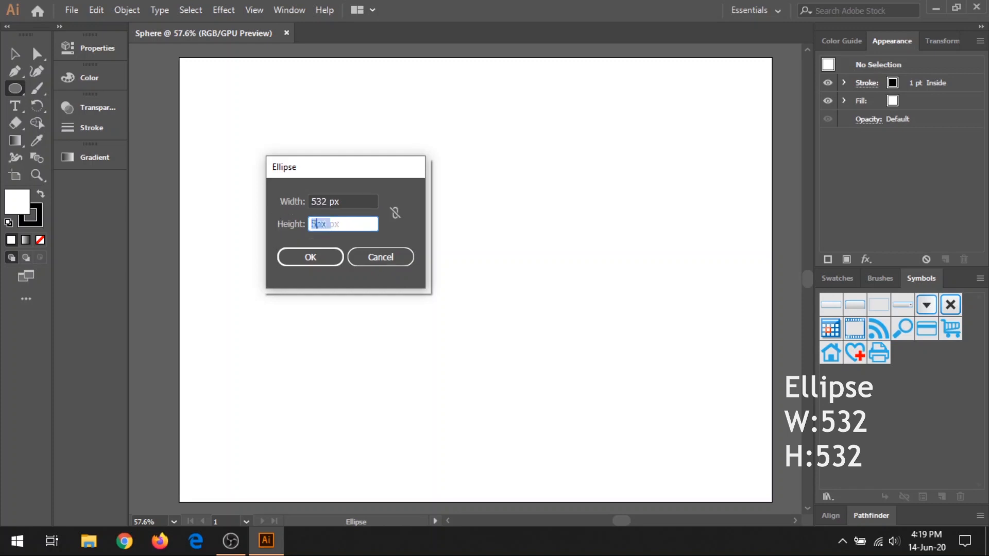
left_click(322, 263)
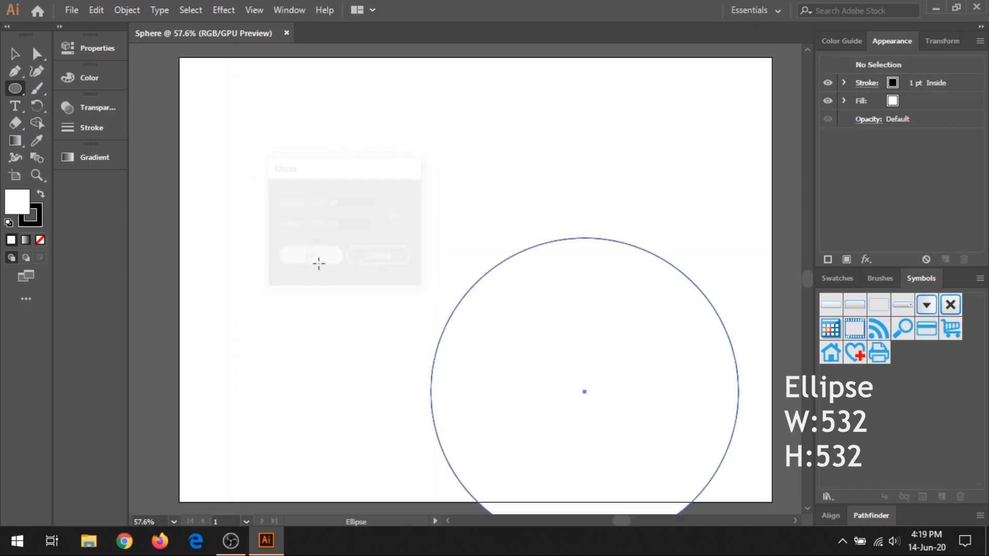
Step: Move the circle to about the middle of the artboard and fill it with color #040456
left_click(15, 54)
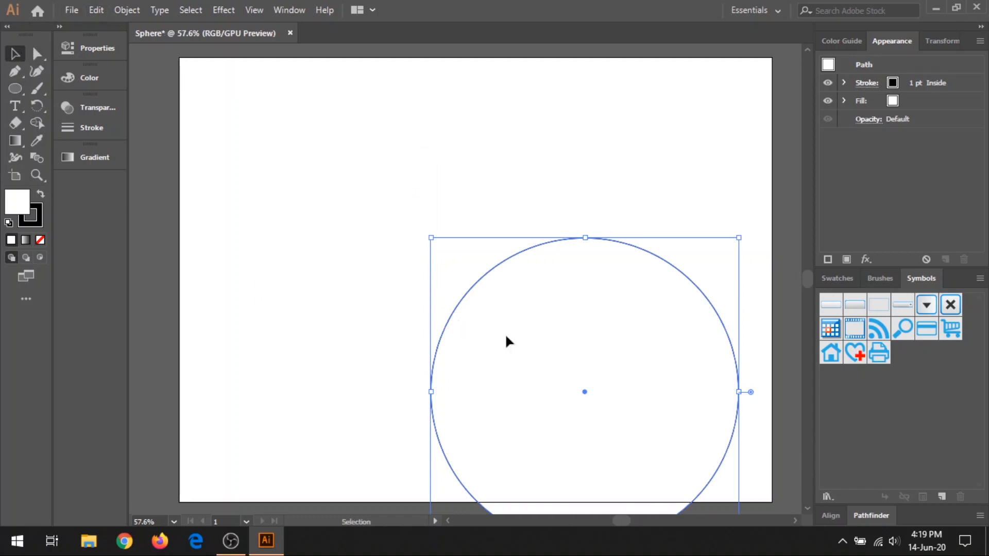
left_click_drag(497, 330, 404, 219)
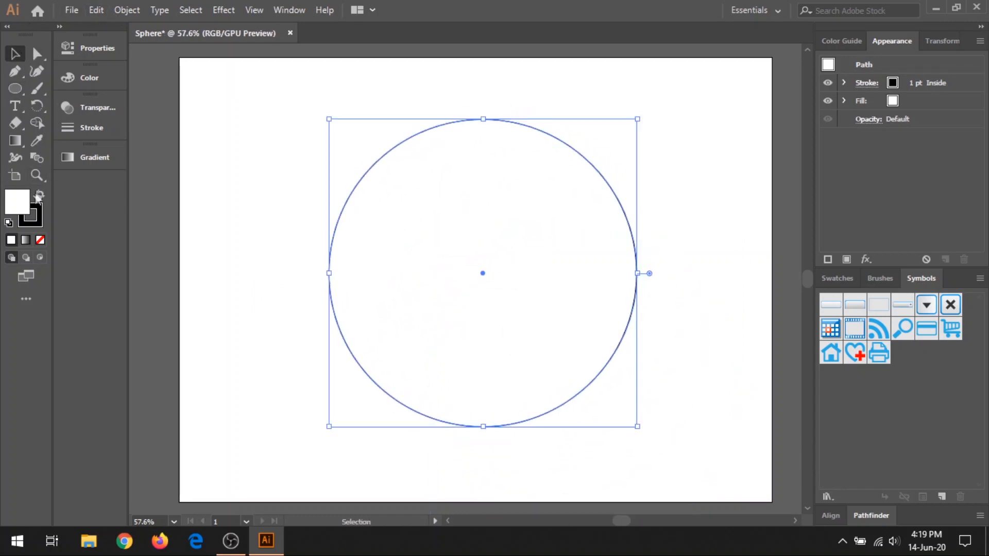
double_click(20, 206)
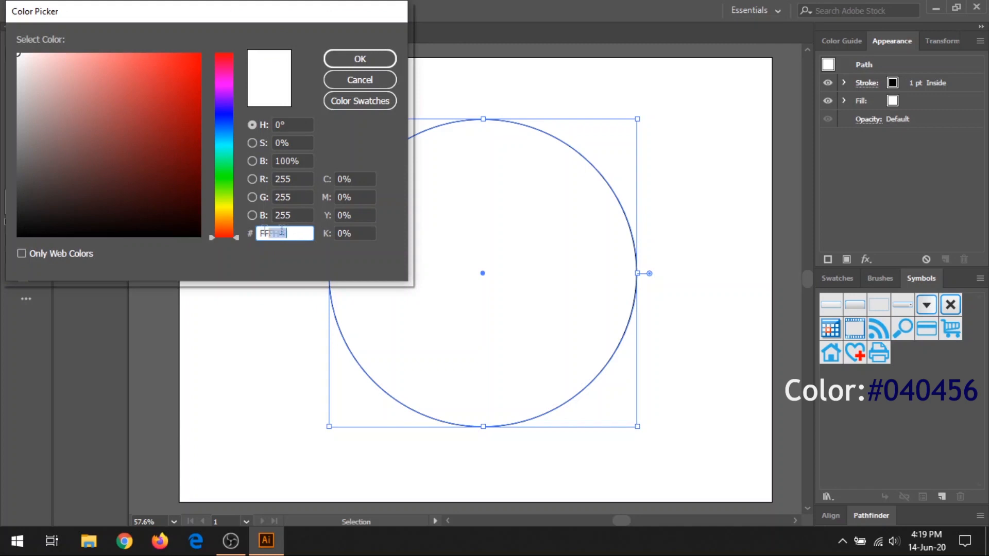
type("040456")
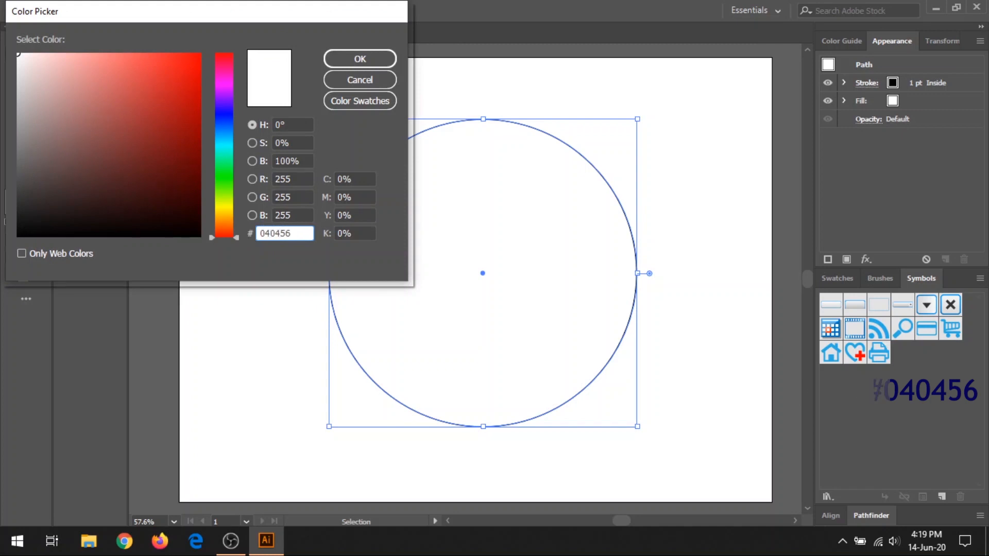
left_click(378, 66)
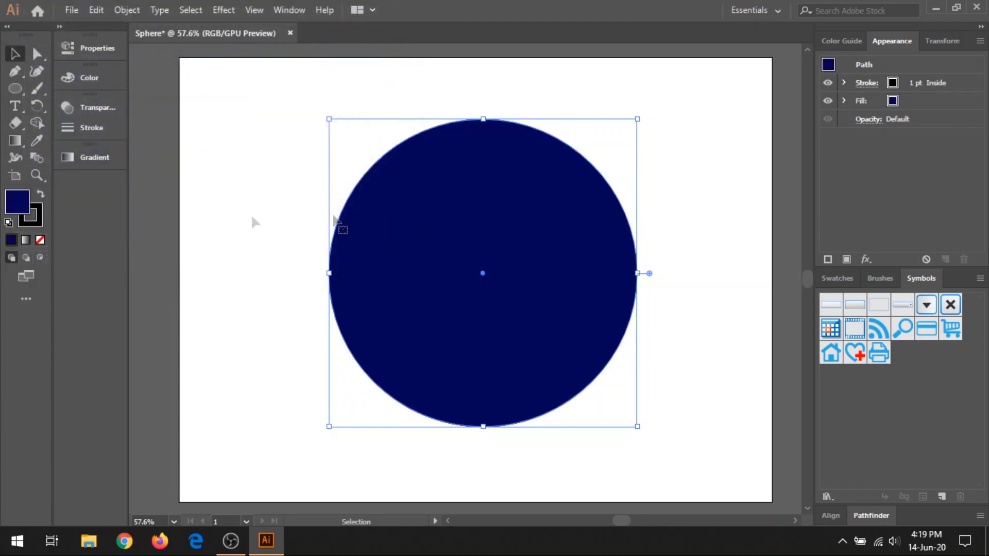
left_click(245, 140)
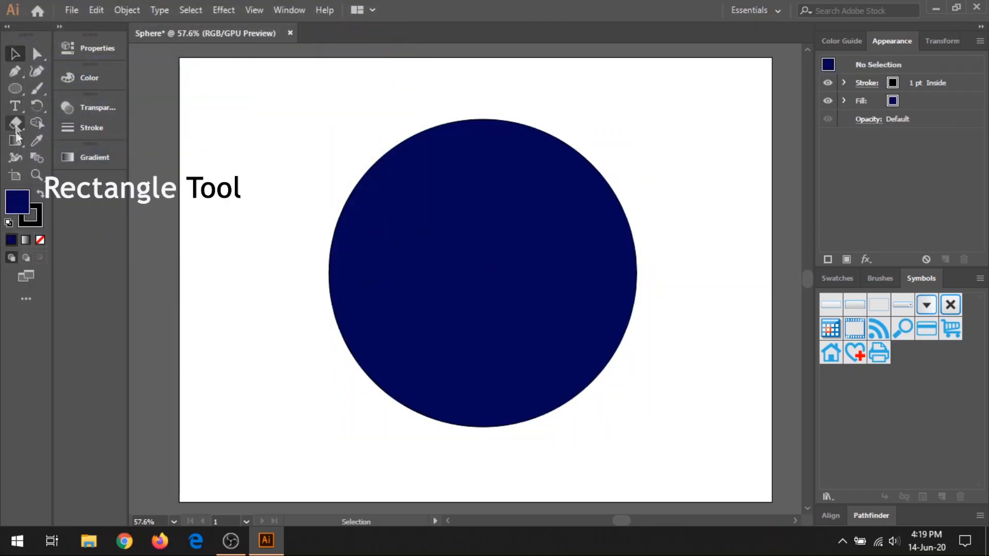
Step: Draw a gradient-filled rectangle covering the whole artboard and send it backward behind the circle
left_click(15, 89)
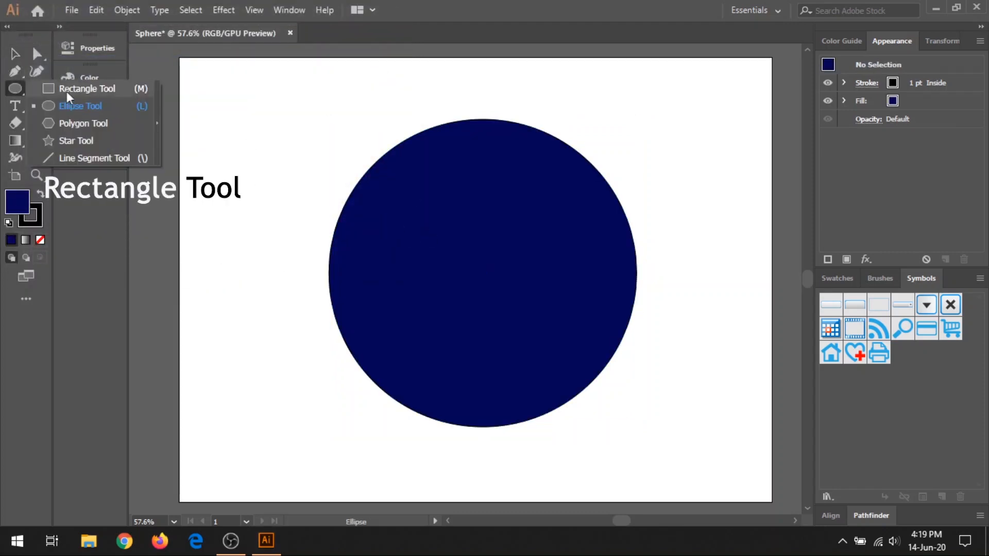
left_click(67, 90)
left_click(25, 240)
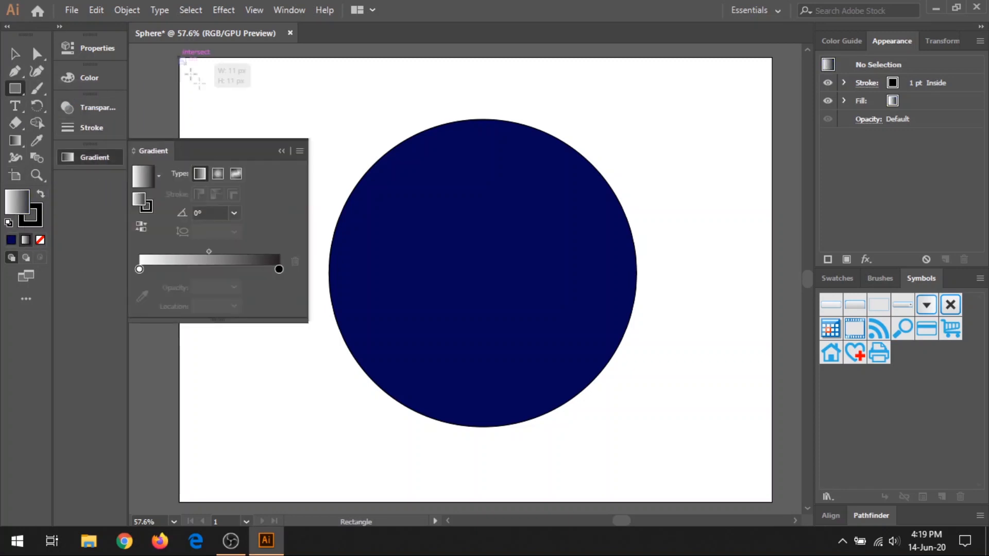
left_click_drag(187, 63, 772, 502)
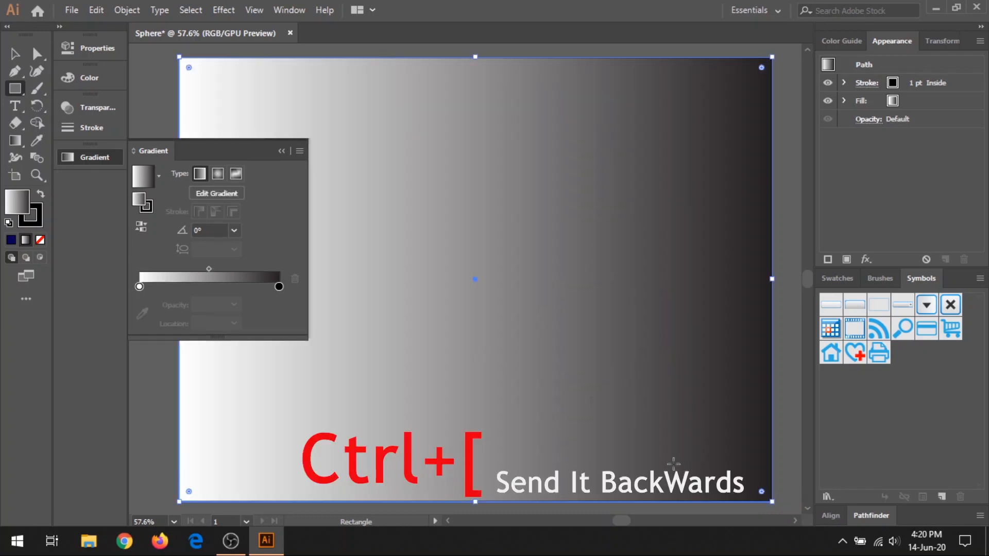
key("ctrl+bracketleft")
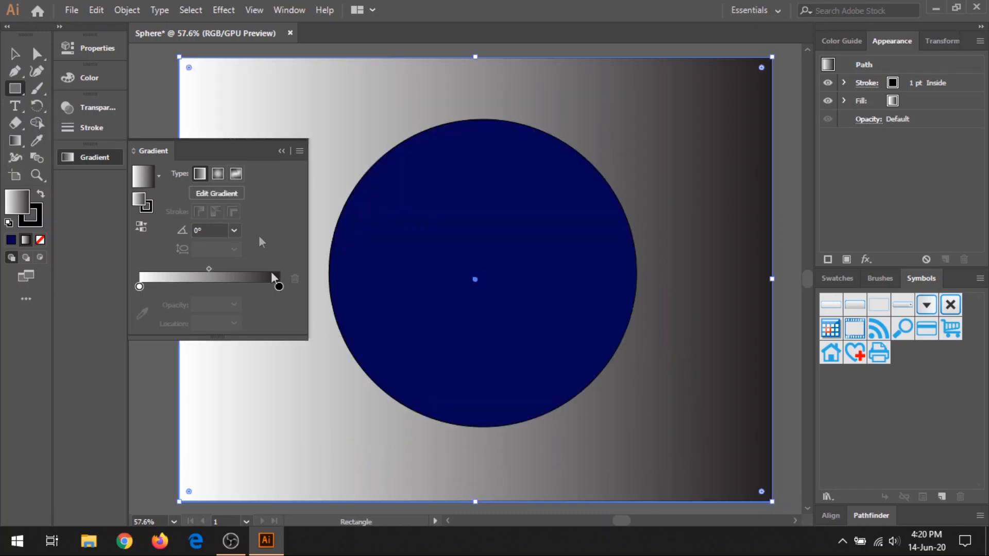
Step: Set the black stop of the background gradient to RGB color #C2C2C2 and change the gradient type to radial
double_click(279, 286)
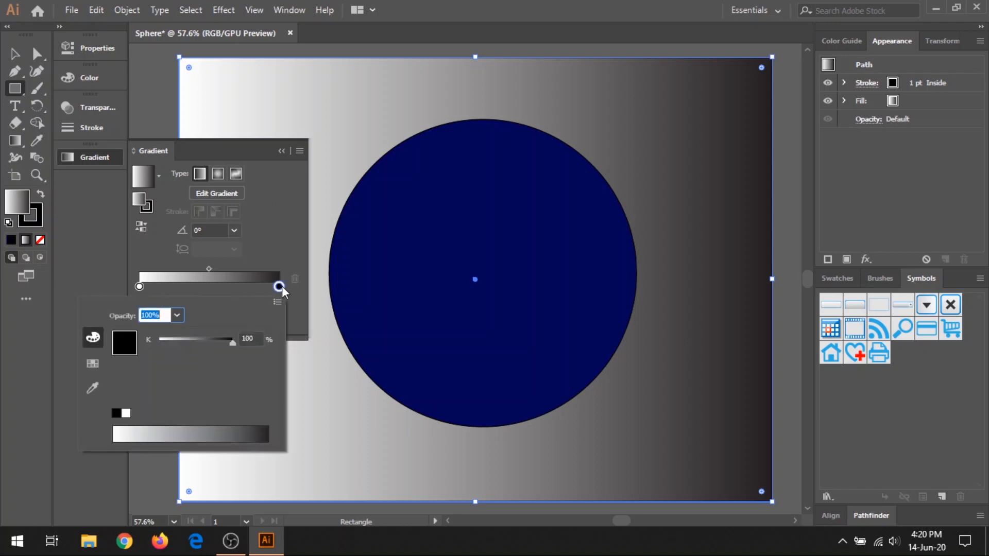
left_click(277, 303)
left_click(309, 320)
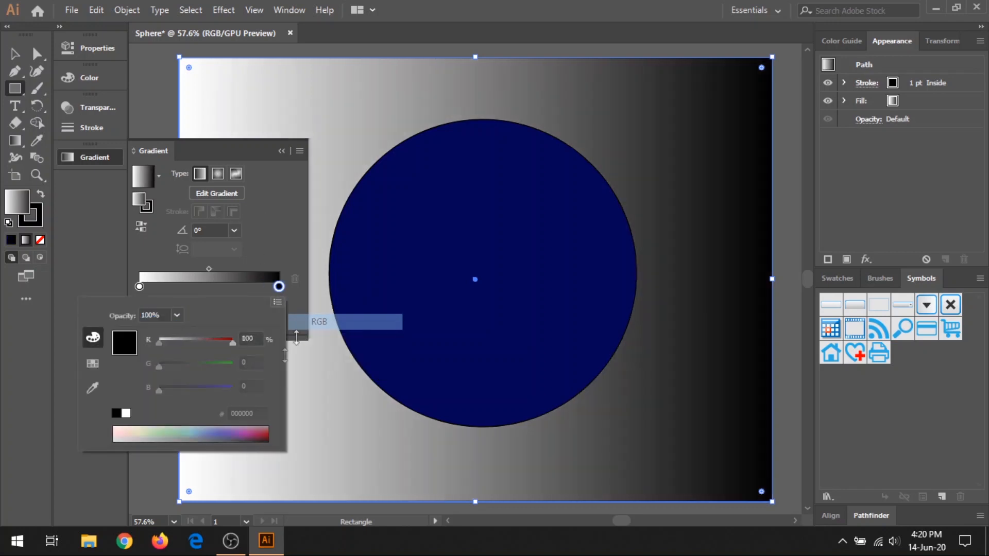
left_click(229, 415)
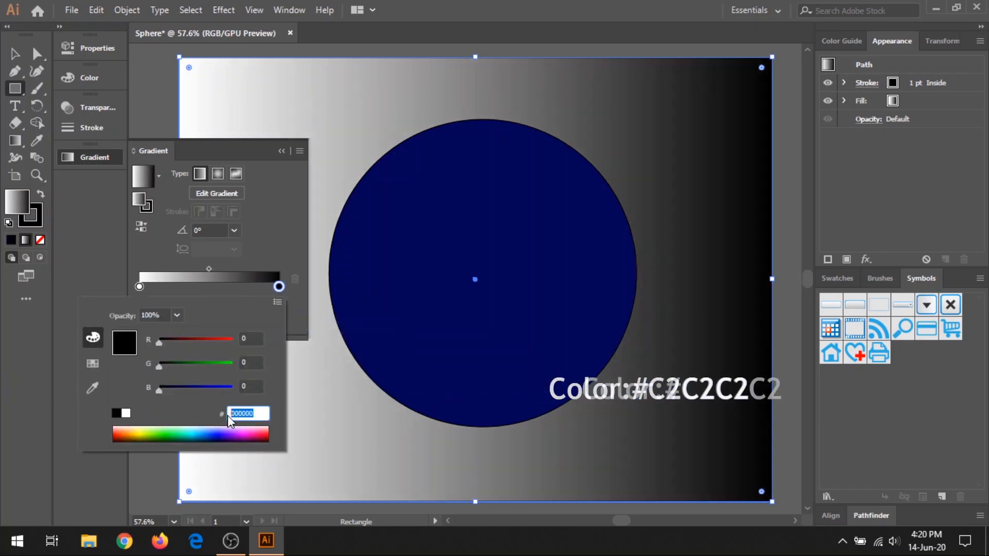
type("C2C2C2")
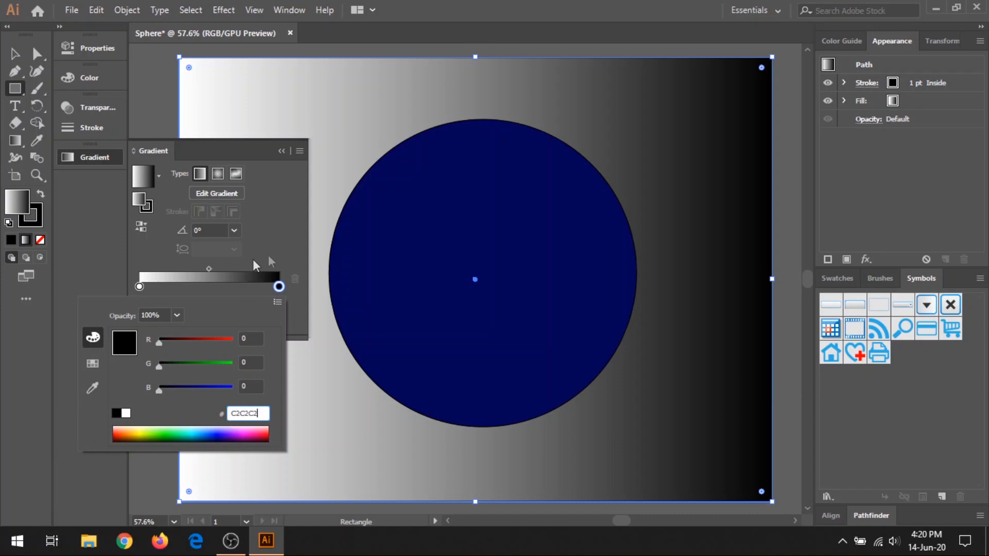
key("Return")
left_click(216, 173)
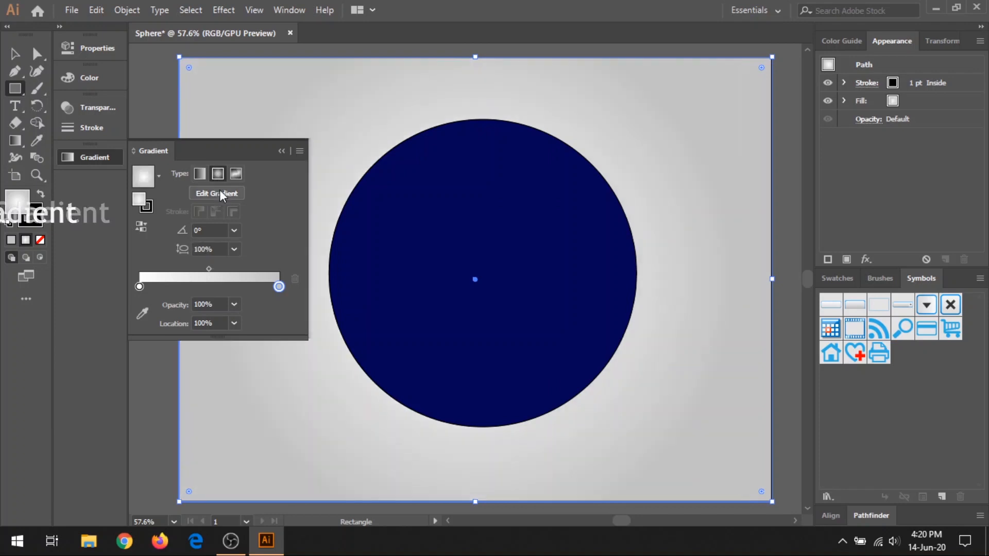
Step: Widen the radial gradient to the artboard's side edges and shift its white stop and midpoint outward to enlarge the white glow
left_click(221, 193)
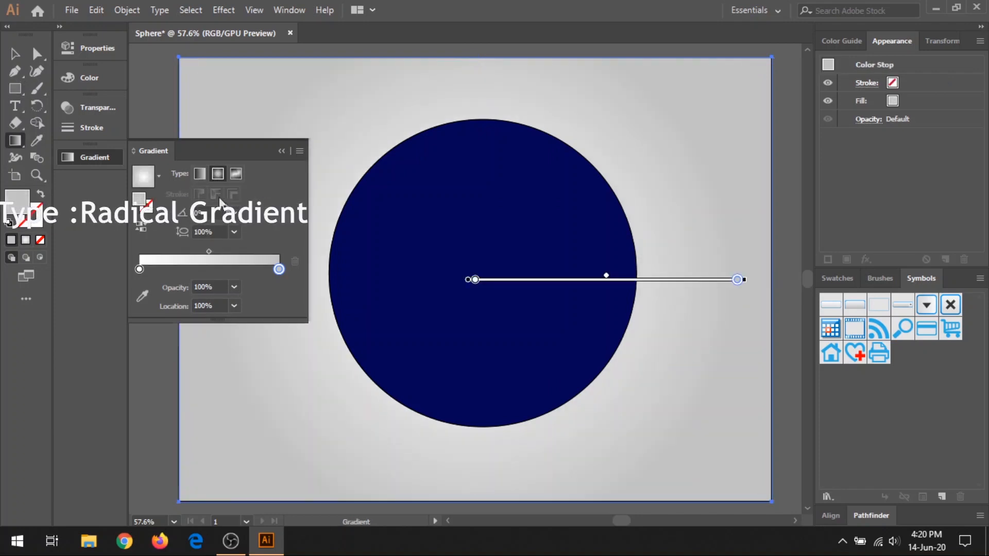
left_click(282, 152)
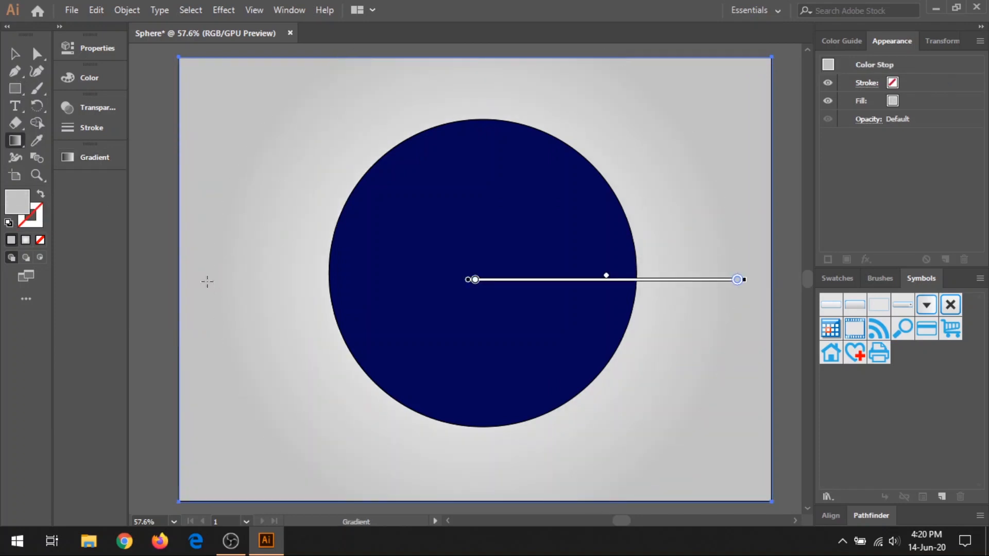
left_click_drag(213, 282, 180, 279)
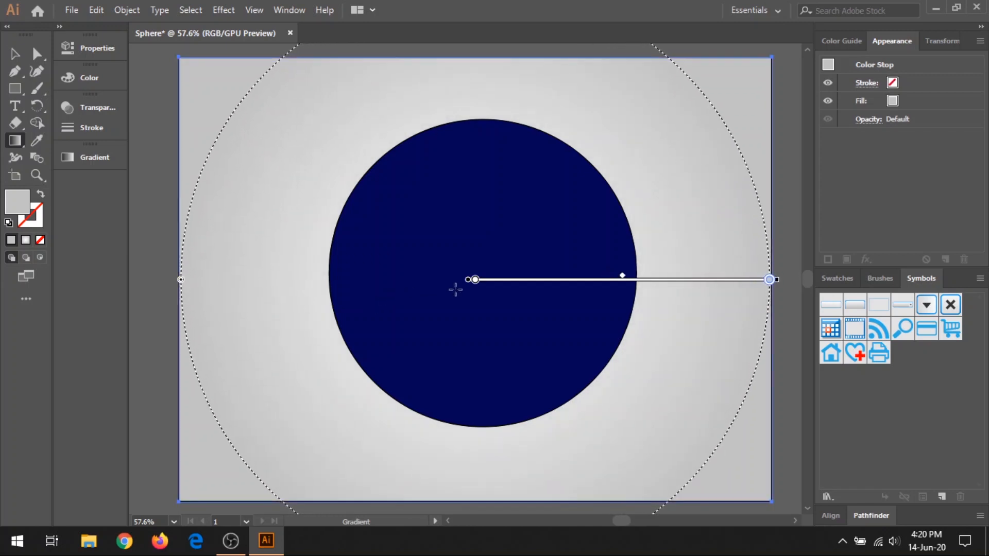
left_click_drag(472, 283, 604, 295)
left_click_drag(687, 280, 748, 279)
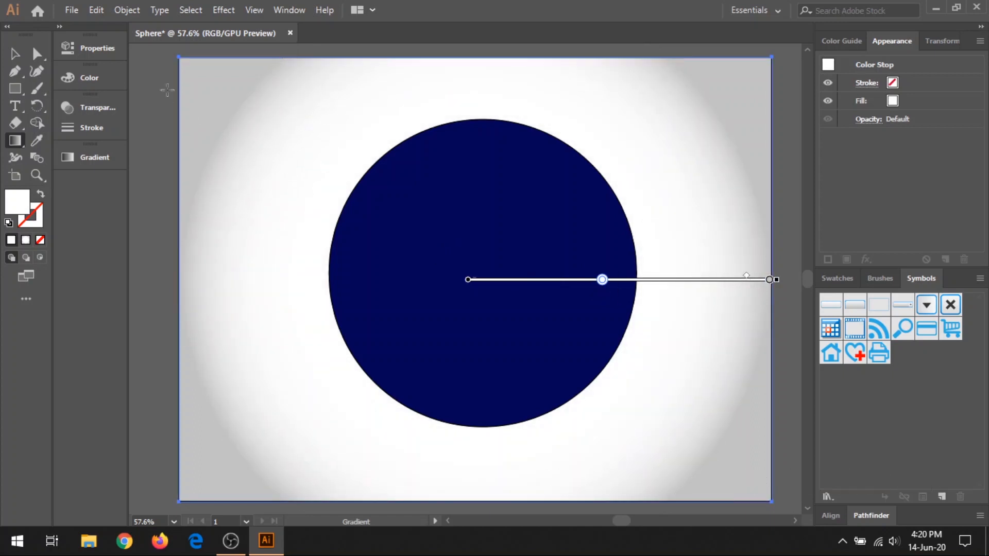
left_click(24, 47)
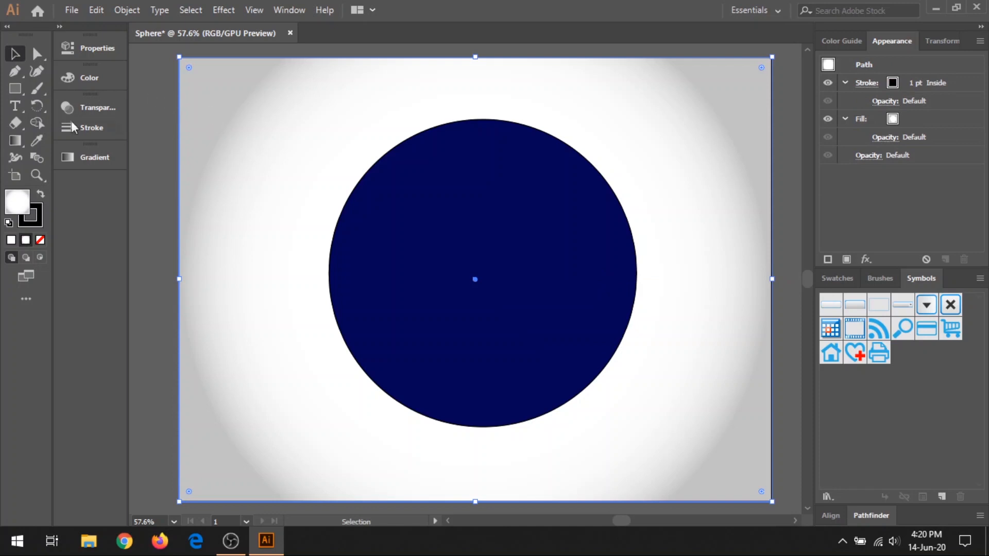
Step: Create a 450 px wide and 40 px high ellipse below the blue circle with the Ellipse tool
left_click_drag(22, 94, 58, 106)
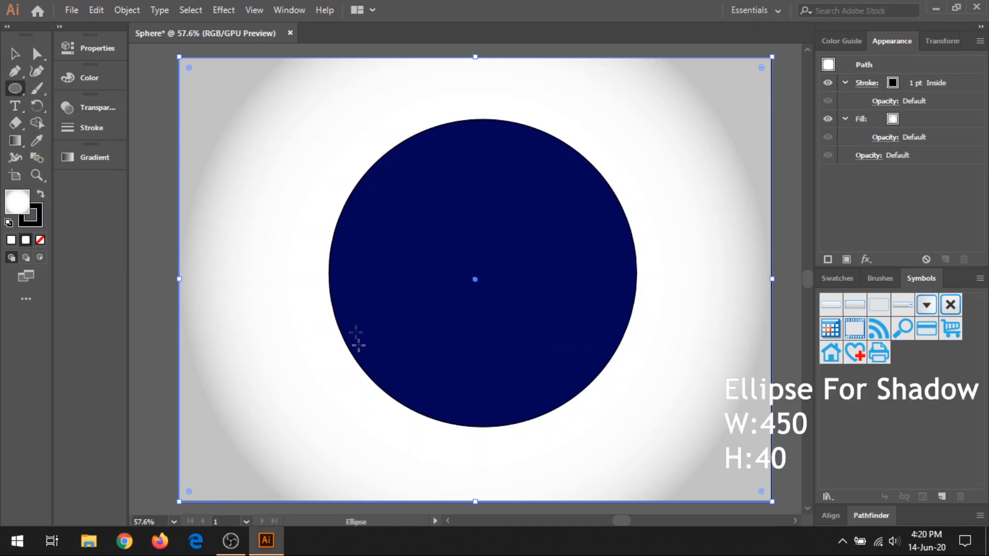
scroll(365, 331, "down", 1)
left_click(411, 446)
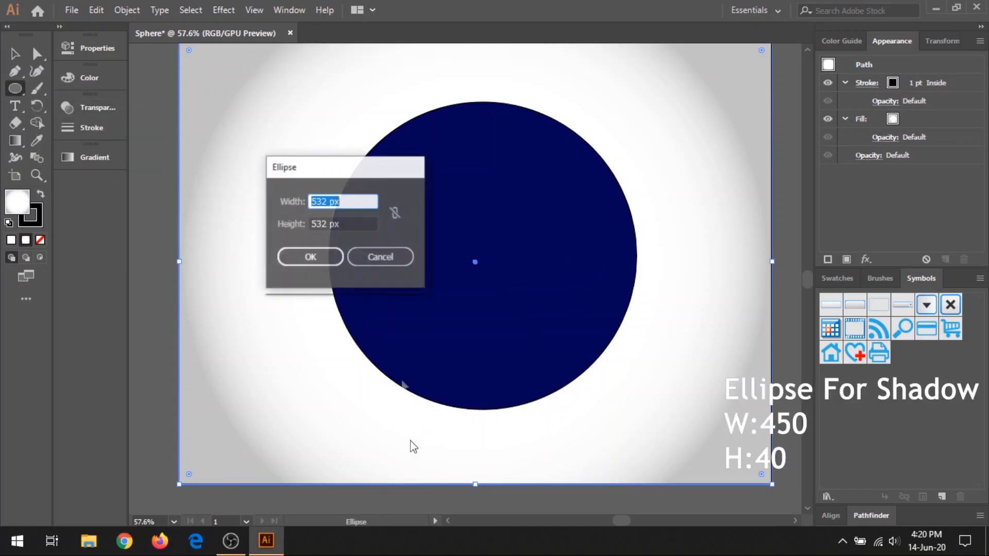
left_click_drag(327, 202, 309, 206)
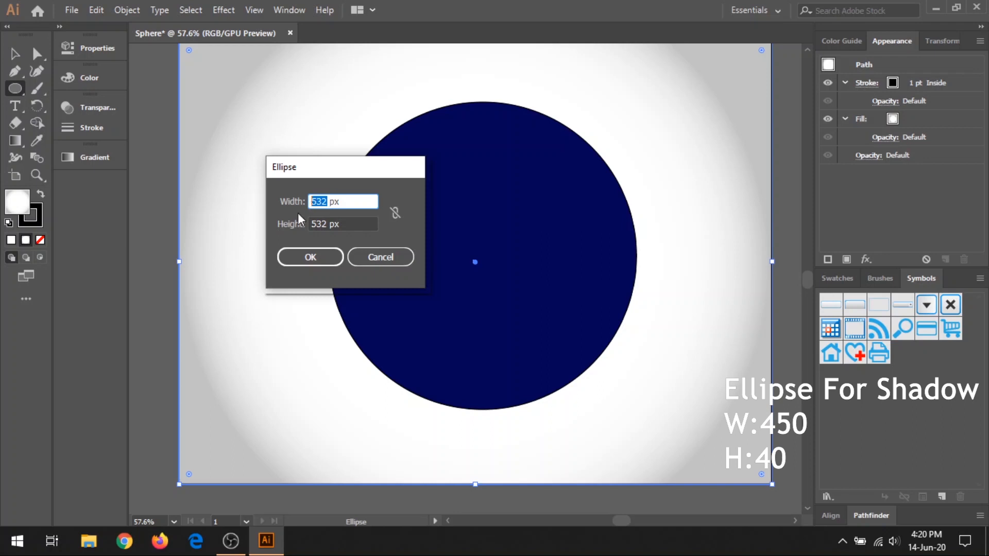
type("450")
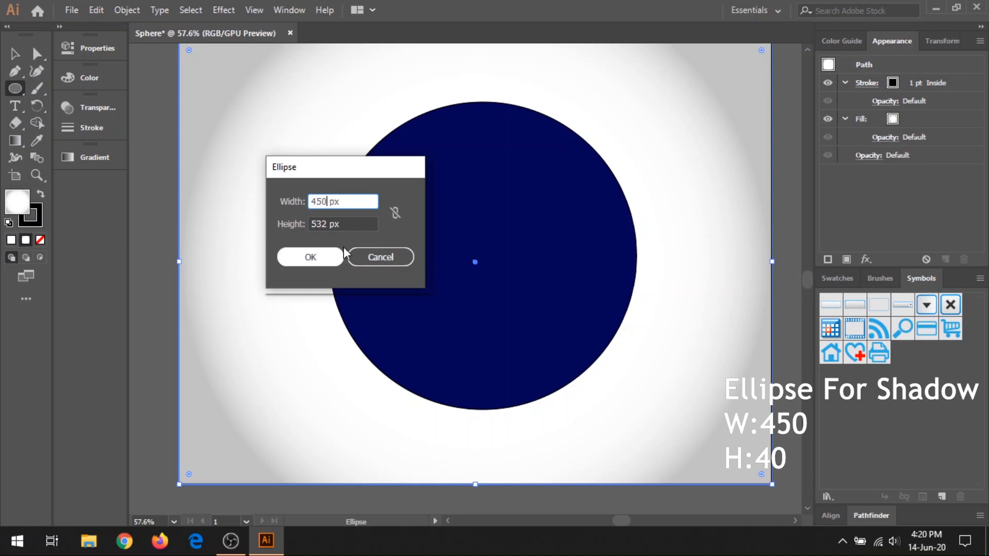
left_click_drag(328, 224, 276, 226)
type("40")
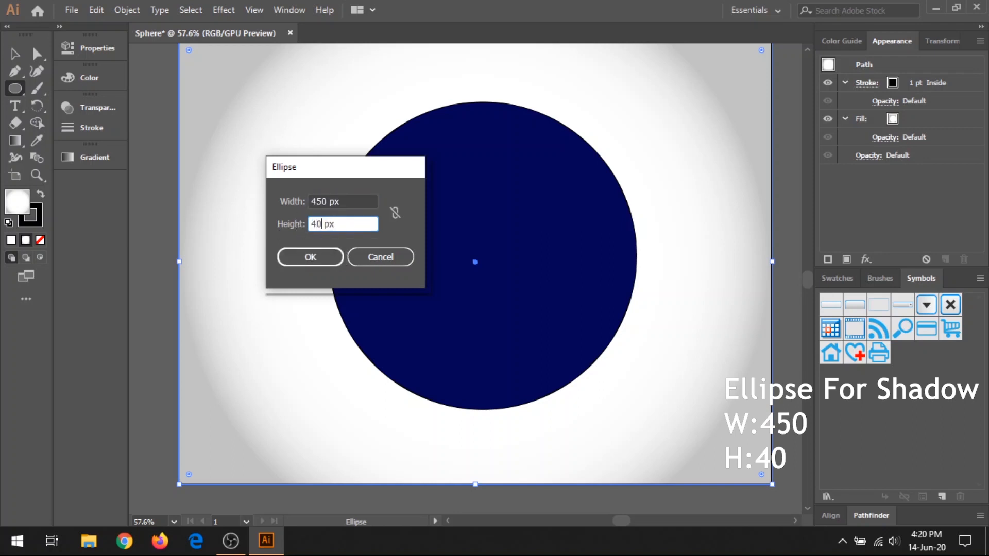
key("Return")
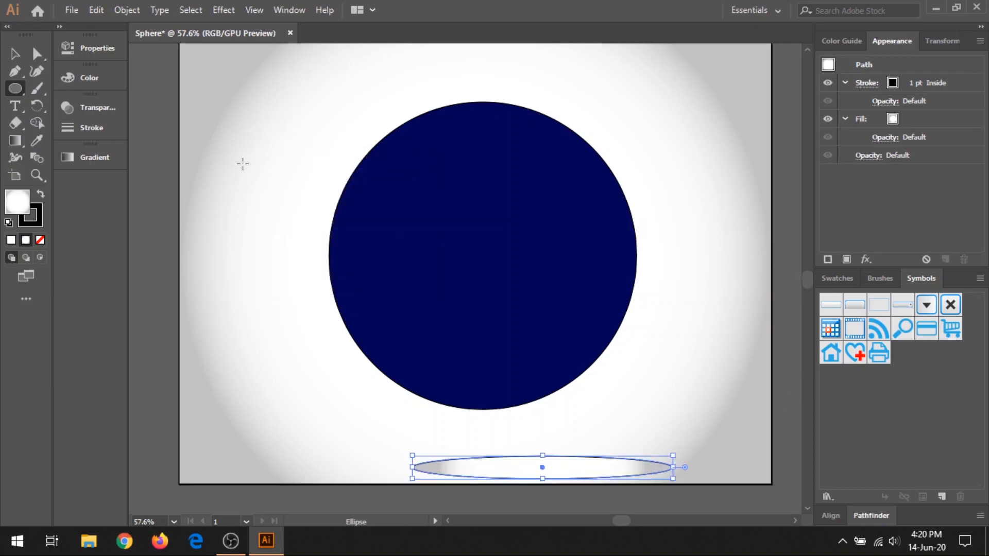
Step: Move the flat ellipse so it is centred horizontally beneath the blue circle
left_click(526, 467)
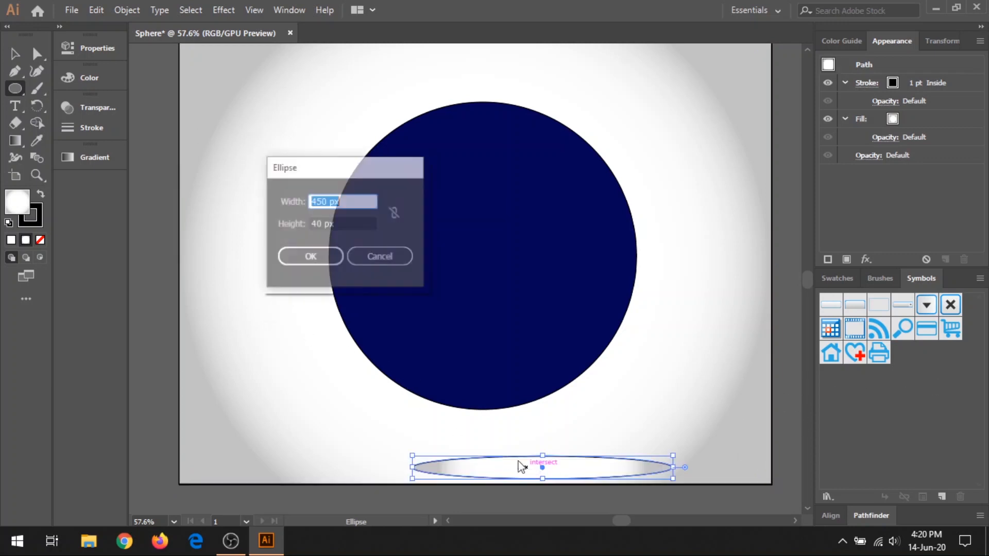
left_click(356, 253)
key("v")
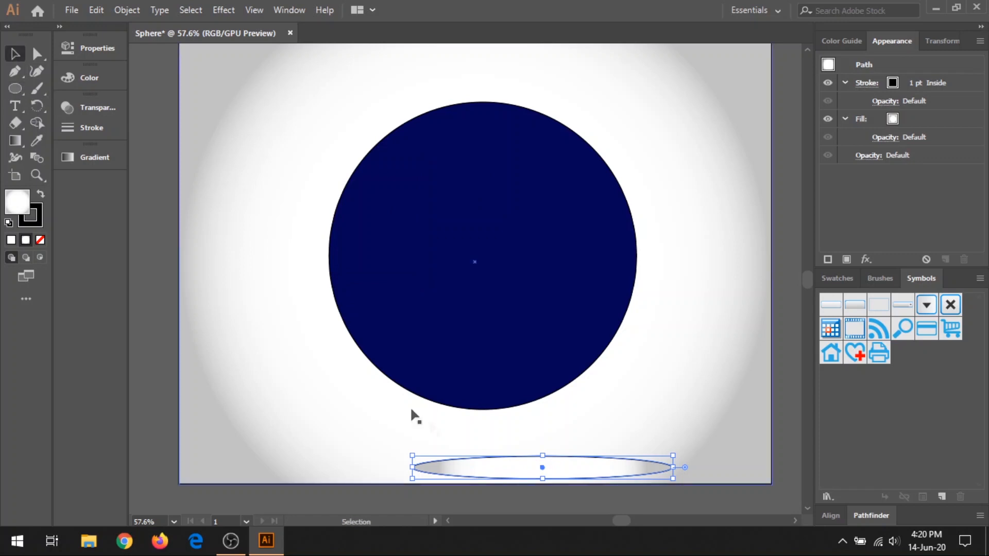
left_click_drag(522, 468, 471, 452)
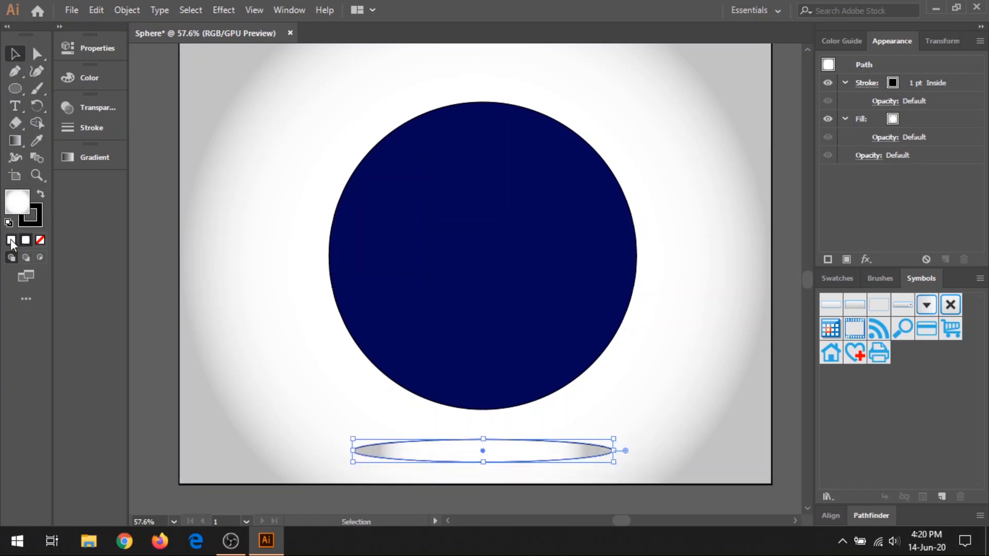
Step: Fill the shadow ellipse with solid black and set its opacity to 20%
left_click(14, 211)
left_click(146, 93)
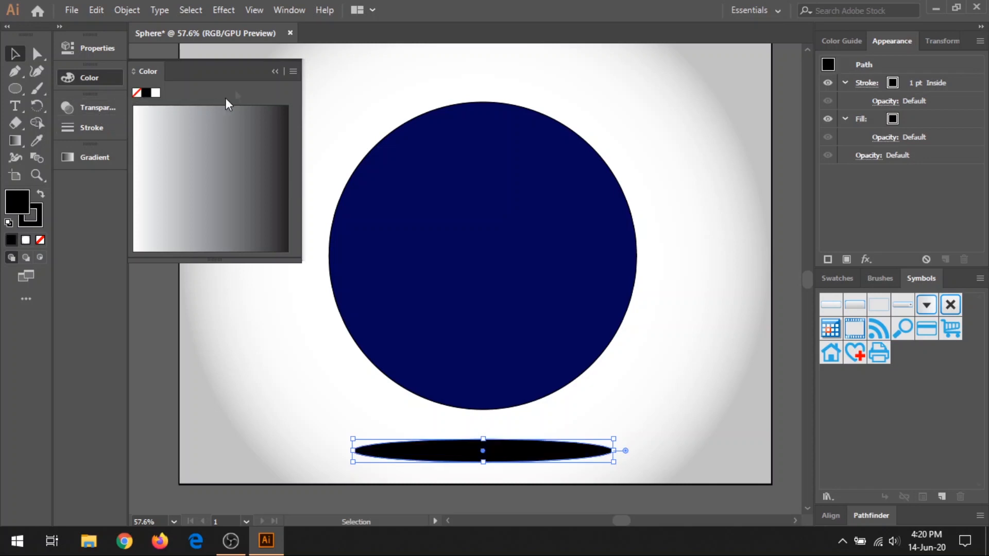
left_click(96, 115)
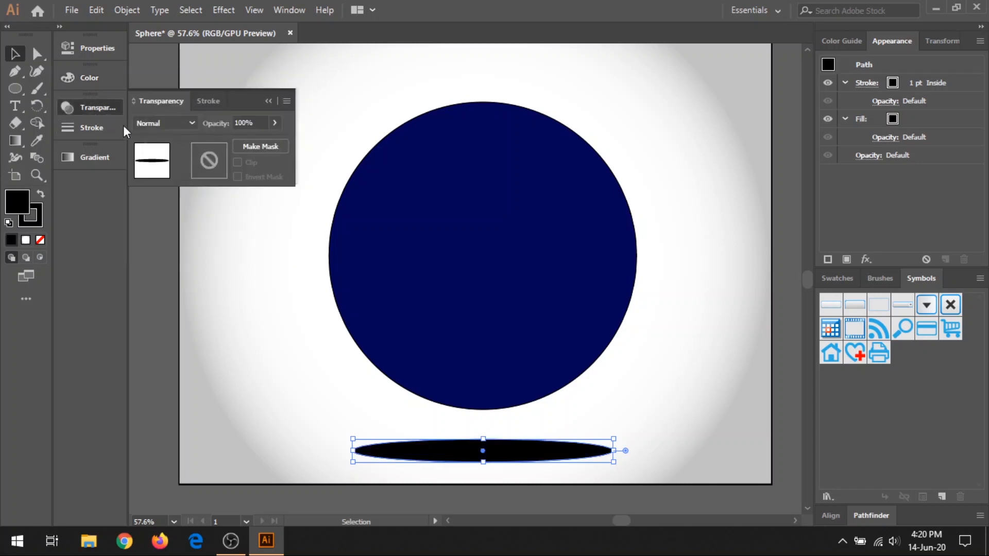
left_click(245, 122)
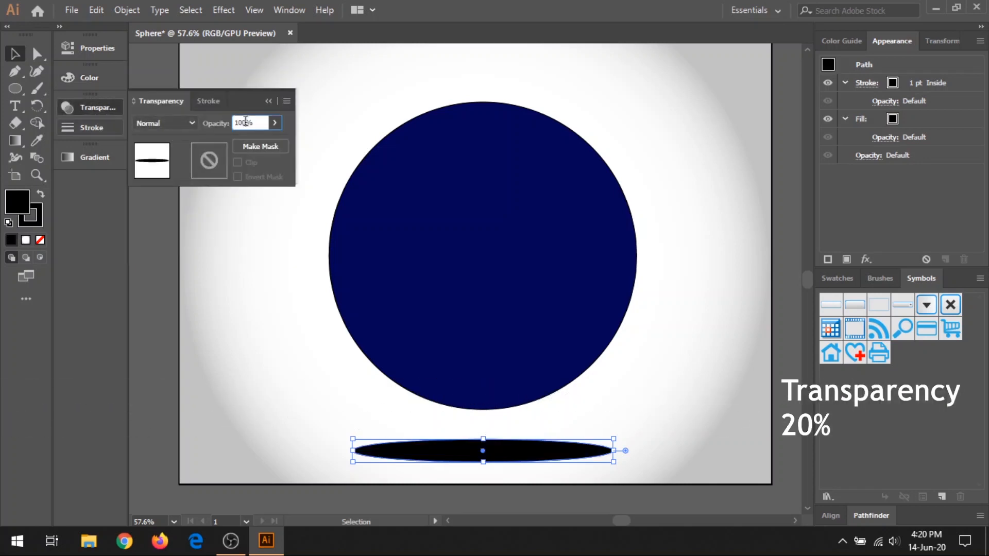
type("20")
left_click(332, 342)
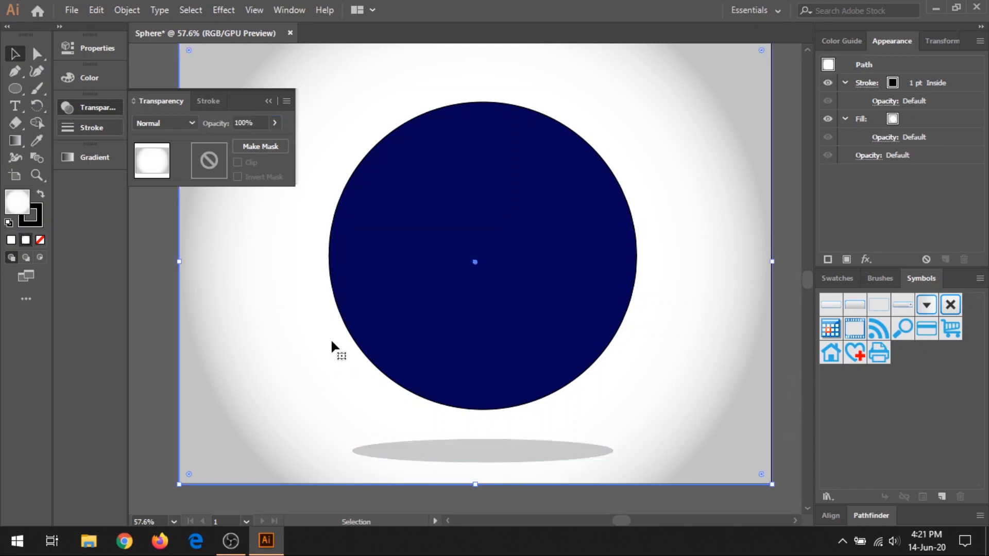
Step: Apply a Feather effect with a 5 px radius to the shadow ellipse
left_click(469, 443)
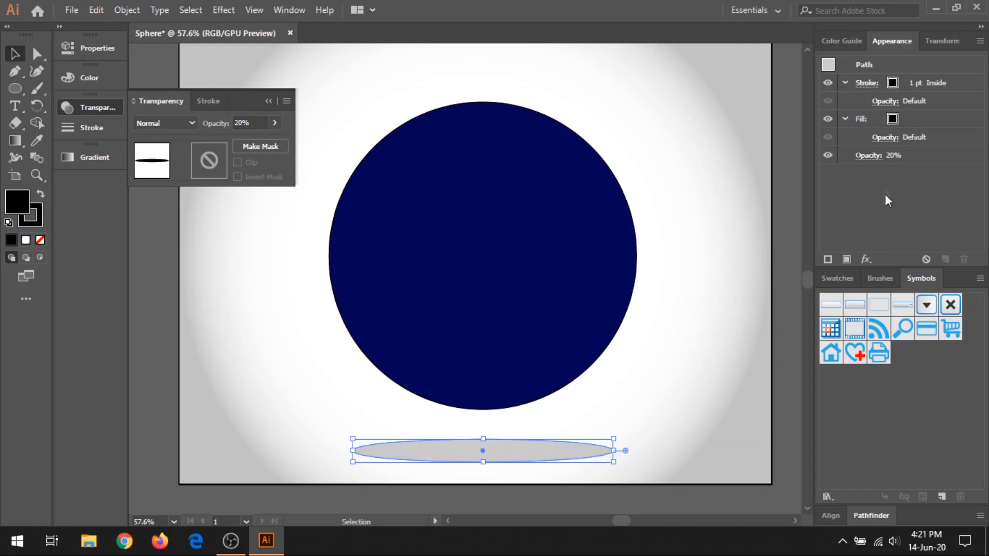
left_click(867, 261)
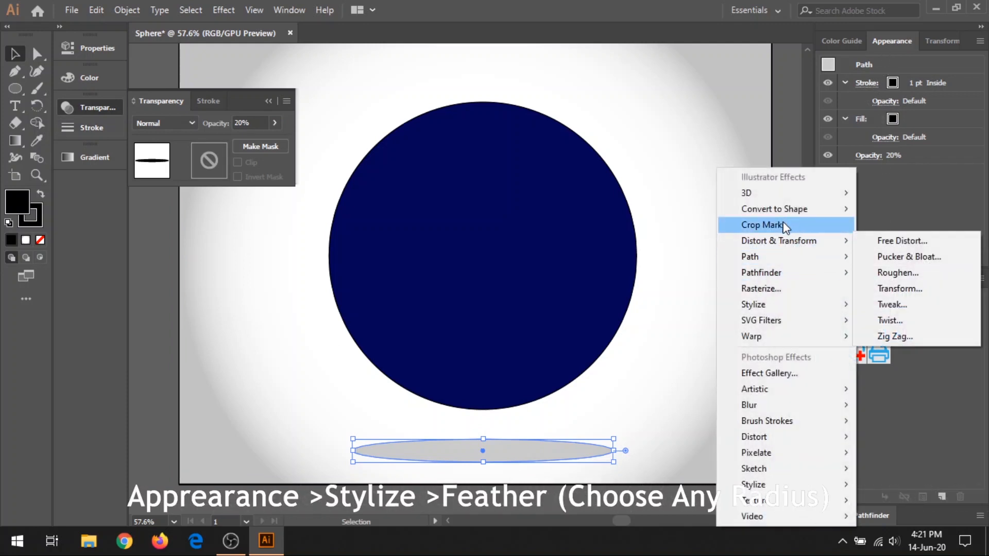
mouse_move(805, 305)
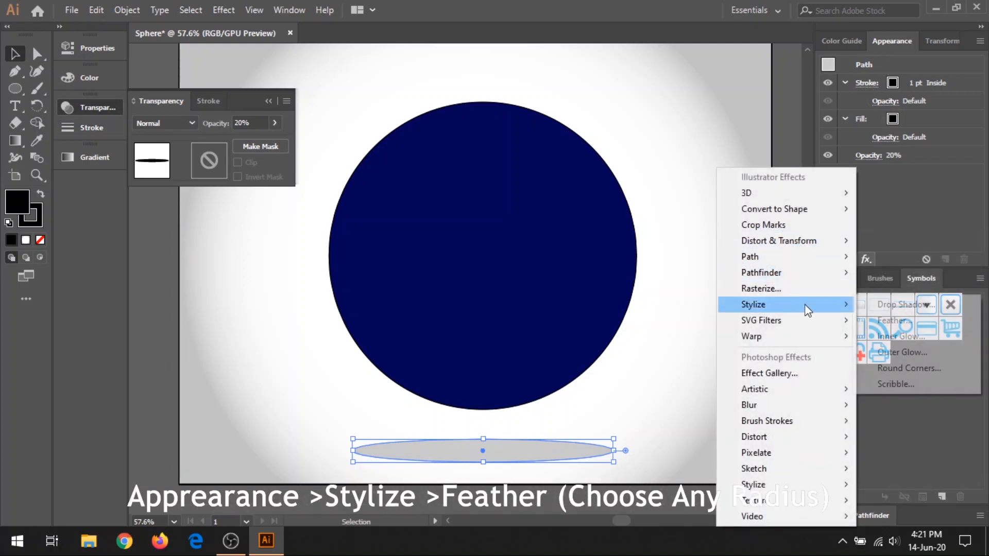
left_click(901, 324)
type("5 px")
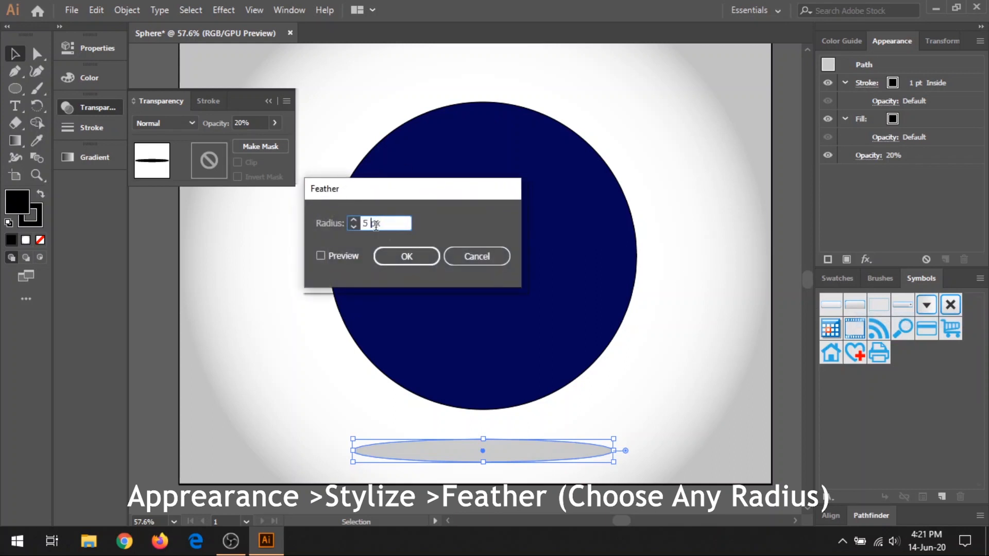
left_click(410, 254)
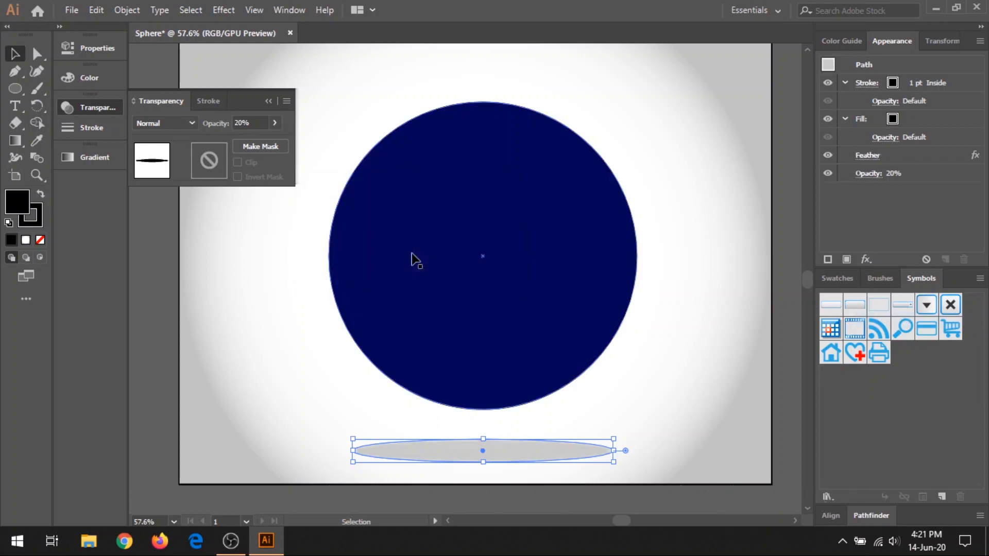
left_click(272, 101)
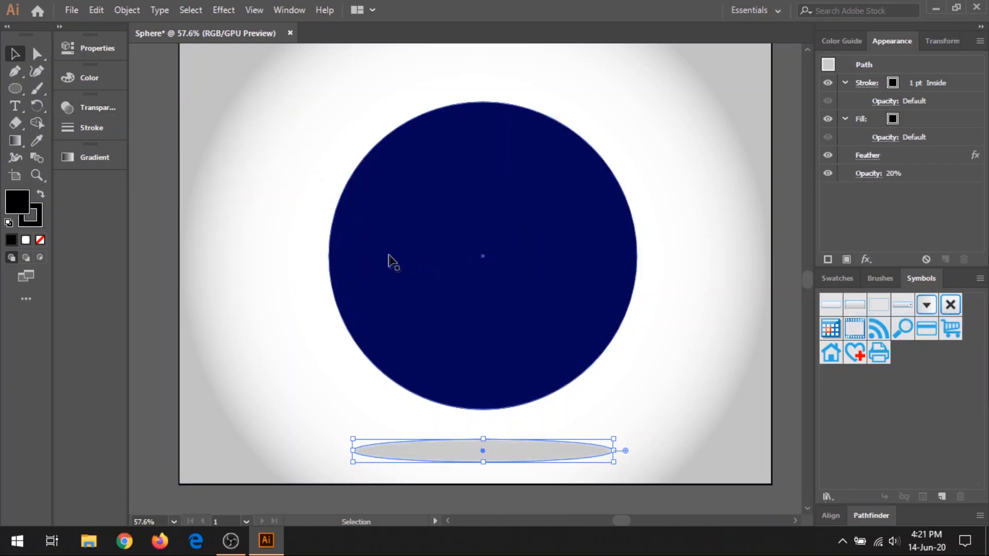
Step: Create a three-sided polygon with a 40 px radius in the empty area below the artboard
scroll(386, 252, "down", 10)
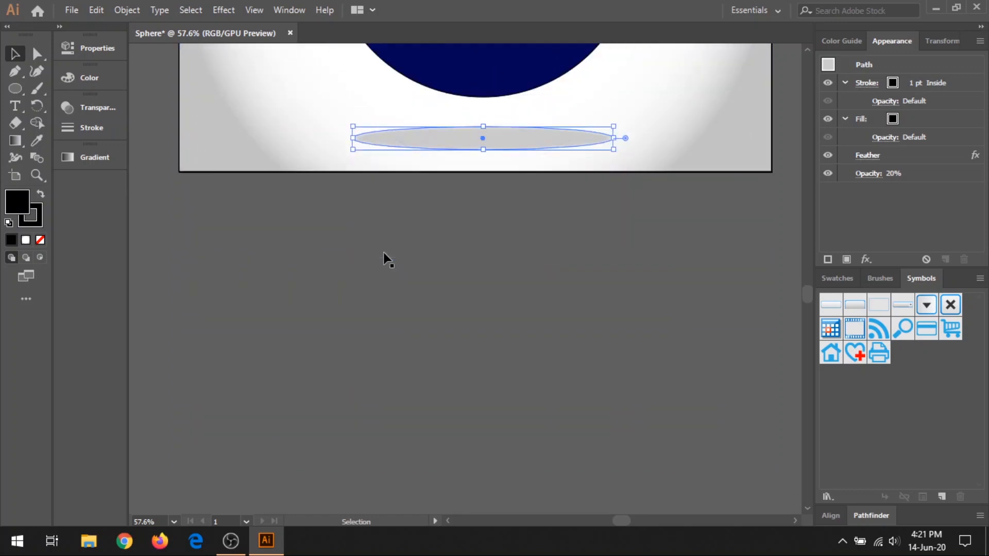
scroll(384, 250, "down", 2)
left_click(11, 88)
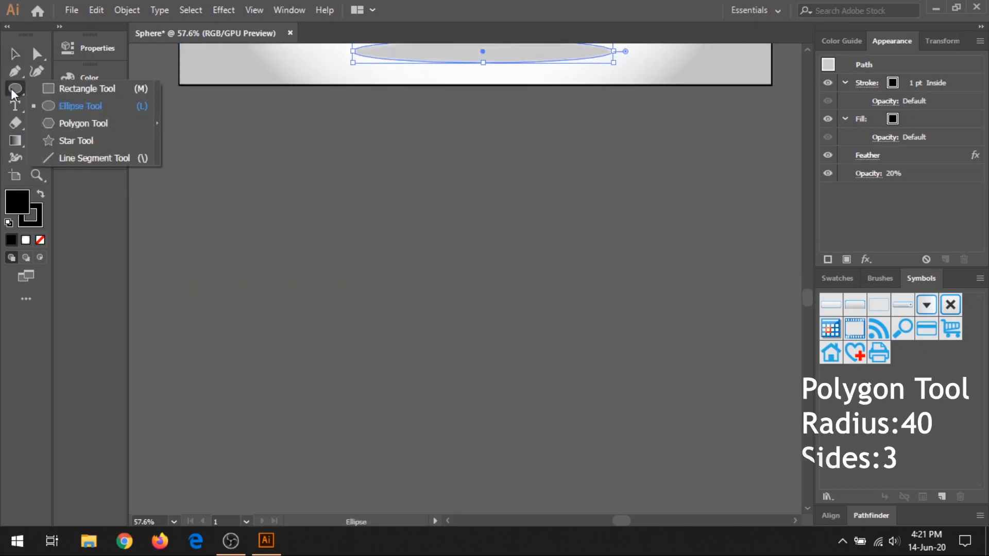
left_click(71, 123)
left_click(356, 240)
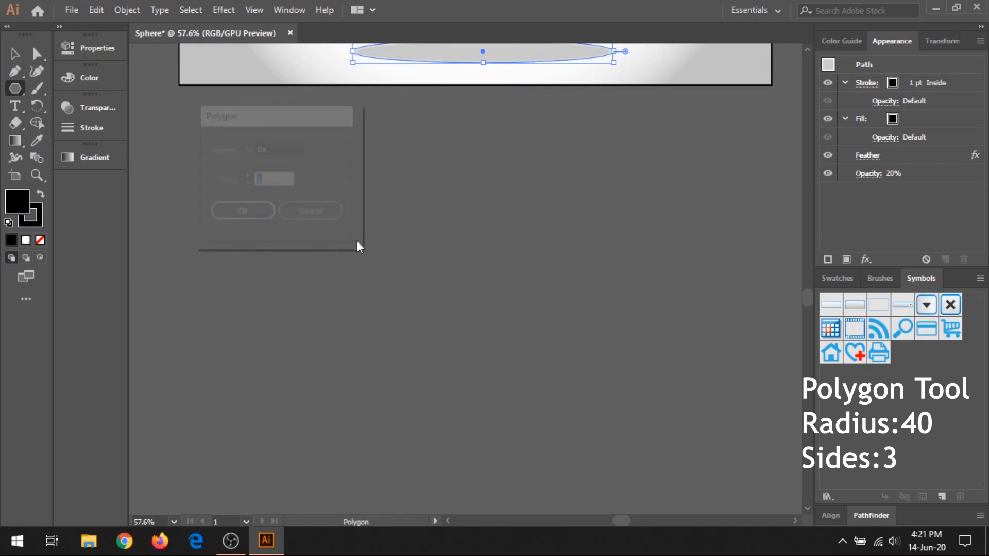
double_click(250, 148)
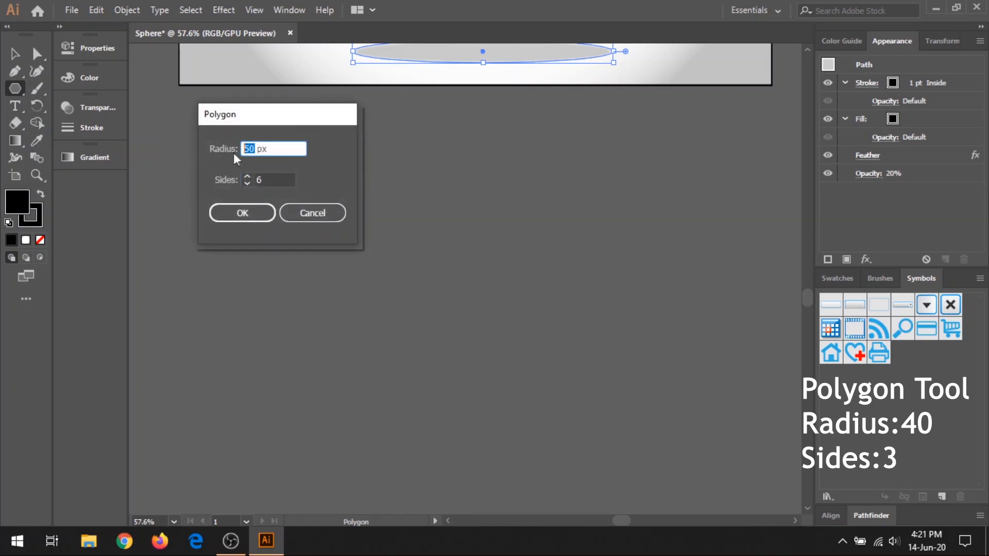
type("40")
double_click(259, 179)
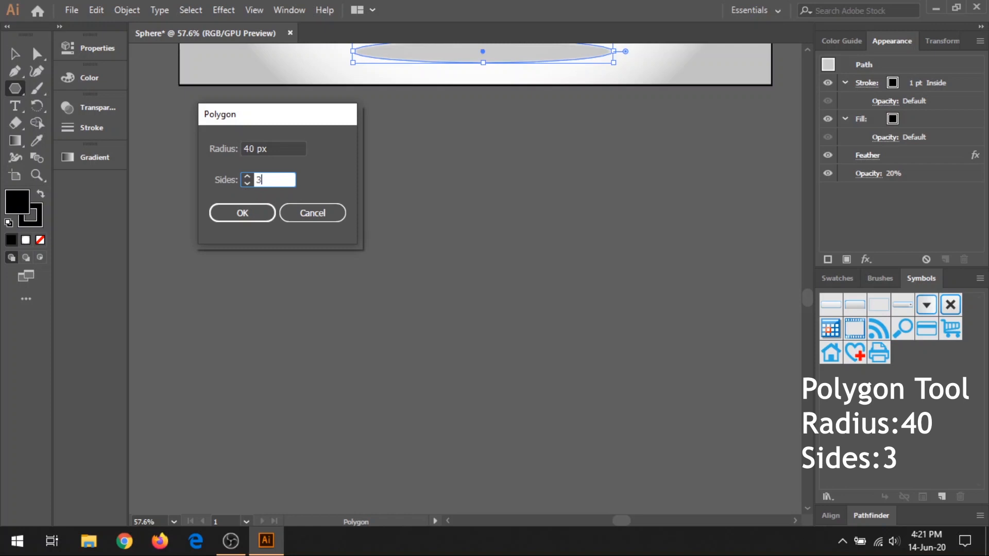
left_click(221, 214)
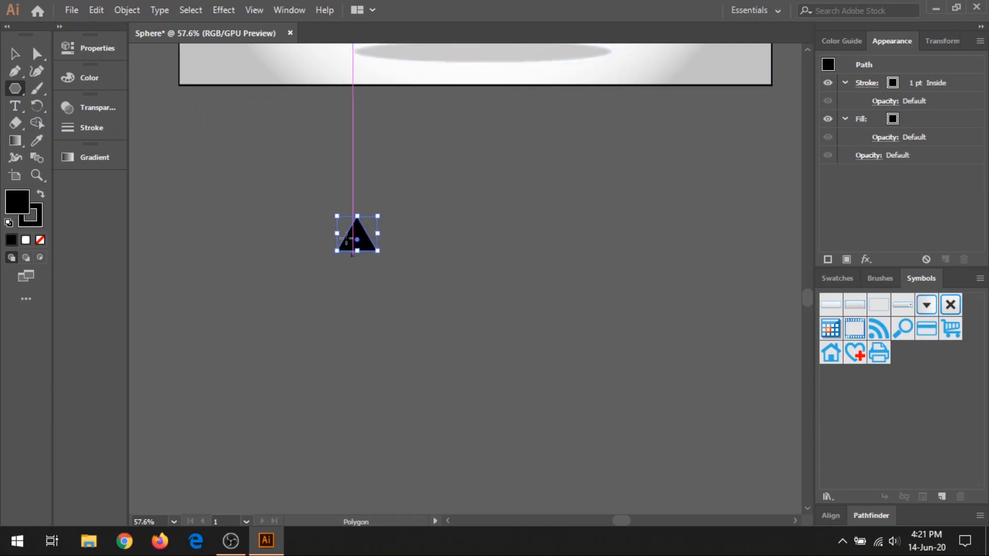
Step: Remove the triangle's fill and make its stroke white (#FFFFFF)
scroll(355, 232, "up", 5)
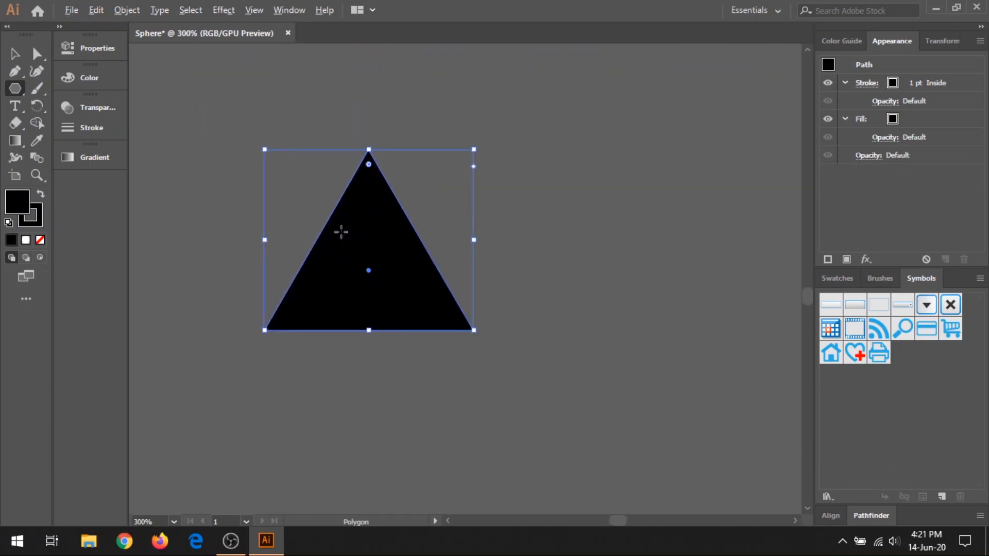
scroll(341, 231, "up", 1)
left_click(40, 240)
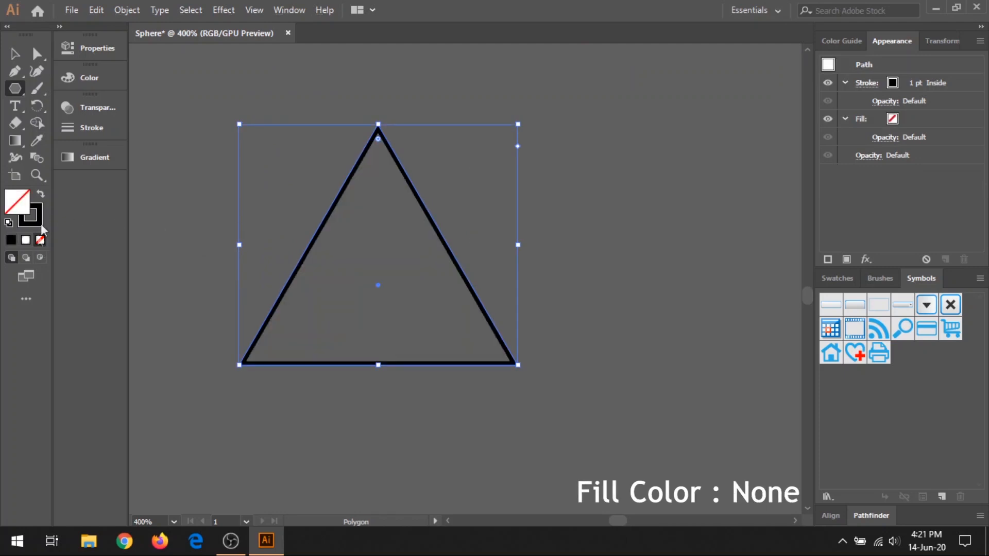
left_click(41, 195)
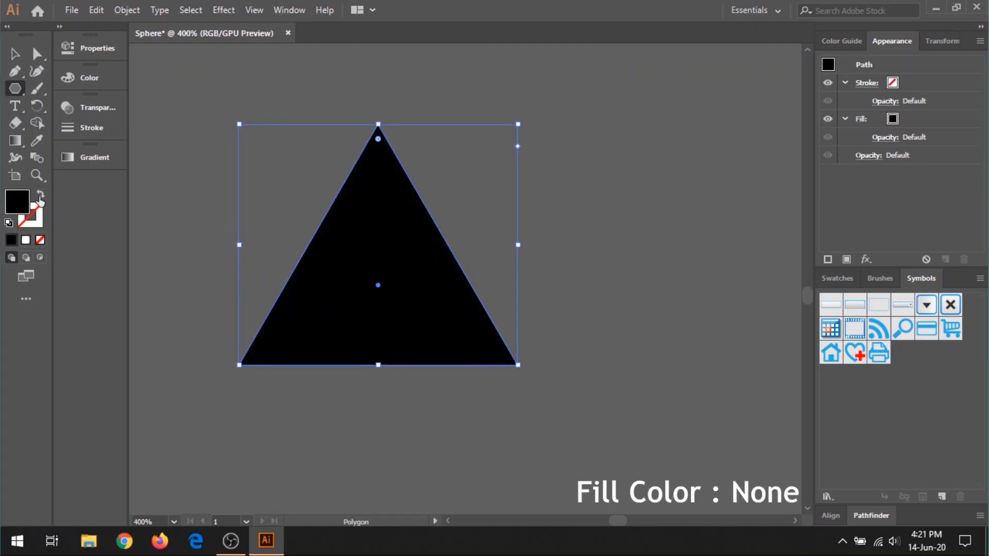
left_click(41, 194)
left_click(38, 213)
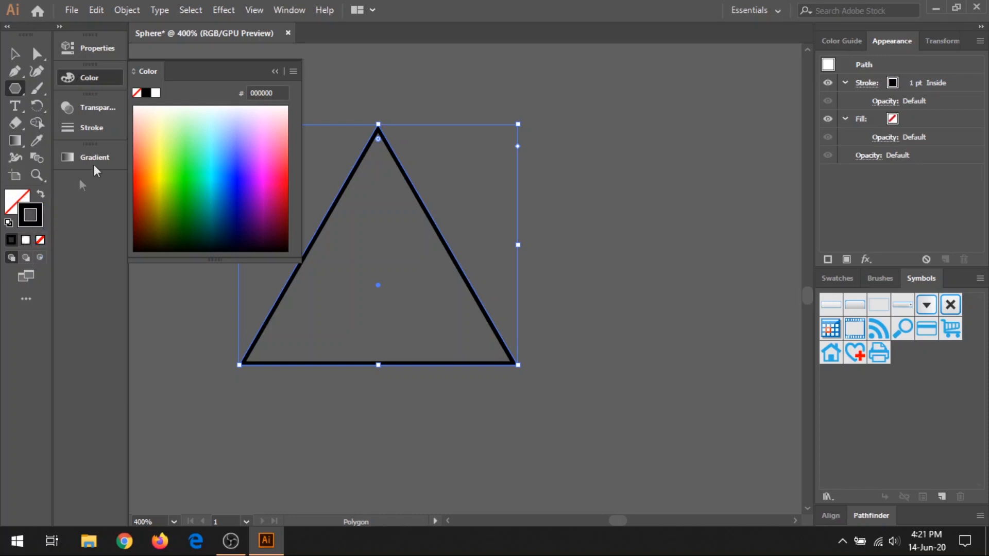
left_click(156, 93)
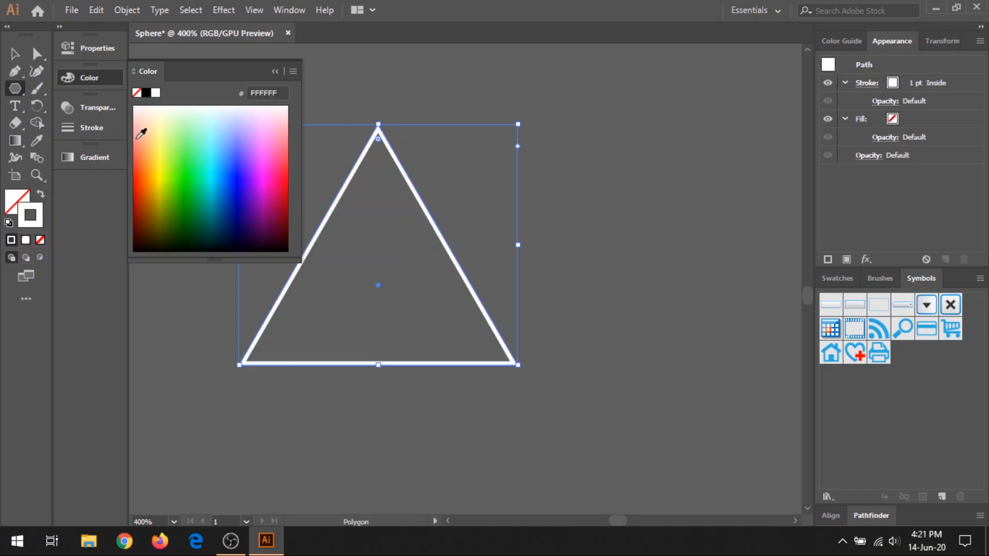
Step: Set the triangle's opacity to 50% and its stroke weight to 0.3 pt
left_click(93, 107)
left_click(244, 122)
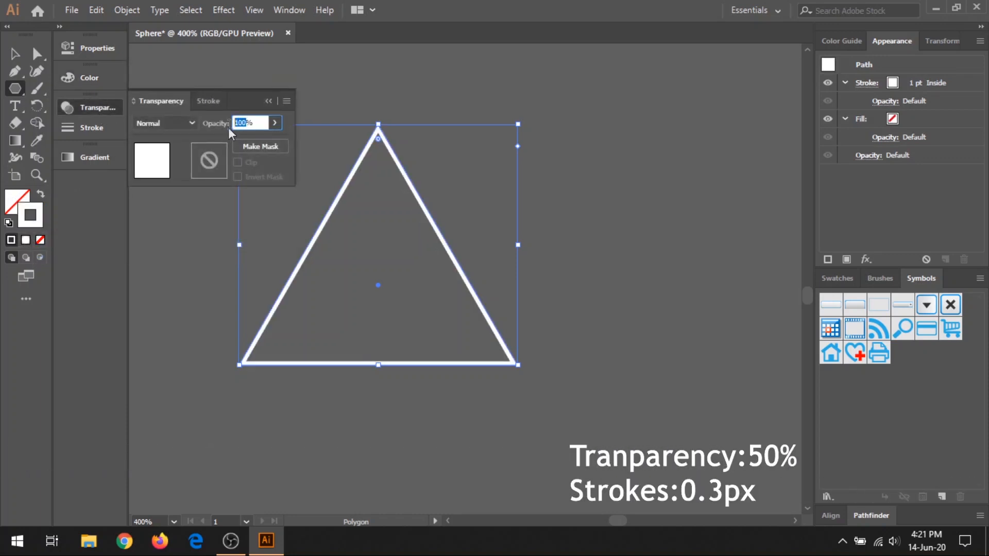
type("50")
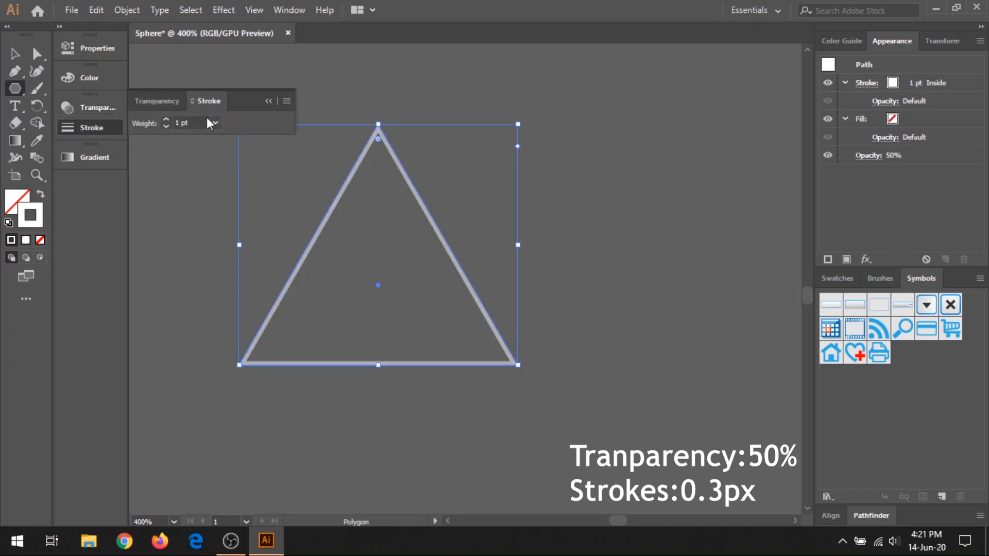
left_click(181, 123)
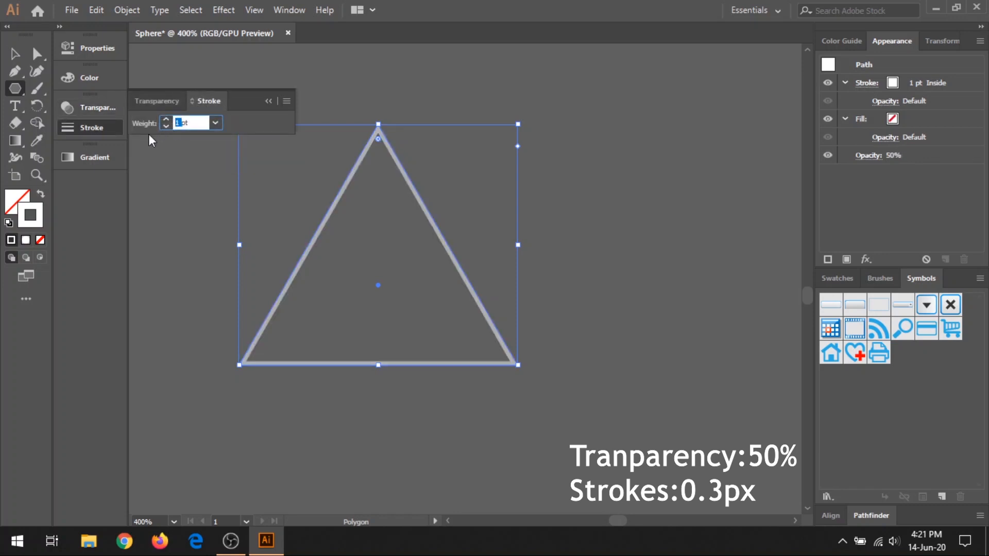
type("0.3pt")
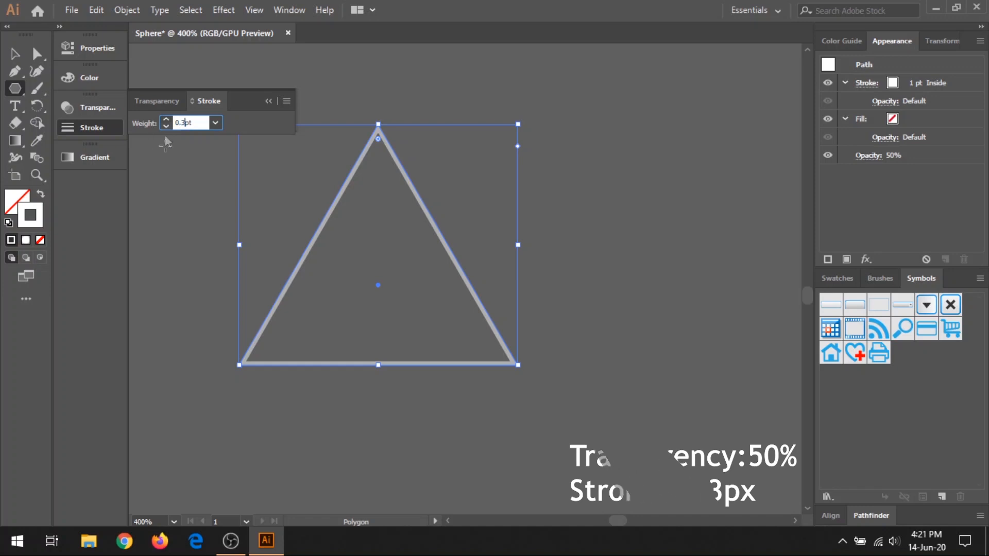
left_click(195, 203)
left_click(285, 212)
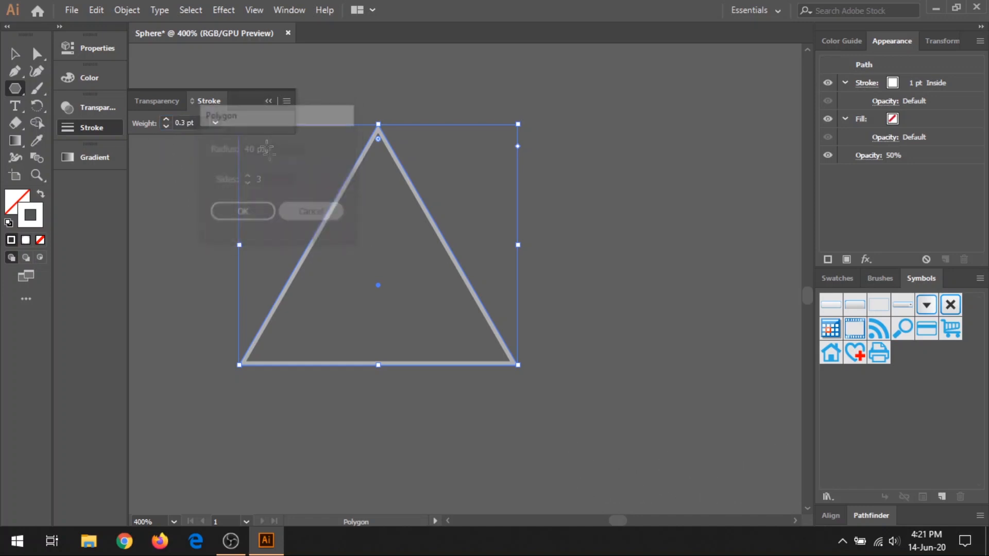
Step: Create a six-sided polygon with a 12.487 px radius centred on the triangle's top corner
left_click(268, 100)
left_click(16, 54)
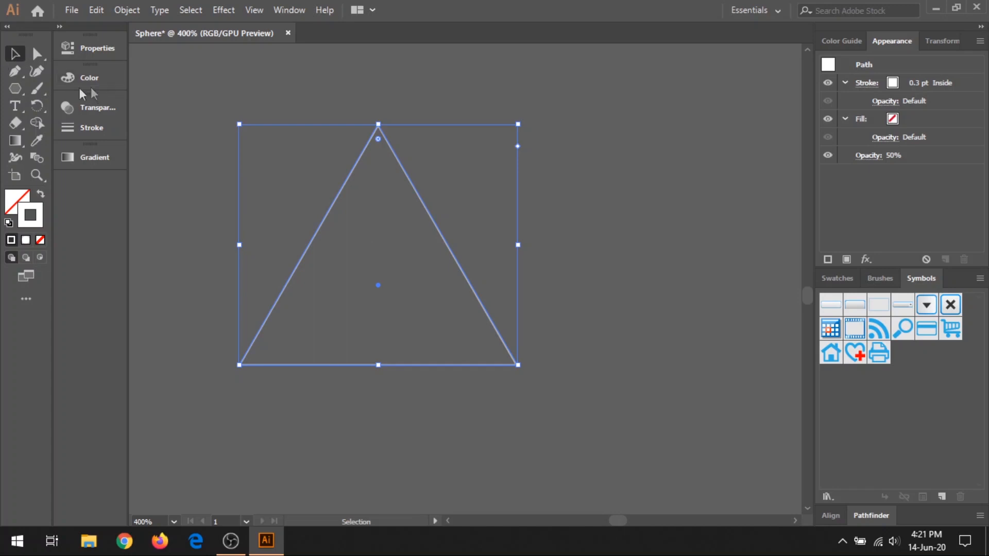
left_click(14, 88)
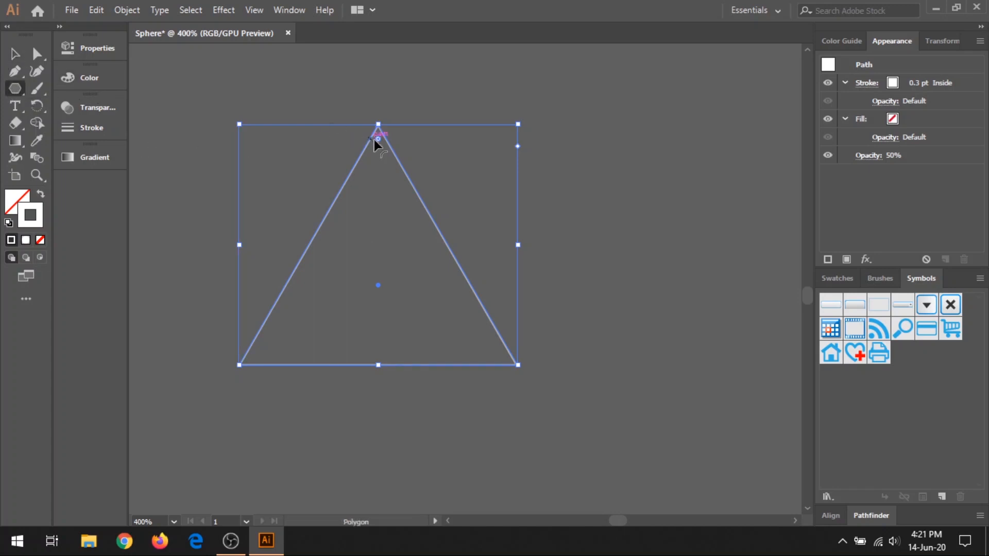
scroll(376, 144, "up", 3)
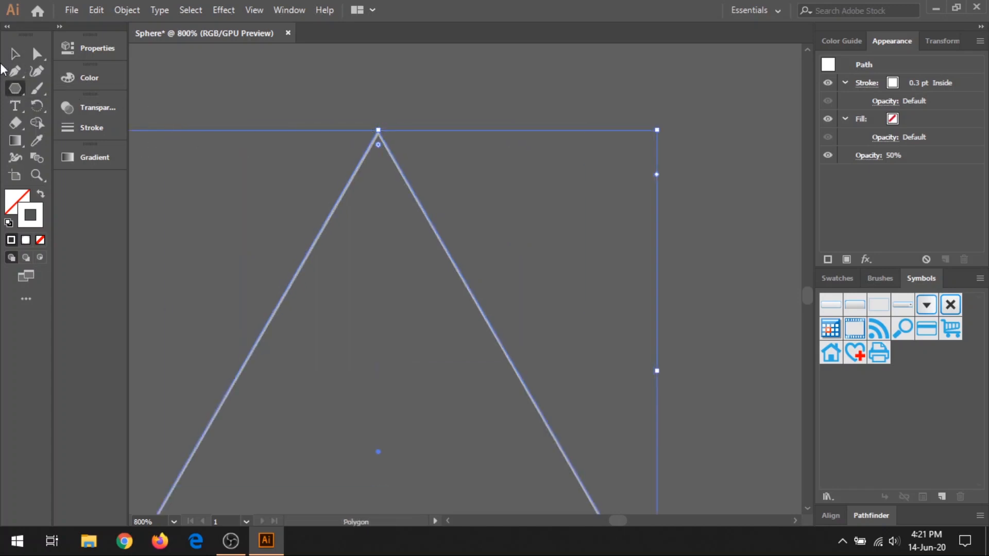
left_click(15, 53)
left_click(239, 107)
left_click(15, 88)
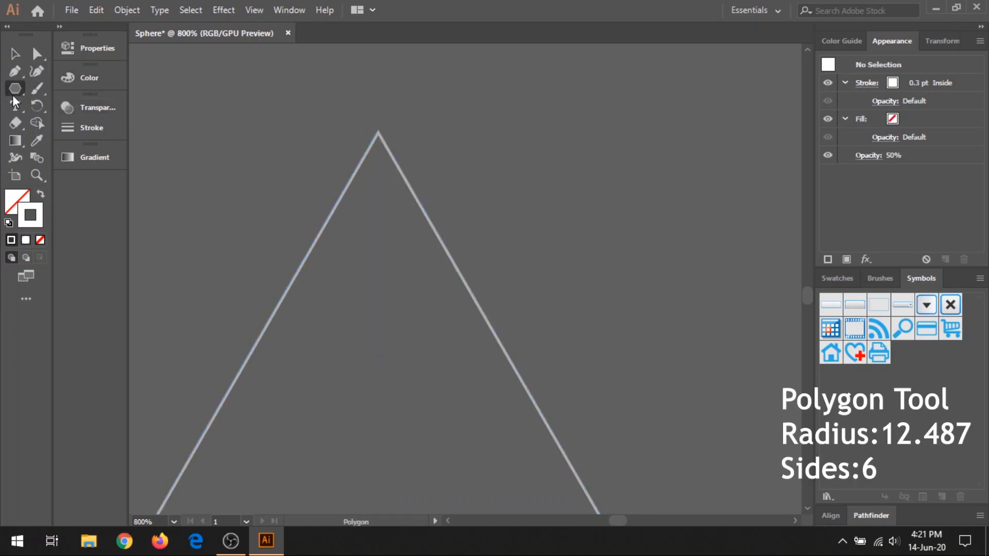
left_click(377, 134)
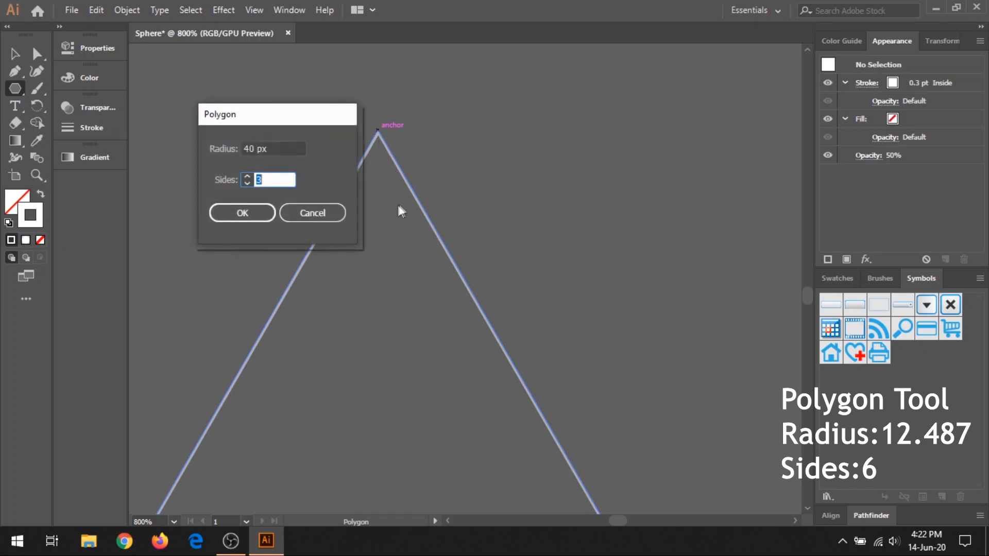
double_click(256, 149)
type("12.487")
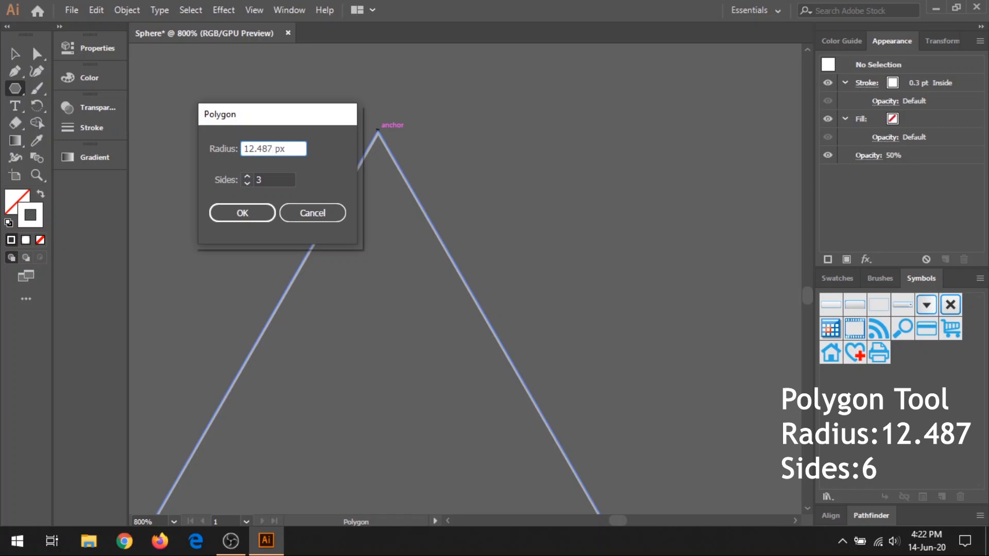
double_click(244, 180)
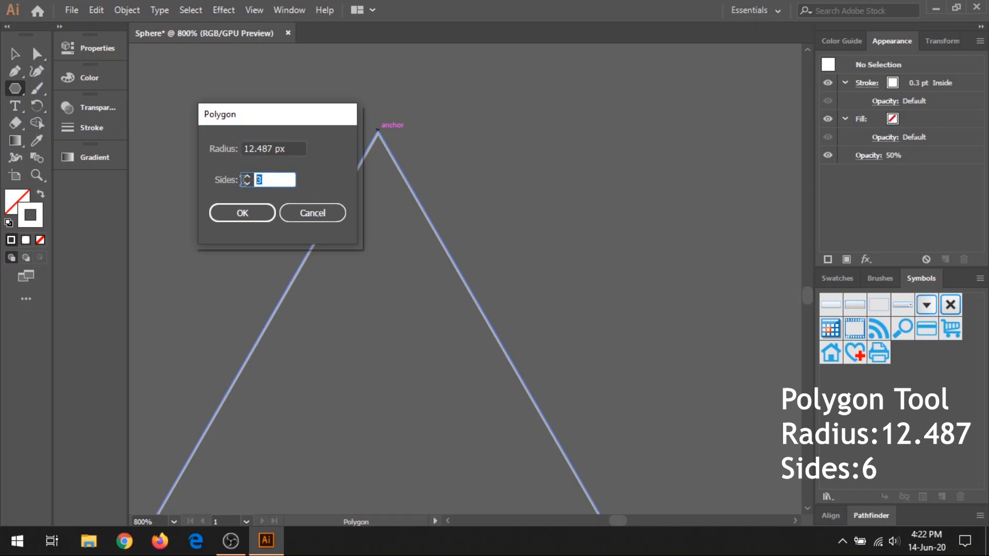
left_click(249, 212)
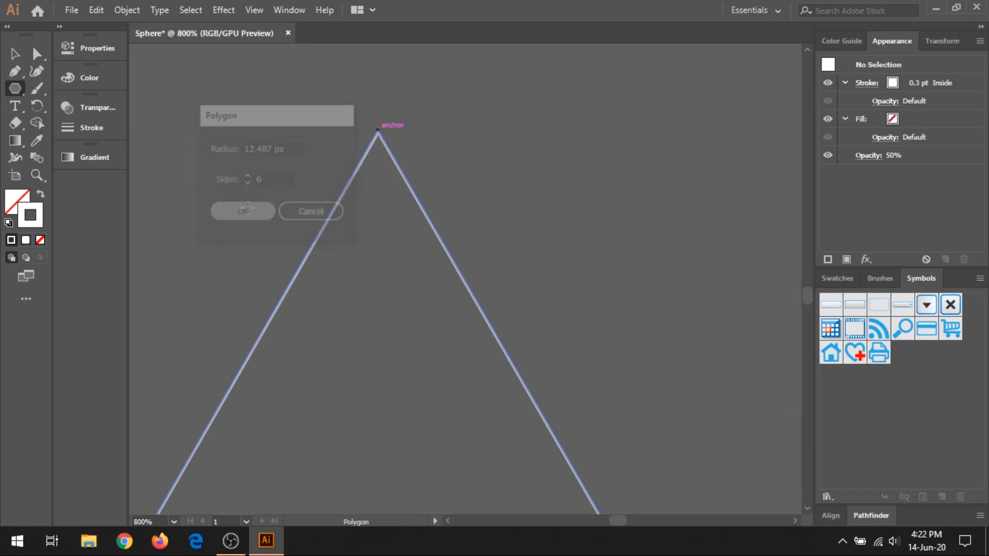
Step: Give the hexagon a white fill with no stroke and duplicate it onto the triangle's two lower corners
left_click(41, 194)
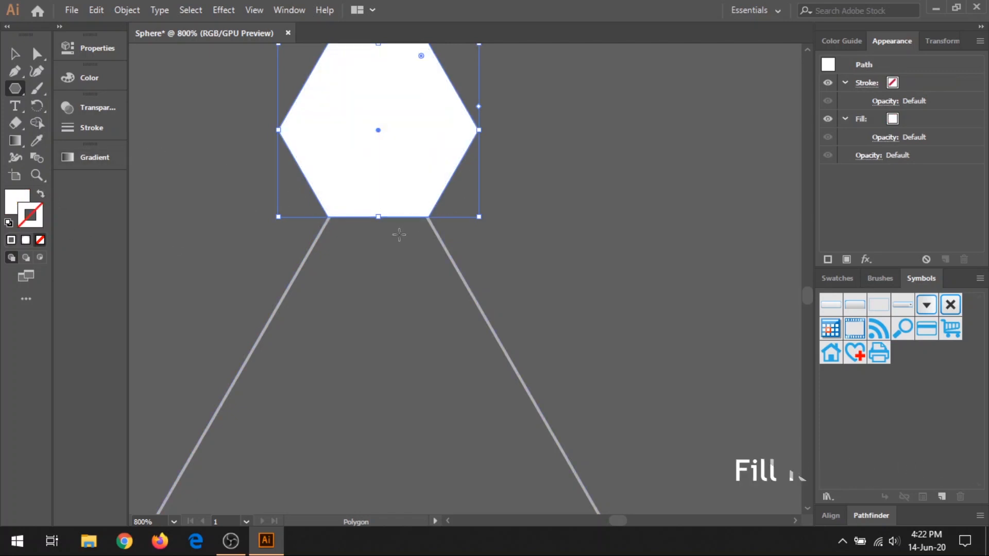
scroll(399, 235, "down", 3)
key("v")
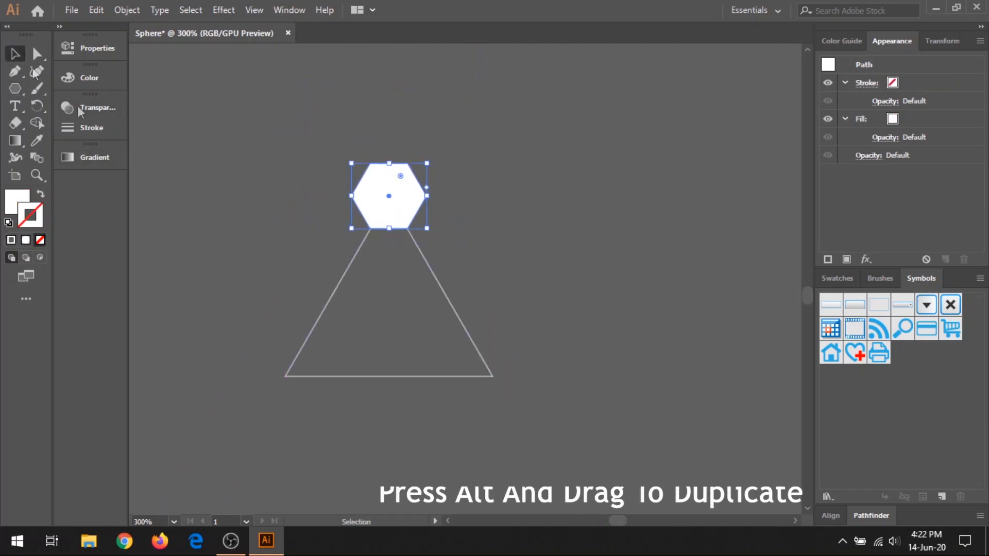
left_click_drag(404, 209, 296, 383)
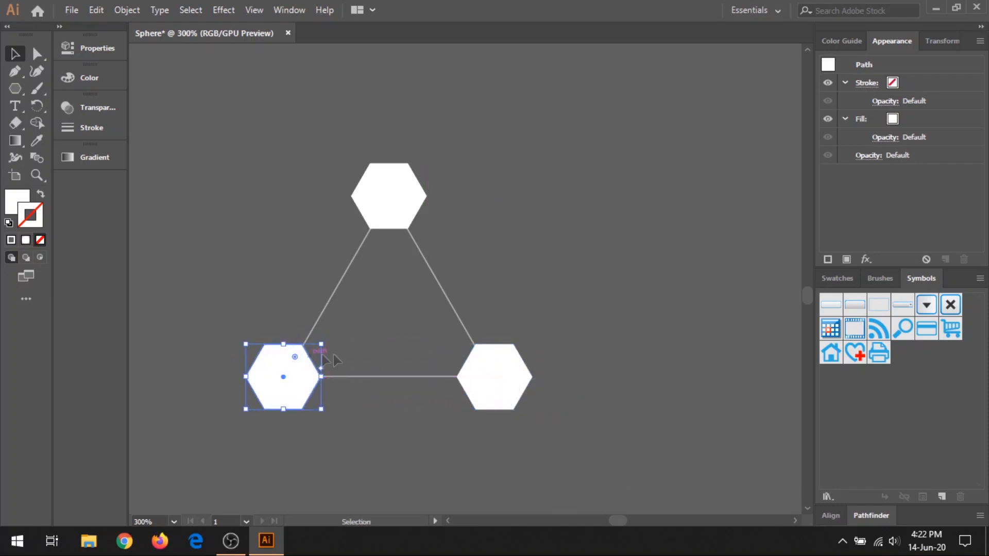
Step: Group the triangle and its three corner hexagons into one object
left_click(796, 520)
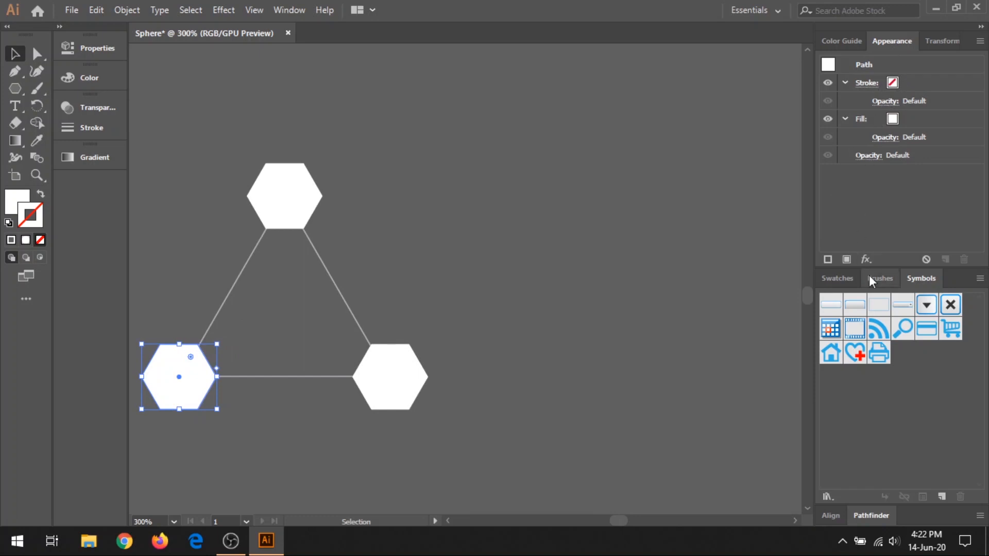
left_click(37, 54)
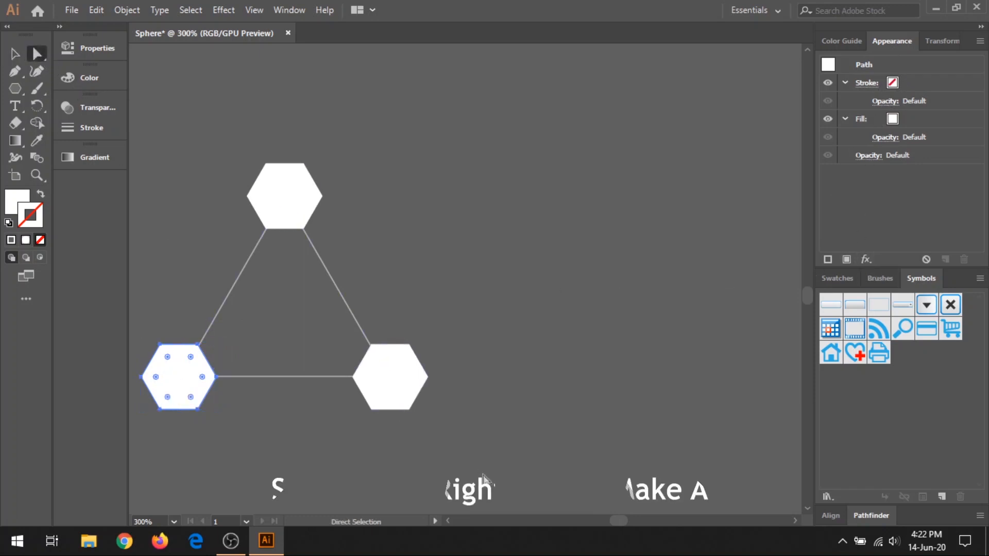
left_click_drag(417, 403, 147, 170)
right_click(299, 184)
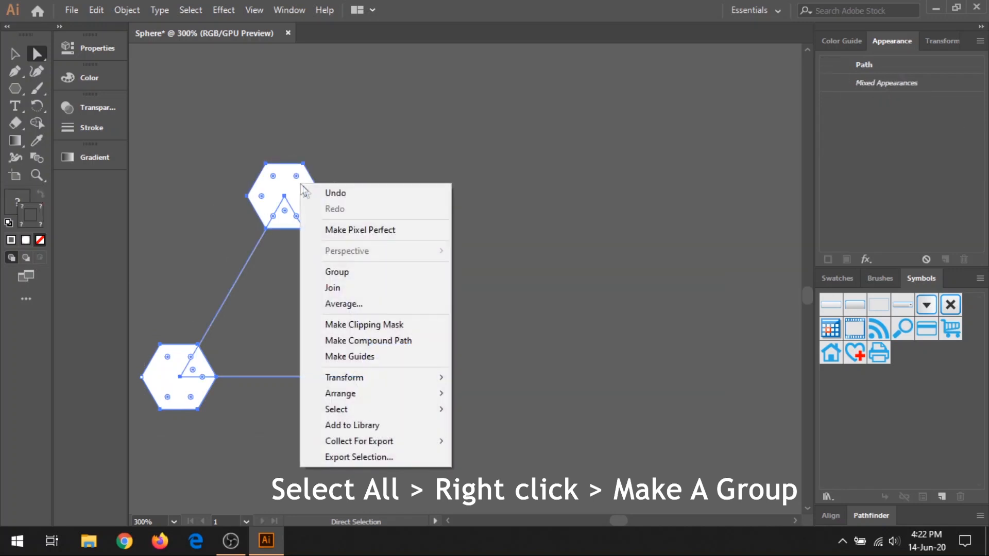
left_click(349, 273)
left_click(466, 382)
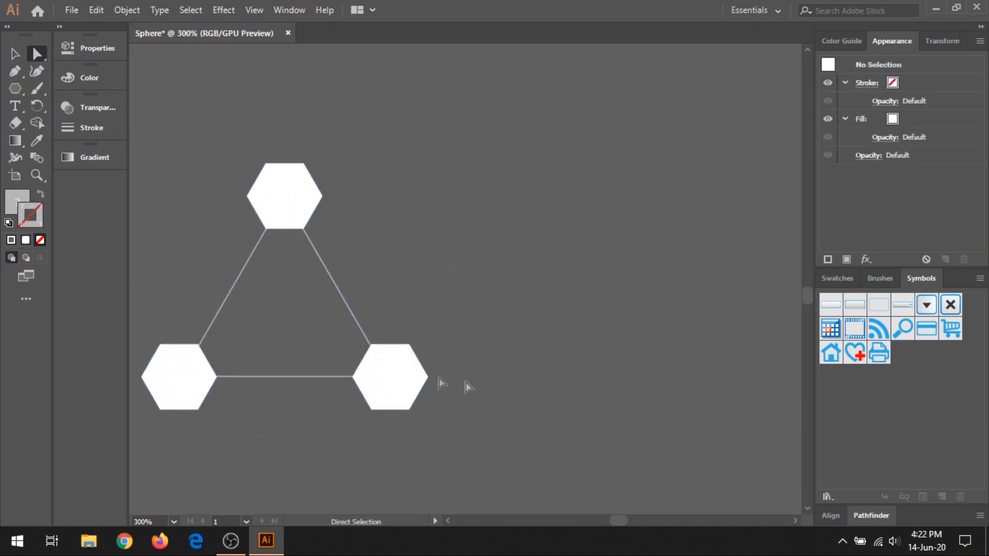
left_click(408, 384)
left_click(347, 320)
left_click(344, 301)
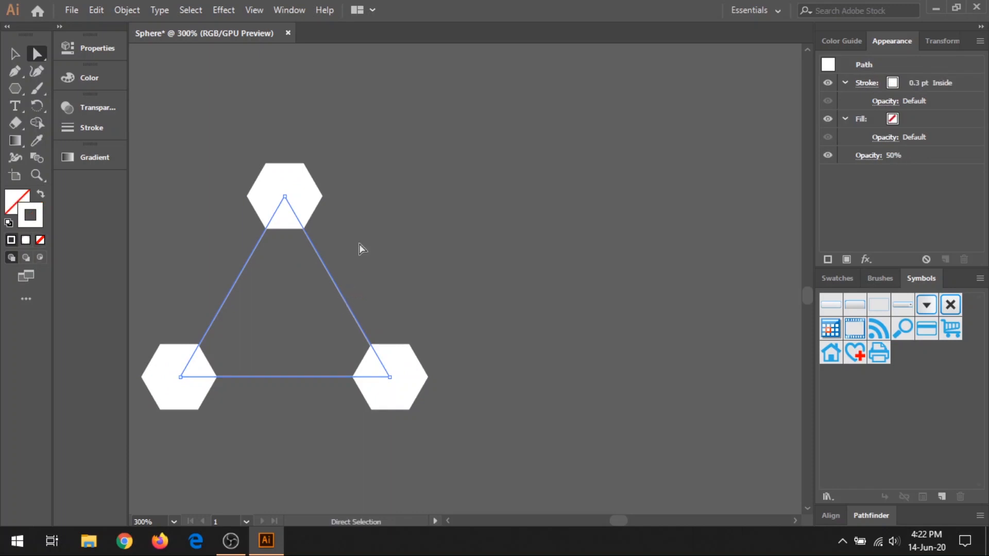
left_click(360, 247)
left_click(307, 201)
left_click(198, 350)
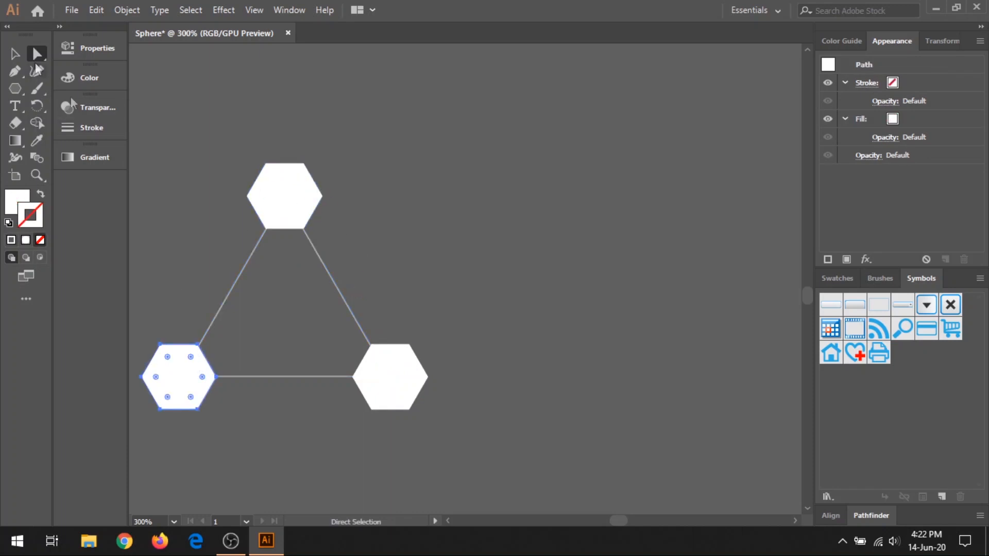
left_click(214, 167)
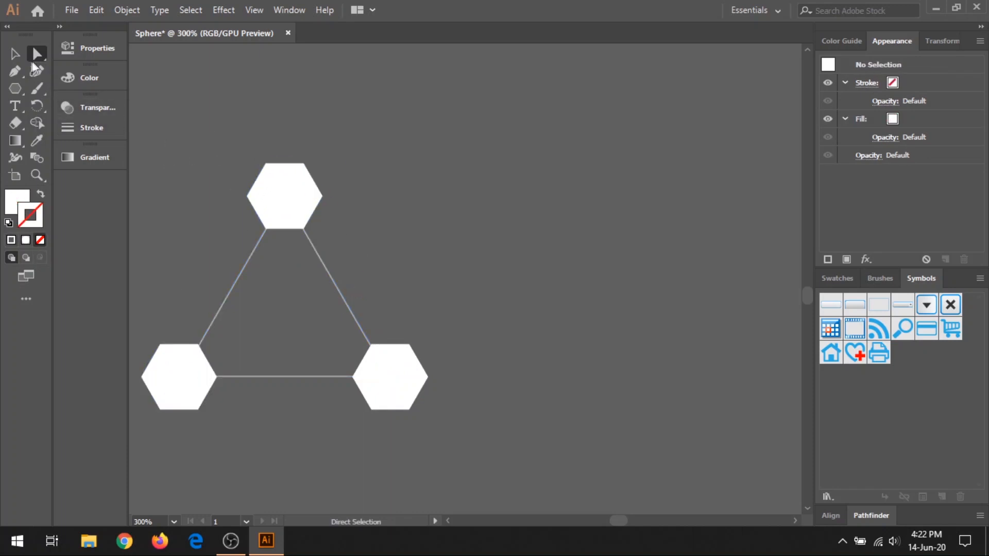
Step: Start a Distort & Transform > Transform effect on the whole triangle-and-hexagon group with the preview turned on
left_click(15, 54)
left_click_drag(437, 431, 138, 141)
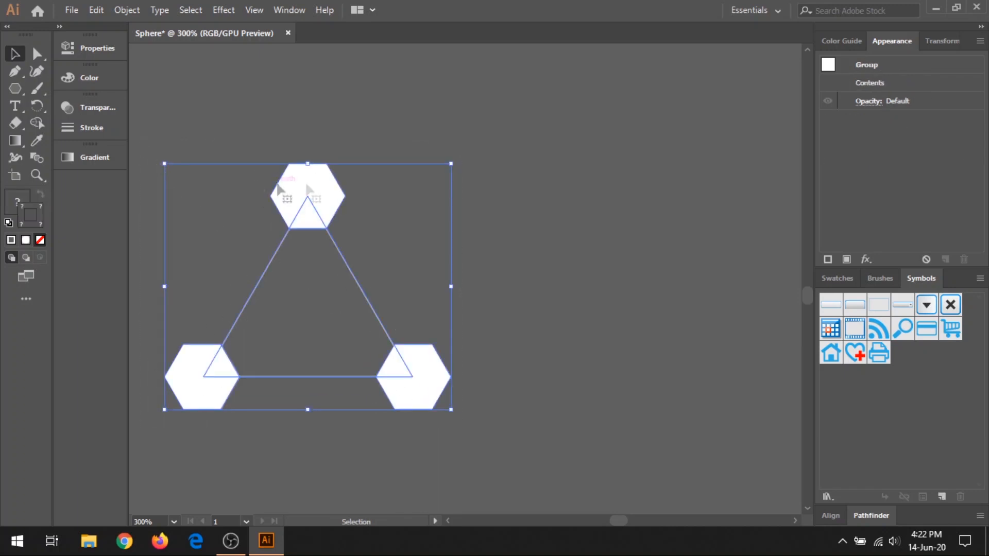
left_click(866, 259)
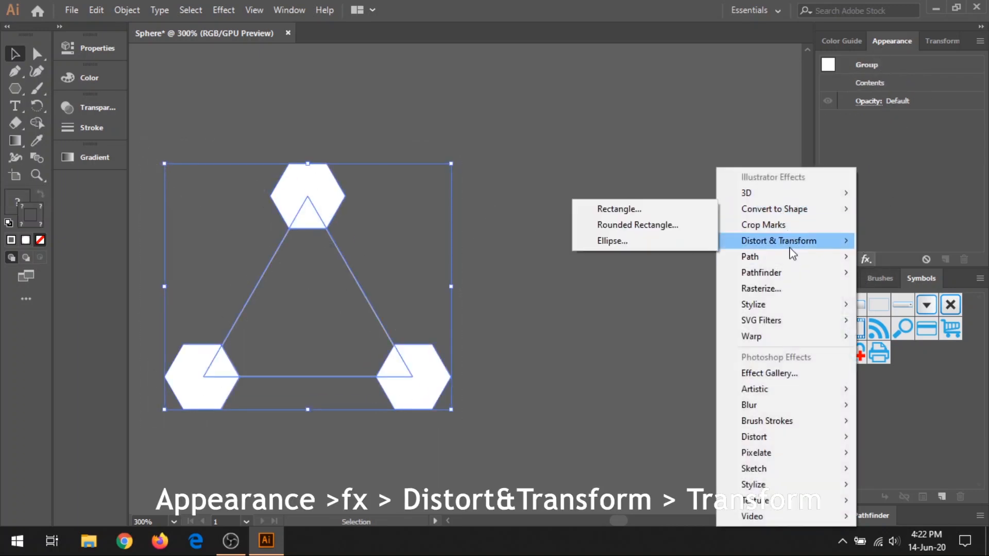
mouse_move(801, 243)
left_click(930, 294)
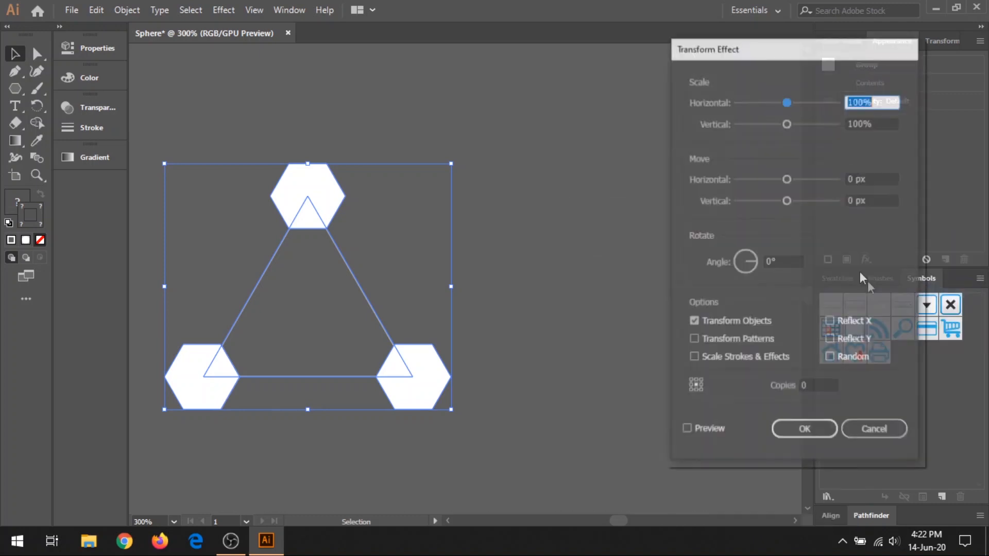
left_click_drag(788, 54, 868, 45)
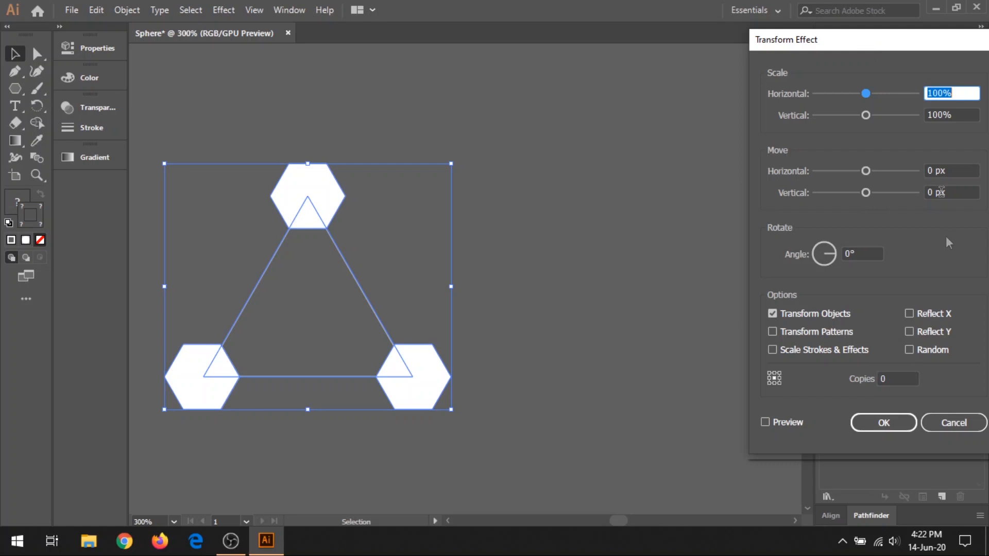
left_click(799, 421)
Step: Set the Transform effect's horizontal move to 70 px
left_click(936, 171)
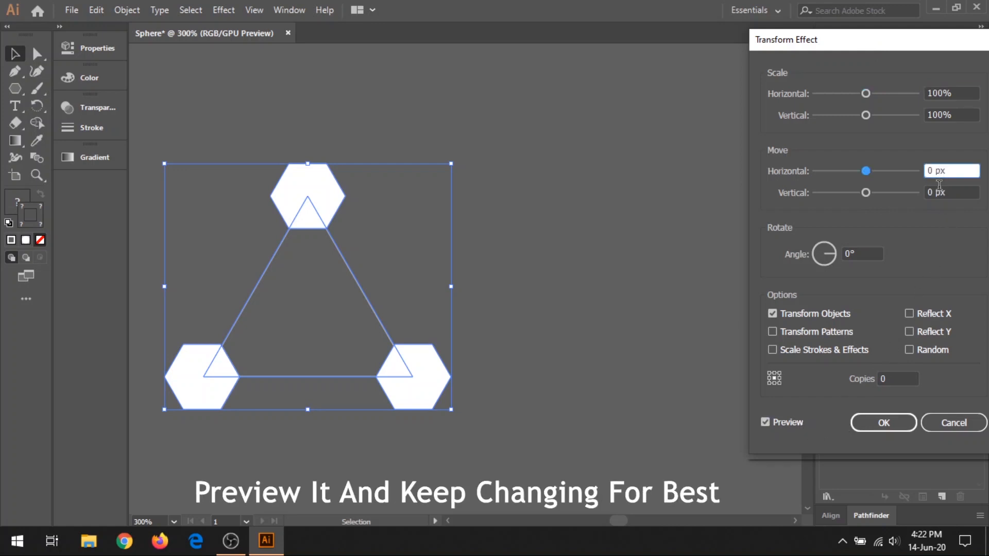
key("Up")
key("Up")
key("Up")
key("Up")
key("Up")
key("Up")
key("Up")
key("Up")
key("Up")
key("Up")
key("Up")
key("Up")
key("Up")
key("Up")
key("Up")
key("Up")
key("Up")
key("Up")
key("Up")
key("Up")
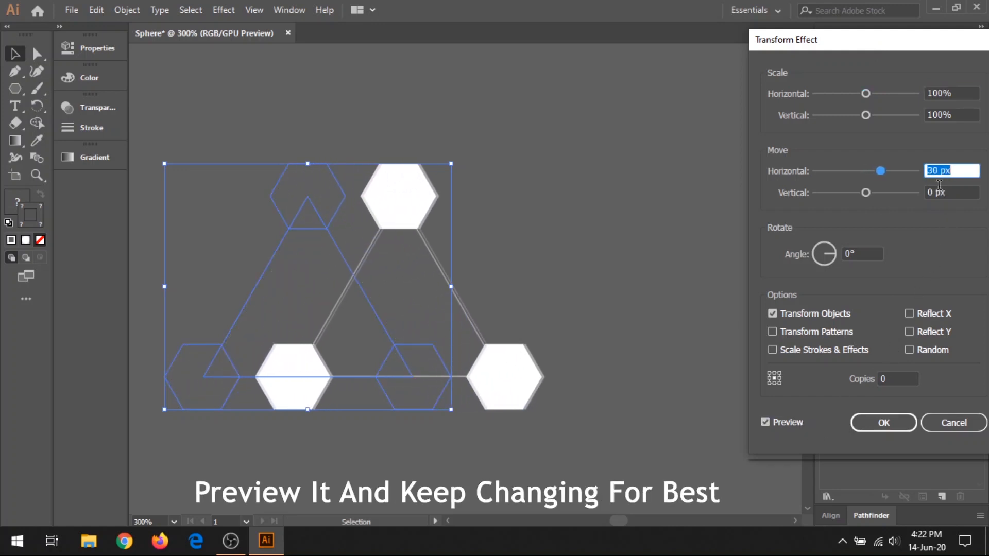
key("Up")
key("Up")
key("Up")
key("Up")
key("Up")
key("Up")
key("Up")
key("Up")
key("Up")
key("Up")
key("Up")
key("Up")
key("Up")
key("Up")
key("Up")
key("Up")
key("Up")
key("Up")
key("Up")
key("Up")
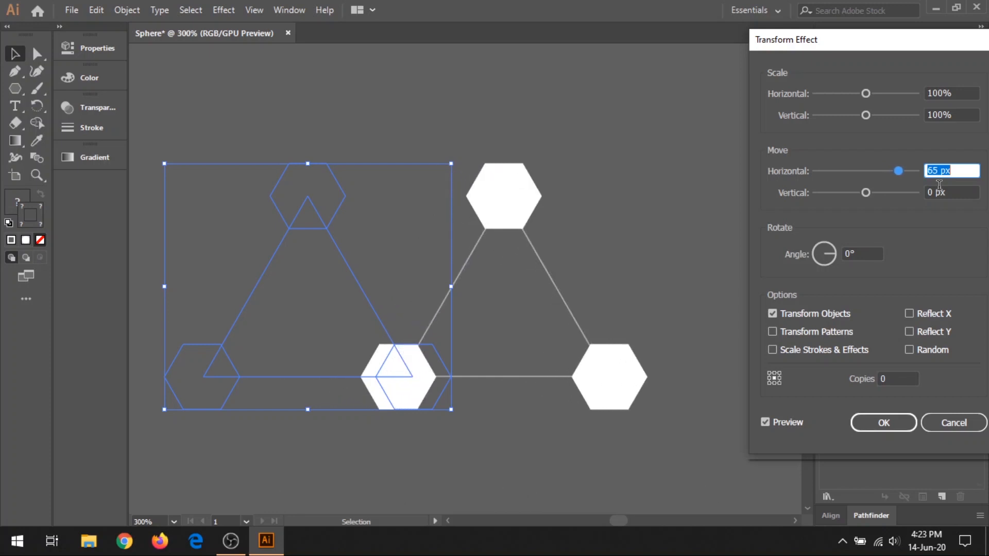
key("Up")
key("Up")
key("Up")
key("Up")
key("Up")
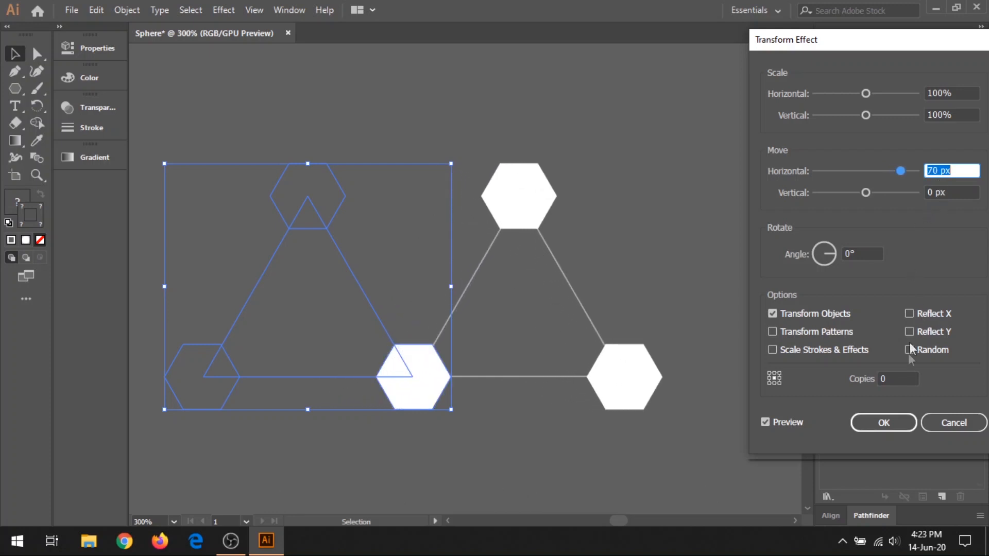
Step: Set the Transform effect to 2 copies and reflect them along Y
left_click(890, 378)
key("Up")
key("Up")
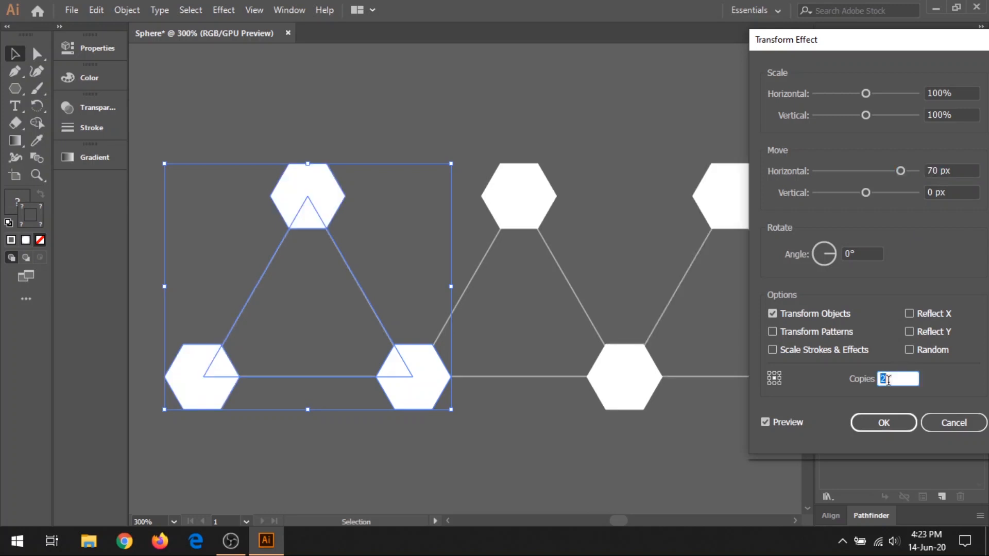
left_click(908, 330)
Step: Reduce the Transform effect's horizontal move to 35 px so the mirrored copies overlap the original's corners
left_click(932, 170)
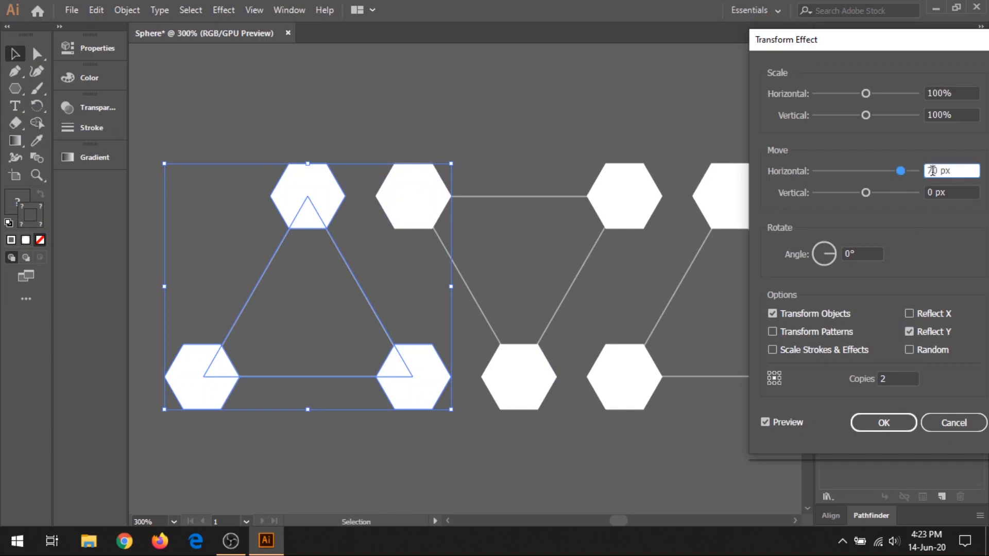
key("Down")
key("Down")
key("Down")
key("Down")
key("Down")
key("Down")
key("Down")
key("Down")
key("Down")
key("Down")
key("Down")
key("Down")
key("Down")
key("Down")
key("Down")
key("Down")
key("Down")
key("Down")
key("Down")
key("Down")
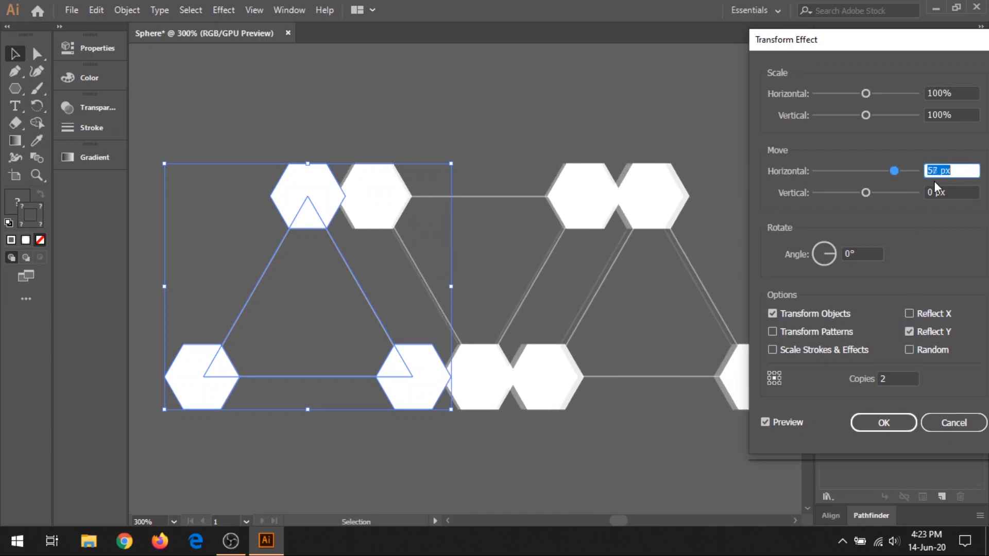
key("Down")
key("Down")
key("Down")
key("Down")
key("Down")
key("Down")
key("Down")
key("Down")
key("Down")
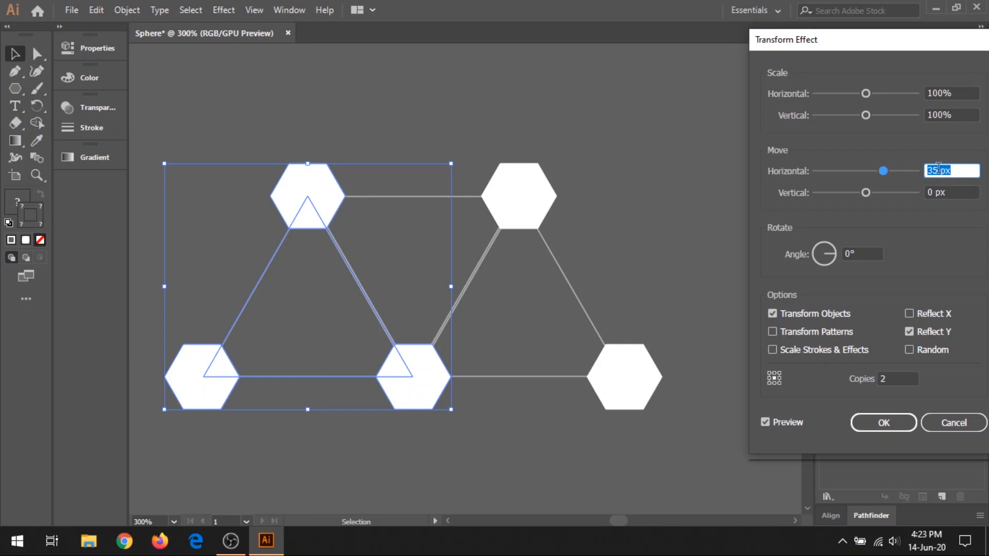
Step: Fine-tune the horizontal move, trying 34.5 px and 34.7 px and ending with 34.8 px
left_click(940, 171)
key("BackSpace")
type("4.")
left_click(966, 192)
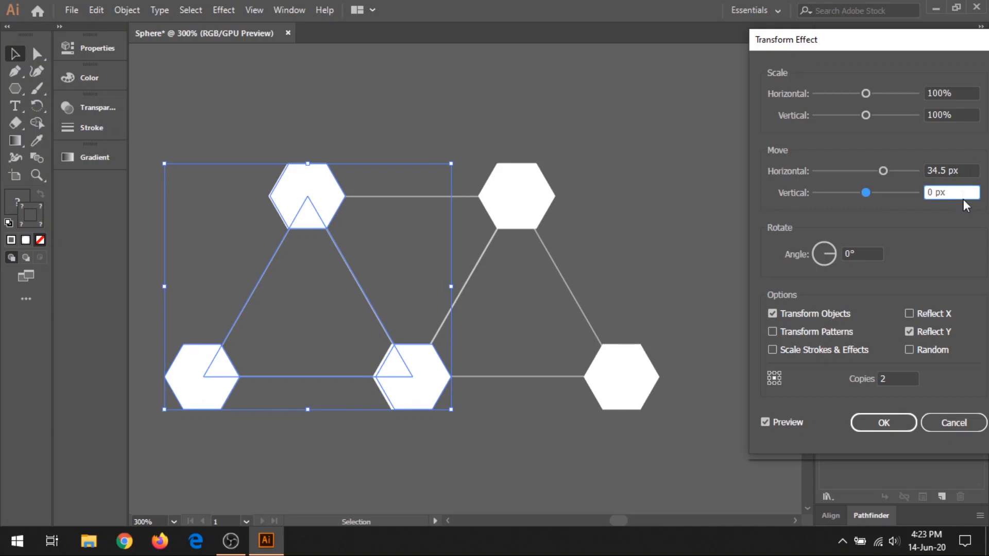
left_click(945, 170)
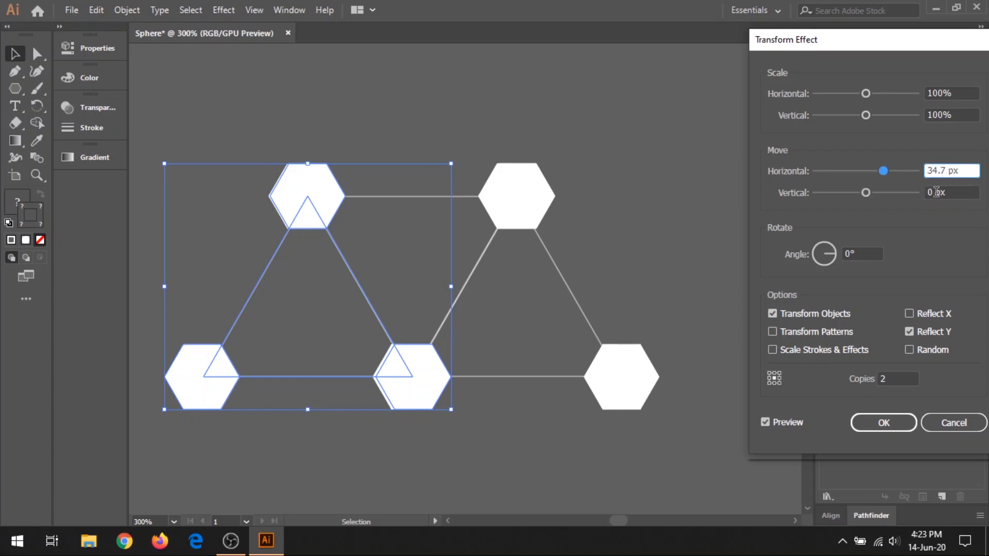
left_click(947, 192)
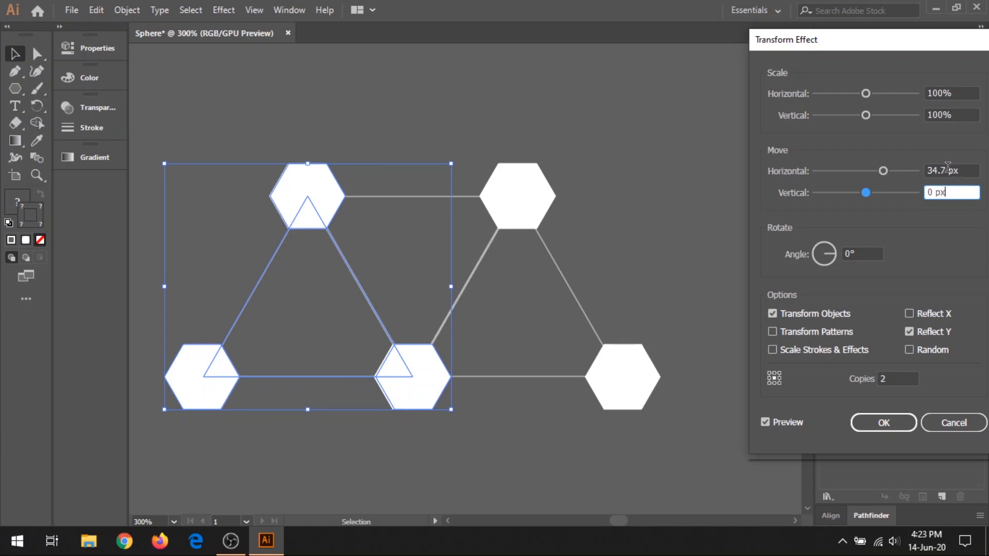
left_click(953, 170)
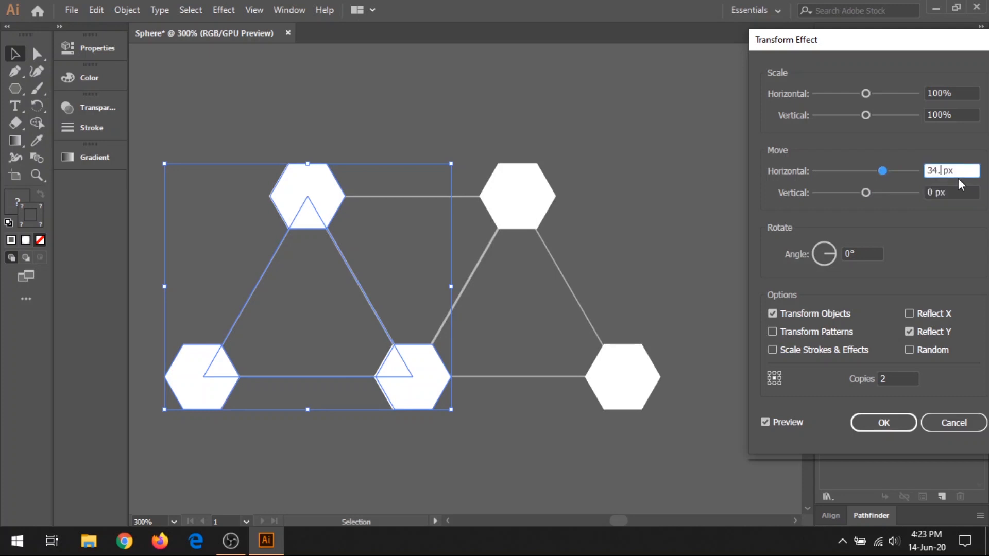
type("8")
left_click(958, 195)
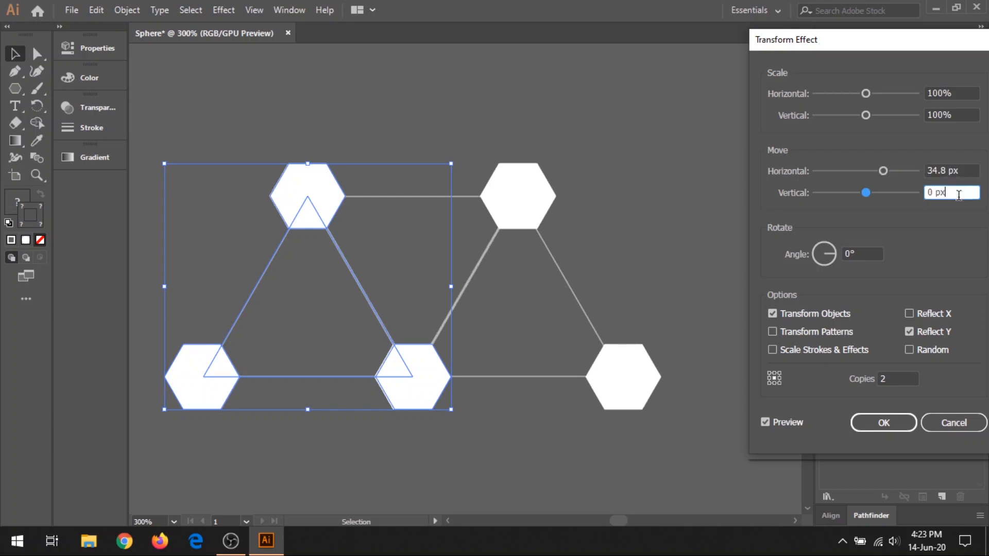
Step: Set the Transform effect's horizontal move to 34.9 px with 60 copies and apply it to the triangle-and-hexagon group
left_click(948, 169)
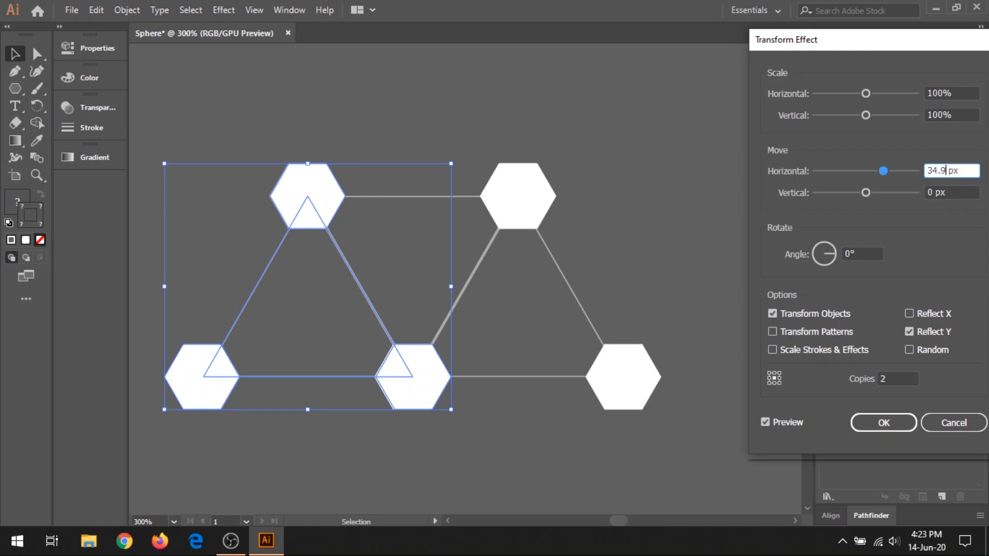
left_click(953, 192)
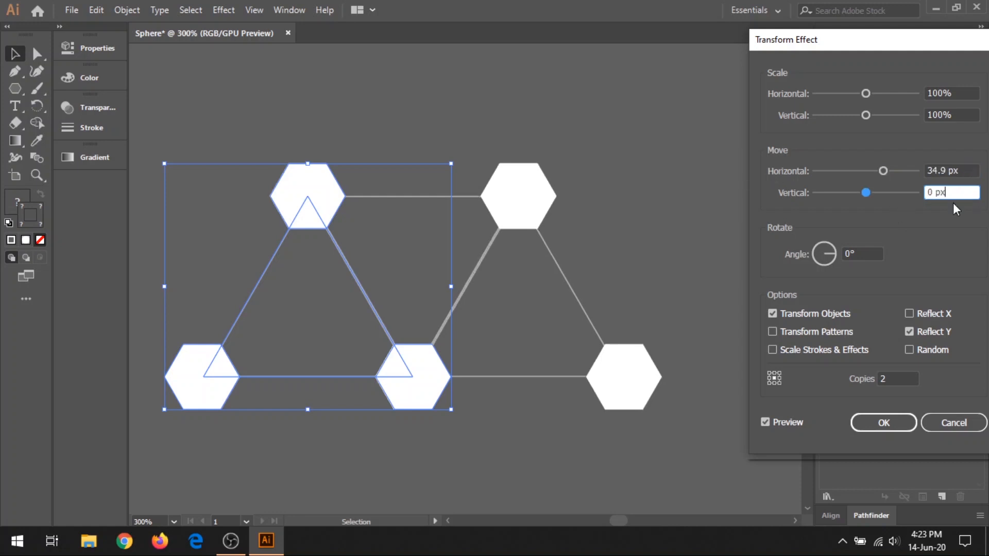
left_click(879, 379)
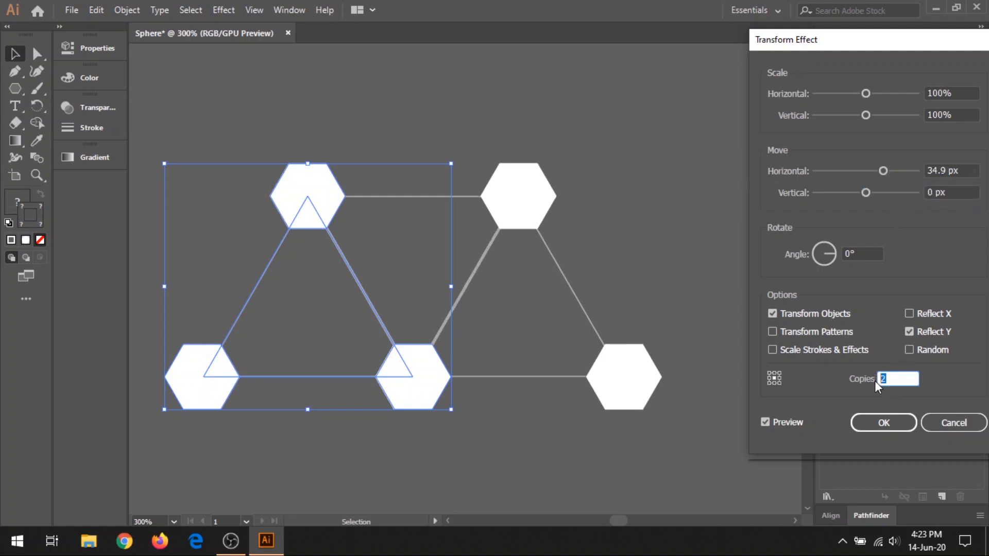
type("60")
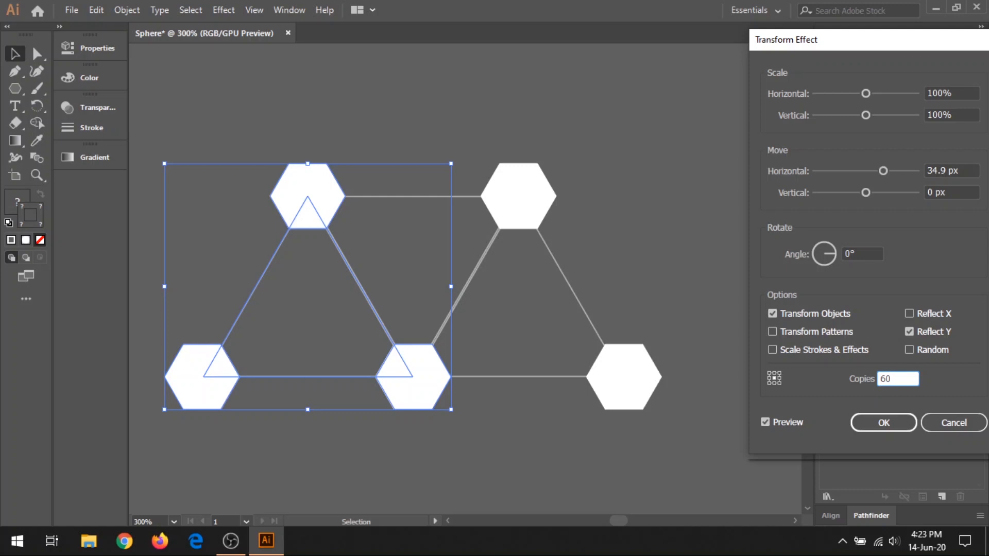
left_click(883, 428)
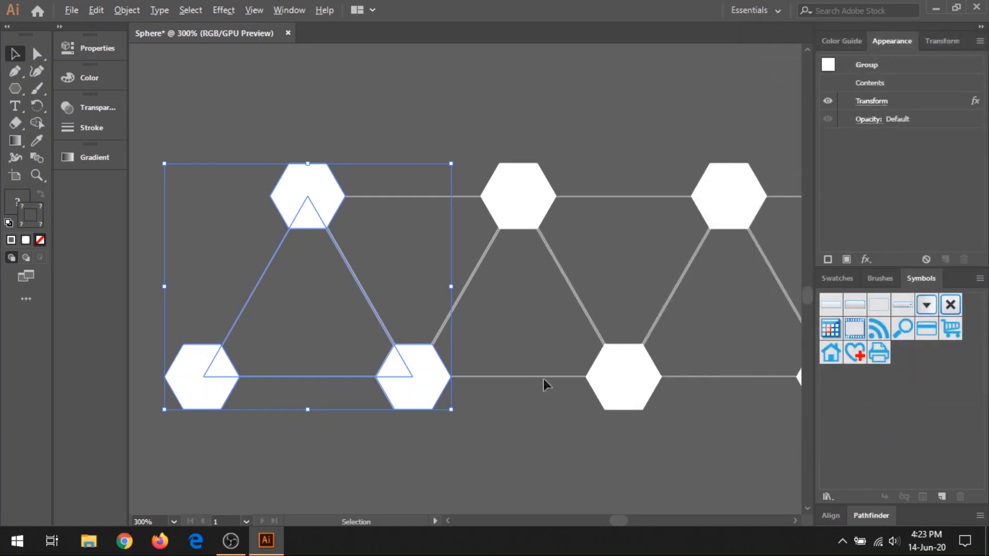
Step: Examine the repeated triangle strip along its length and compare it with the sphere artwork
scroll(543, 379, "down", 4)
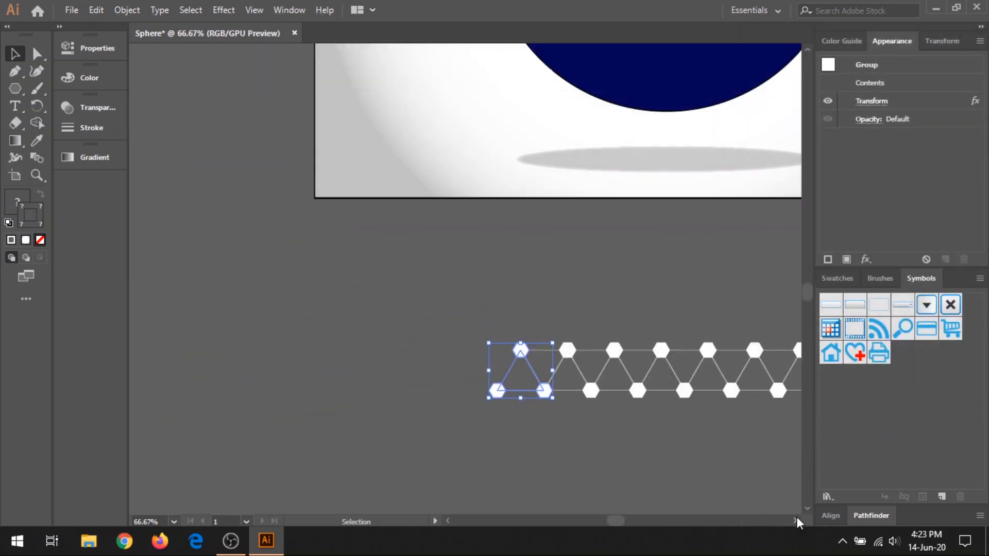
scroll(796, 517, "right", 10)
scroll(685, 462, "down", 1)
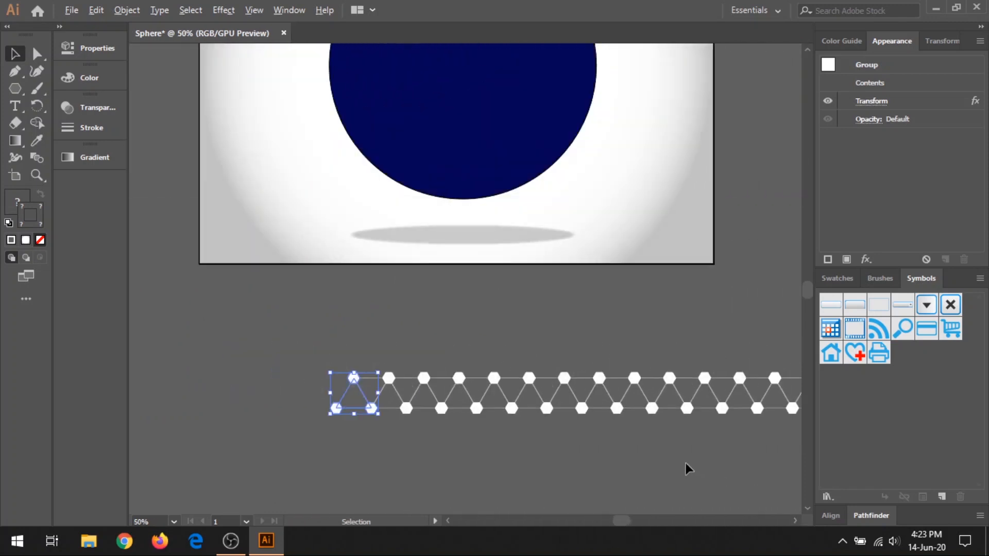
scroll(687, 465, "down", 4)
scroll(691, 469, "up", 3)
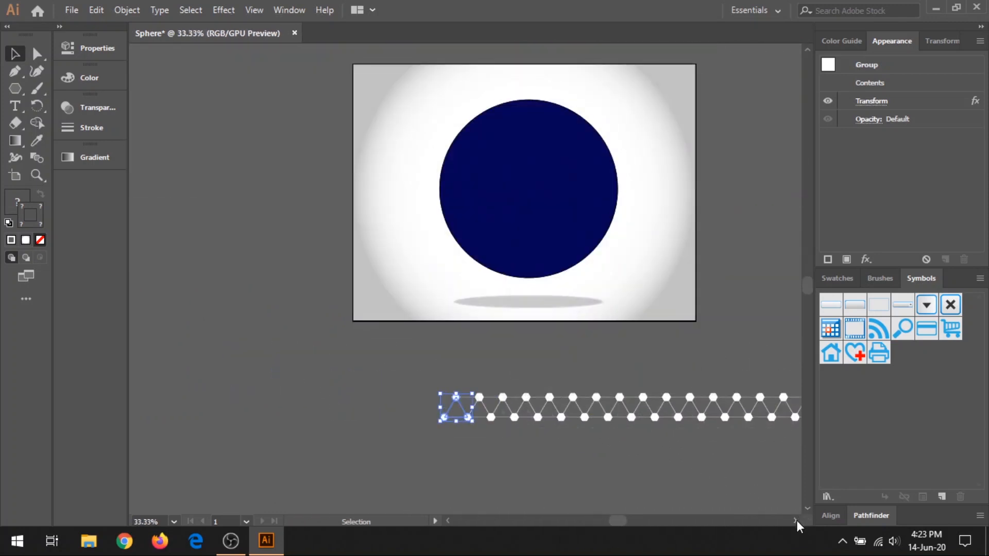
scroll(797, 520, "right", 10)
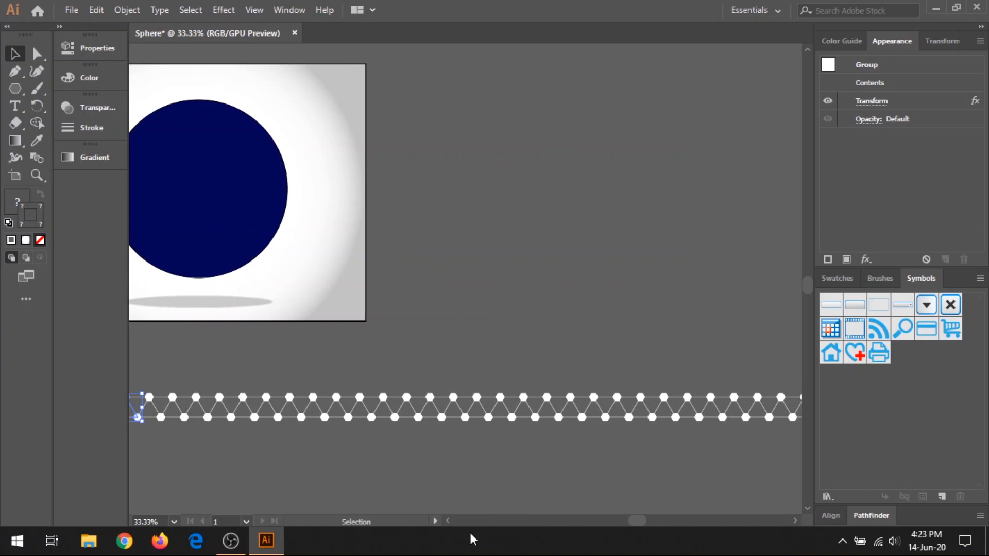
scroll(449, 520, "left", 8)
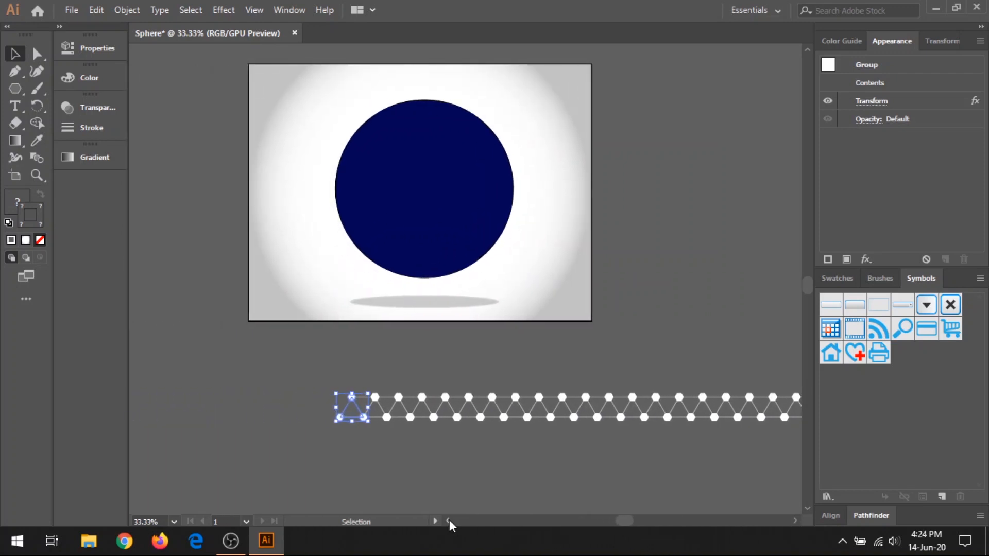
scroll(448, 520, "left", 2)
scroll(449, 407, "up", 3)
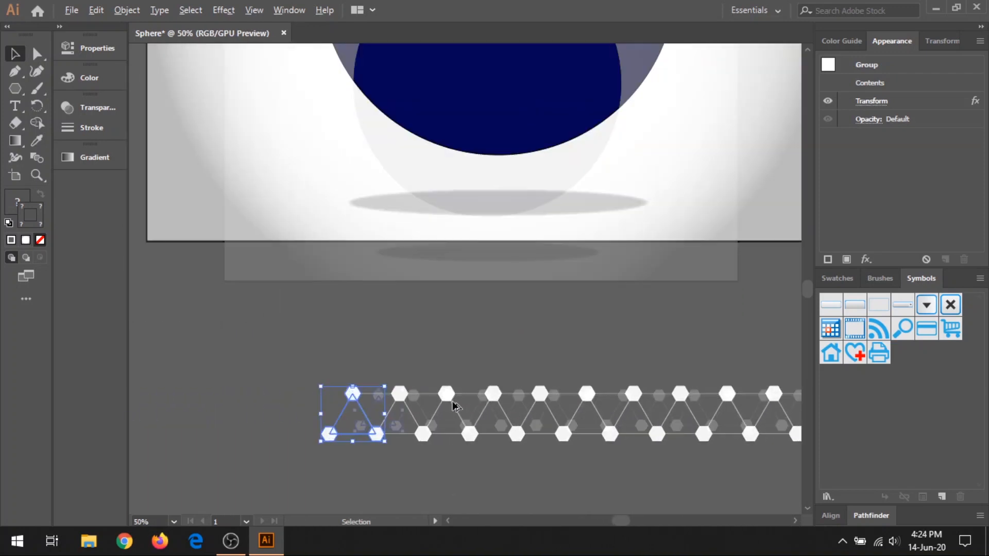
scroll(603, 379, "down", 5)
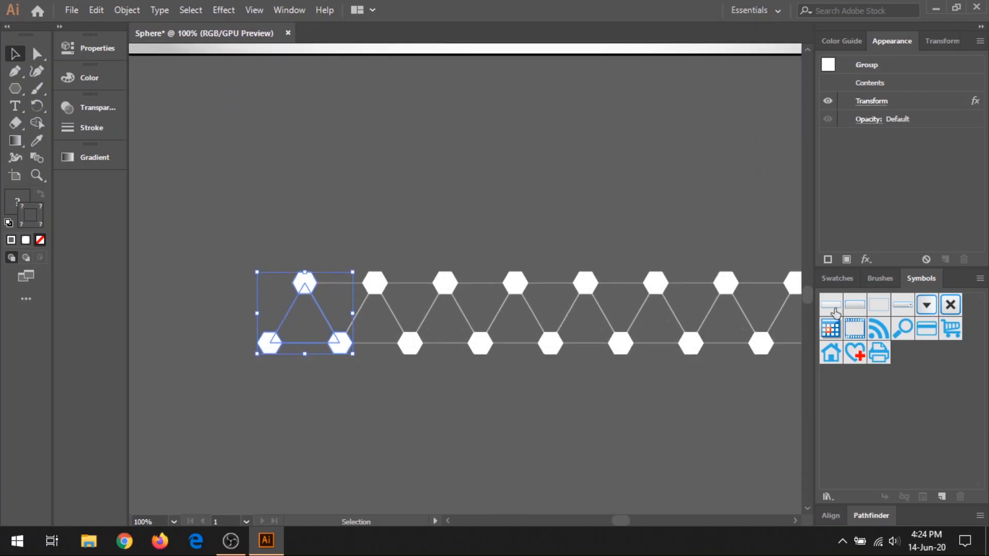
Step: Add a second Transform effect to the group with preview on, and set its horizontal move to -34 px
left_click(866, 259)
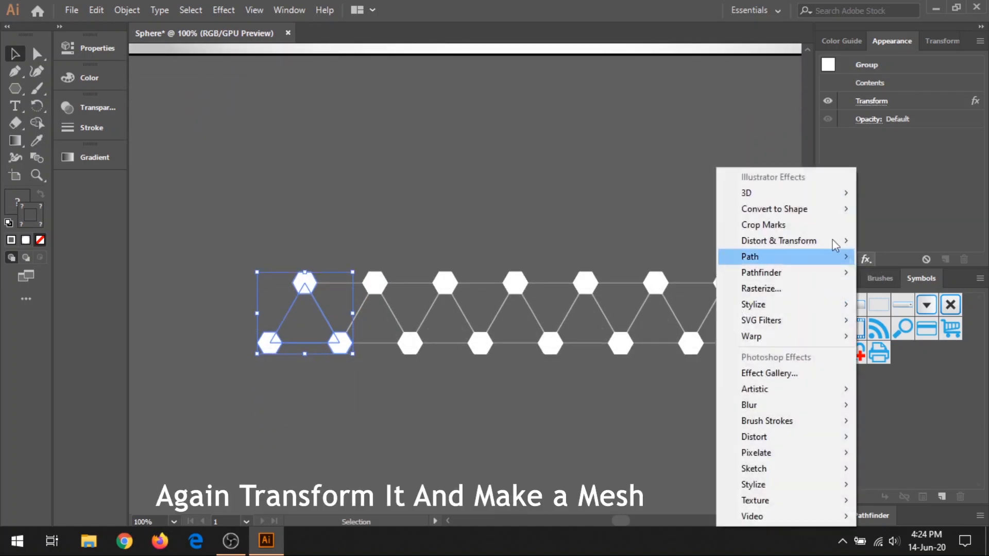
mouse_move(819, 242)
left_click(896, 288)
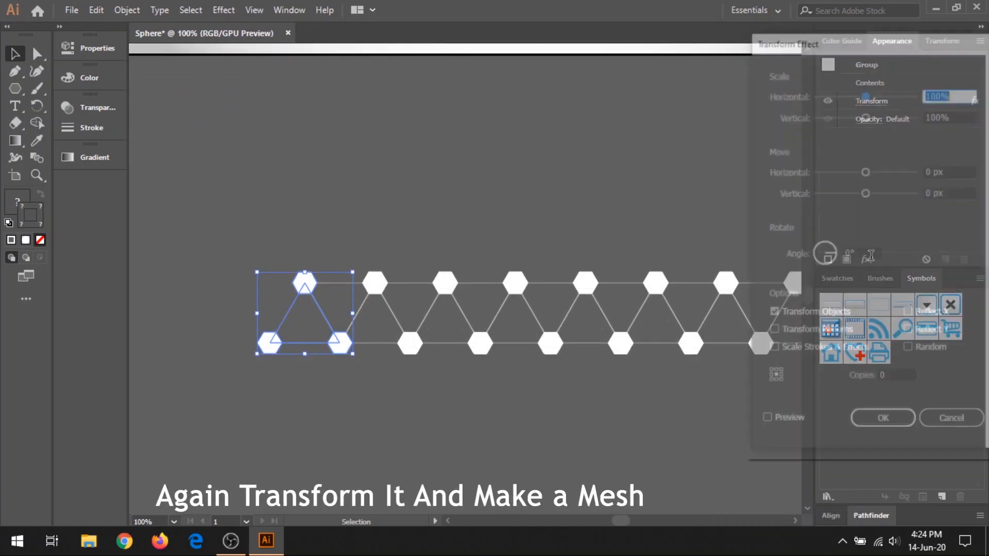
left_click(777, 425)
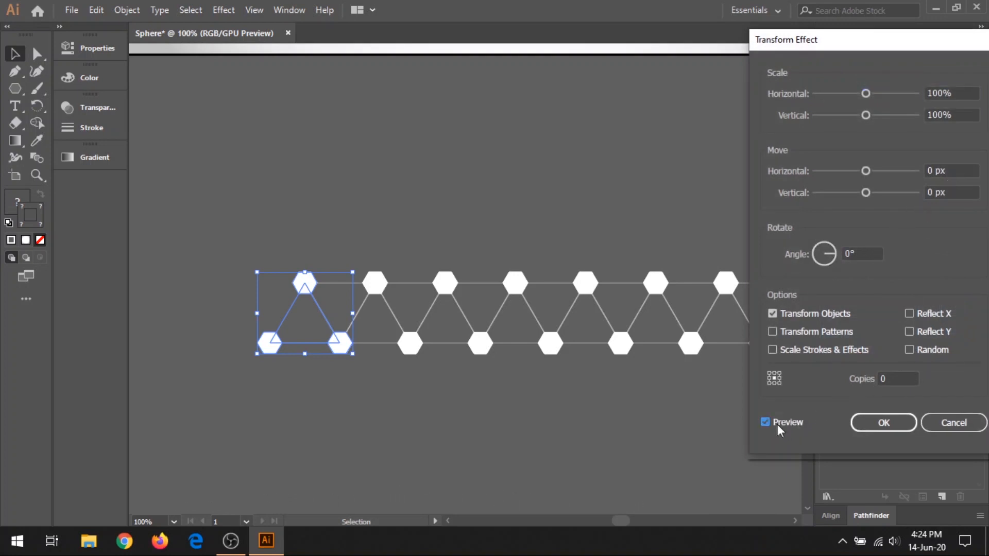
left_click(938, 172)
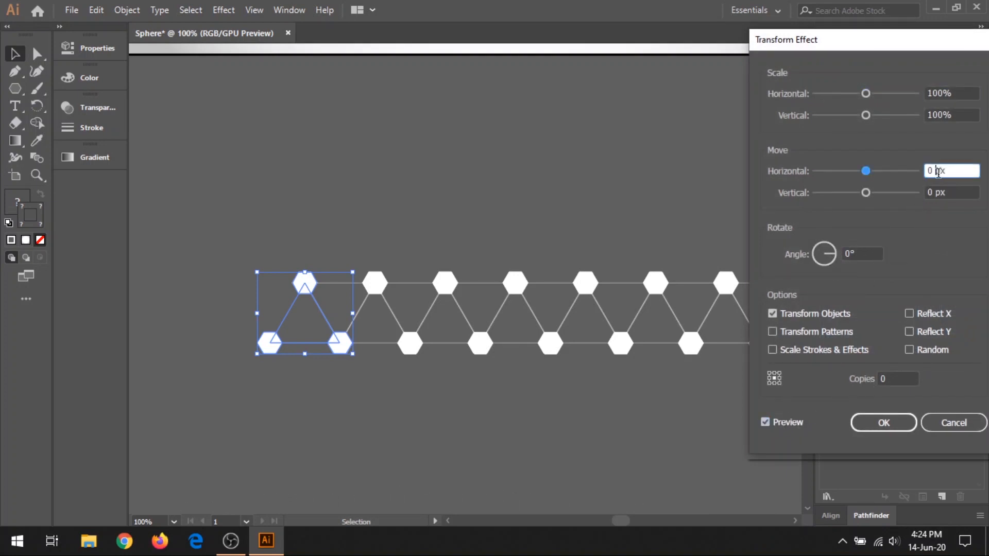
key("Down")
key("Down")
key("Down")
key("Down")
key("Down")
key("Down")
key("Down")
key("Down")
key("Down")
key("Down")
key("Down")
key("Down")
key("Down")
key("Down")
key("Down")
key("Down")
key("Down")
key("Down")
key("Down")
key("Down")
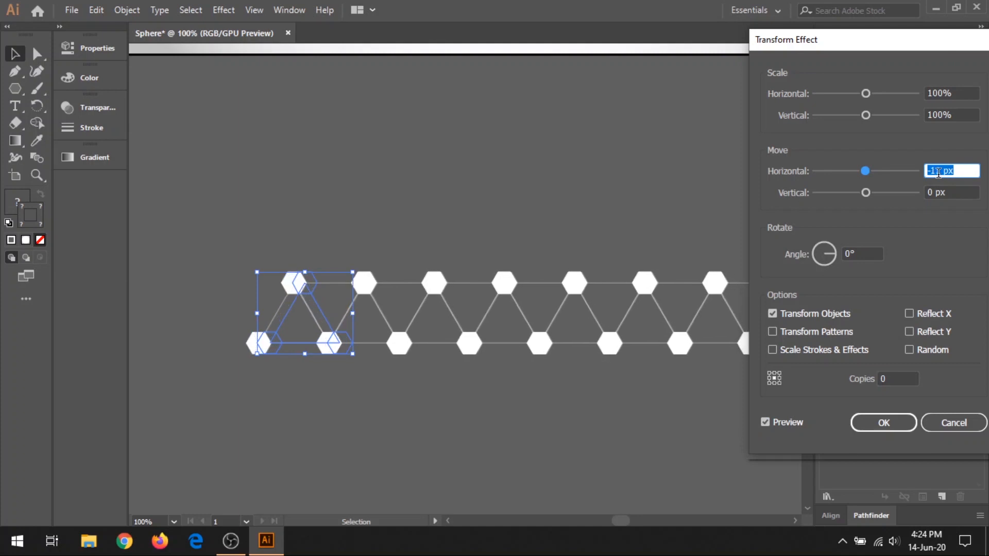
key("Down")
key("Down")
key("Down")
key("Down")
key("Down")
key("Down")
key("Down")
key("Down")
key("Down")
key("Down")
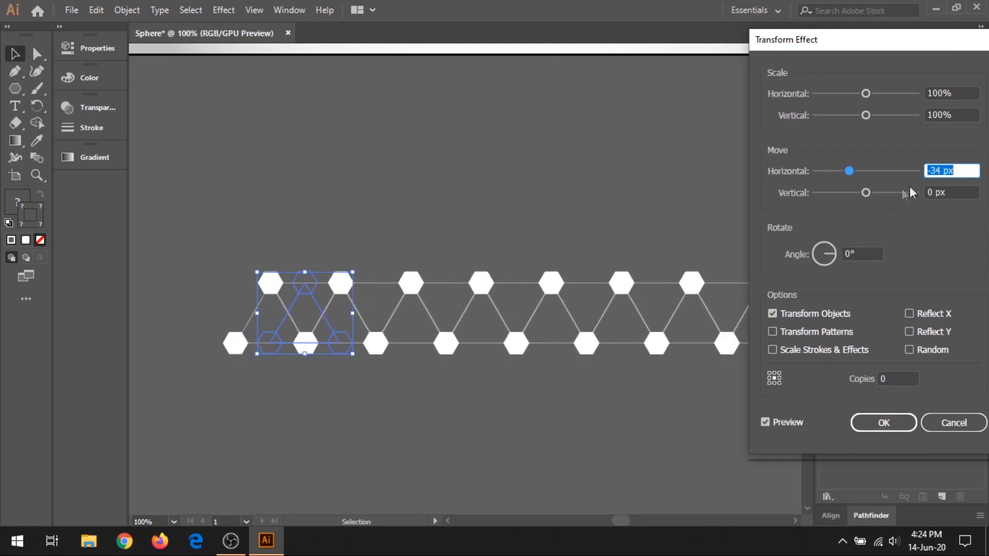
Step: Set the second Transform effect's vertical move to 60 px so the shifted row meets the original's bottom hexagons
left_click(941, 191)
key("Up")
key("Up")
key("Up")
key("Up")
key("Up")
key("Up")
key("Up")
key("Up")
key("Up")
key("Up")
key("Up")
key("Up")
key("Up")
key("Up")
key("Up")
key("Up")
key("Up")
key("Up")
key("Up")
key("Up")
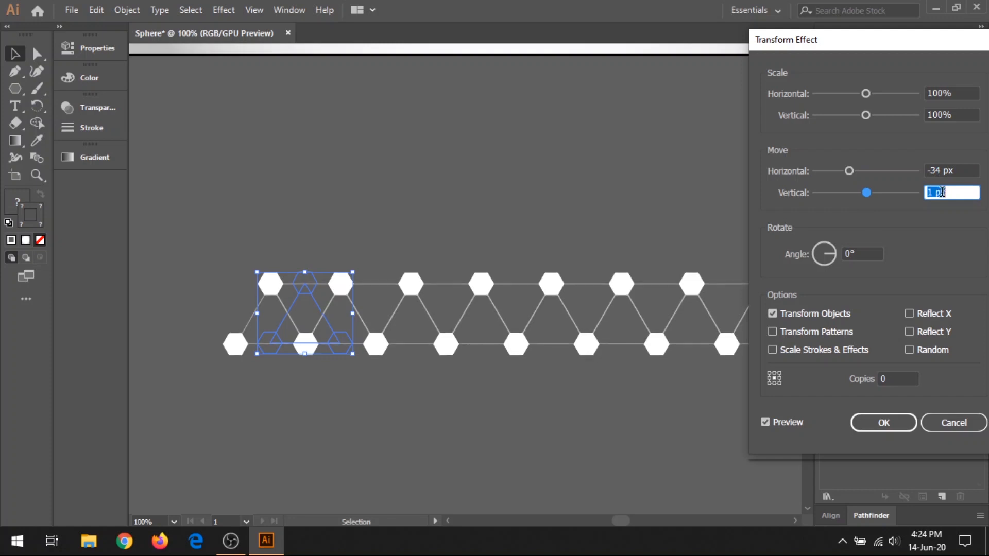
key("Up")
key("Up")
key("Up")
key("Up")
key("Up")
key("Up")
key("Up")
key("Up")
key("Up")
key("Up")
key("Up")
key("Up")
key("Up")
key("Up")
key("Up")
key("Up")
key("Up")
key("Up")
key("Up")
key("Up")
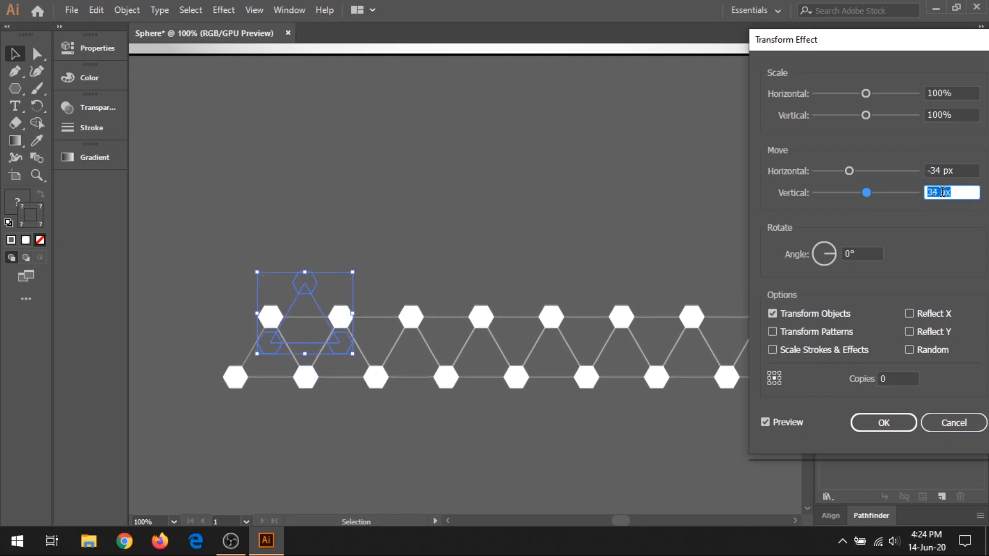
key("Up")
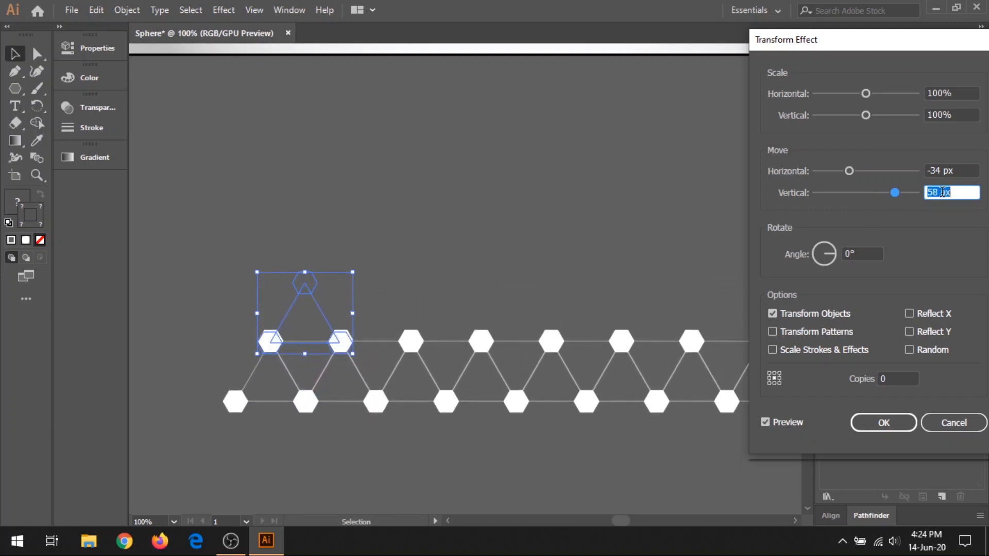
key("Up")
key("Up")
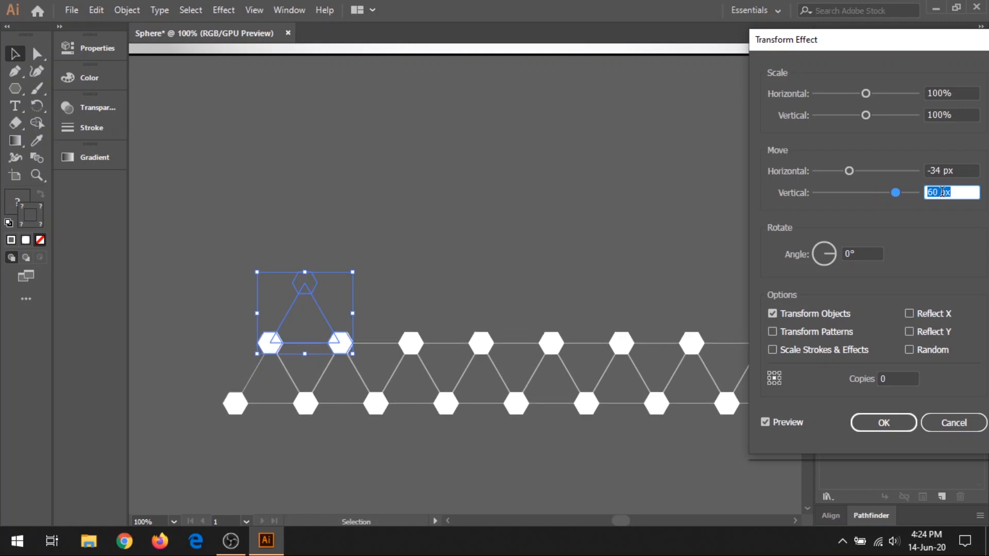
Step: Refine the horizontal move to -34.9 px and apply the second Transform effect with 19 copies reflected along X
left_click(939, 171)
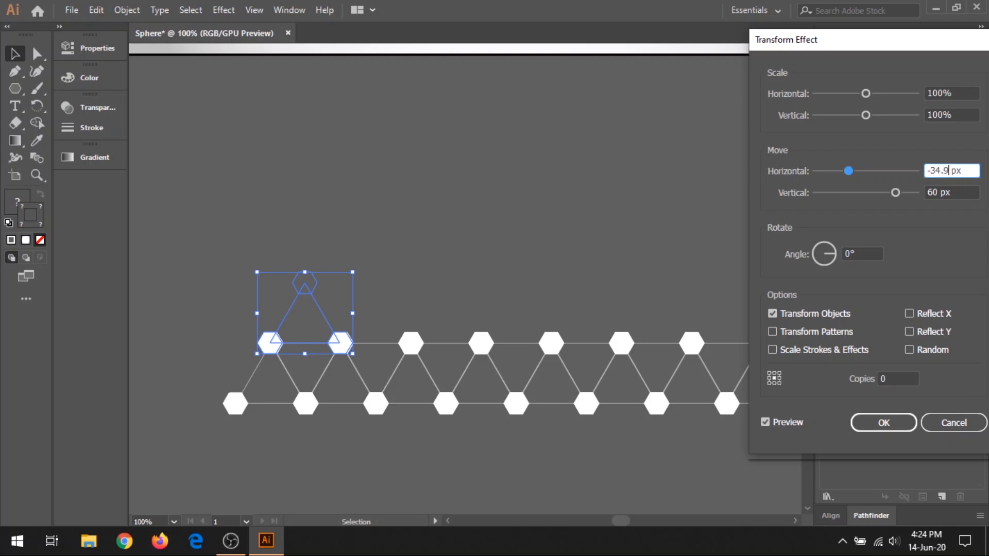
left_click(961, 192)
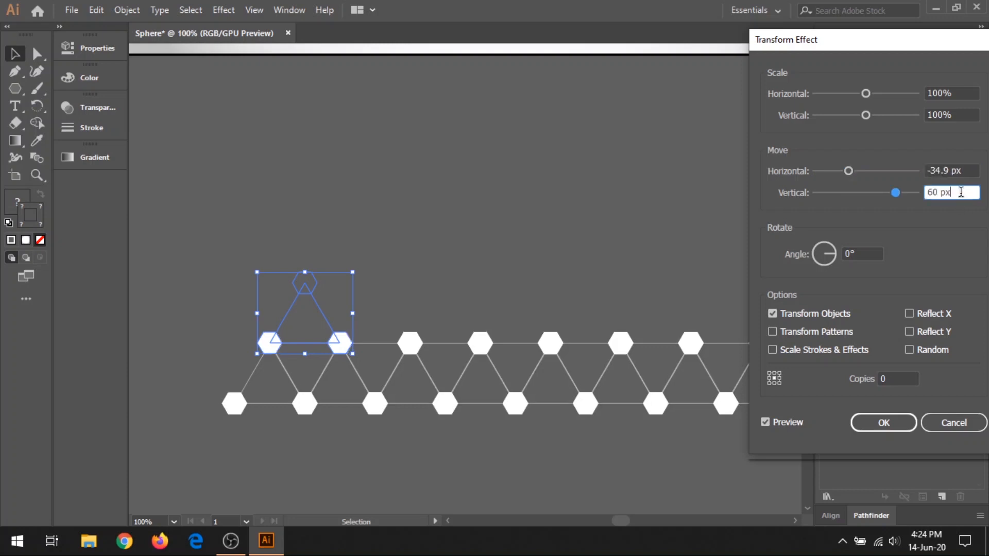
left_click(892, 379)
type("19")
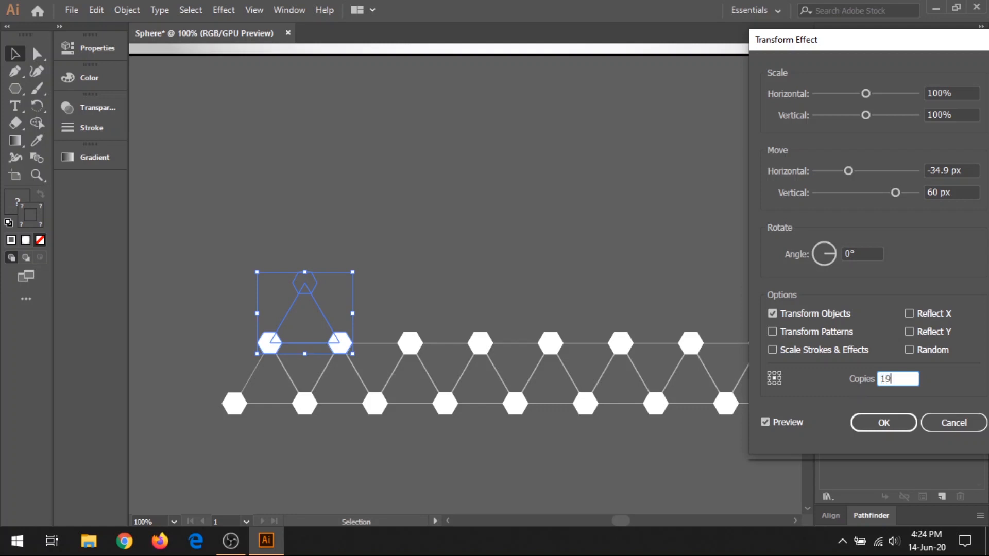
left_click(910, 313)
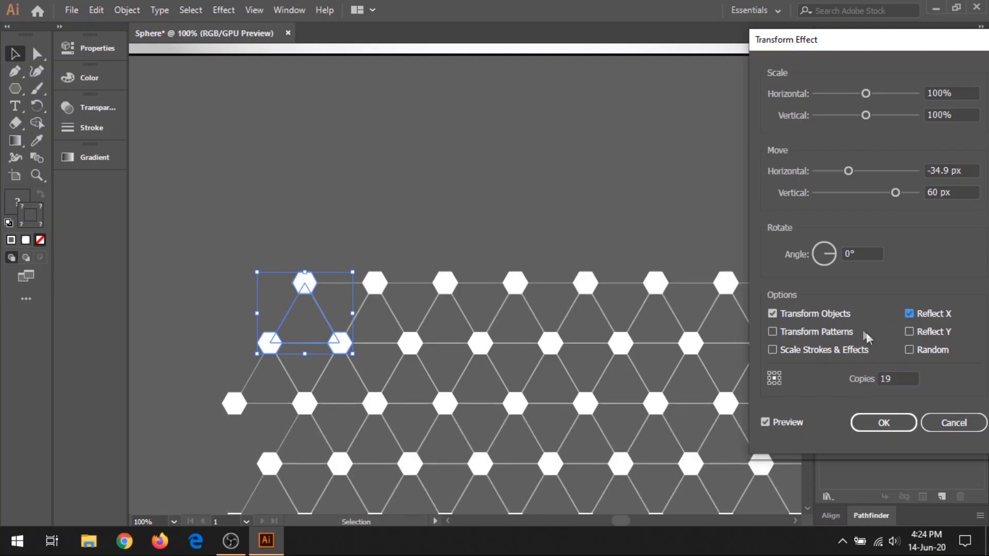
left_click(881, 422)
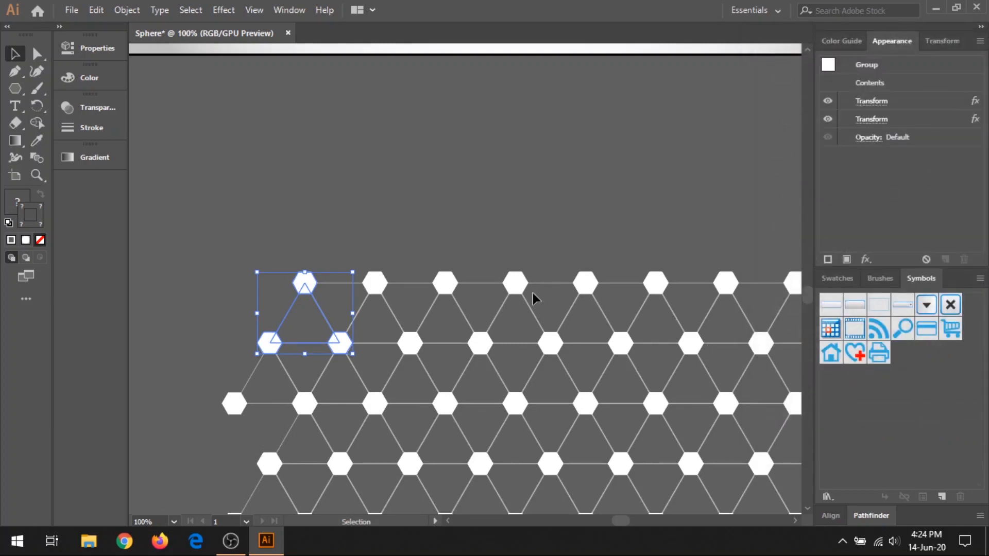
Step: Select the whole triangle-and-hexagon mesh and save it as a dynamic Movie Clip symbol with the default name New Symbol
scroll(536, 295, "down", 1)
scroll(535, 296, "down", 1)
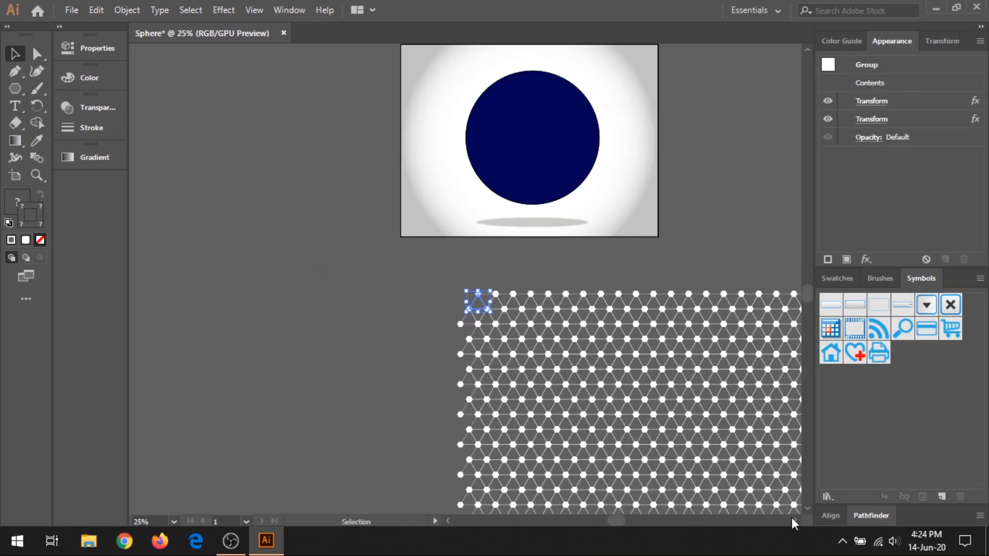
scroll(794, 520, "right", 10)
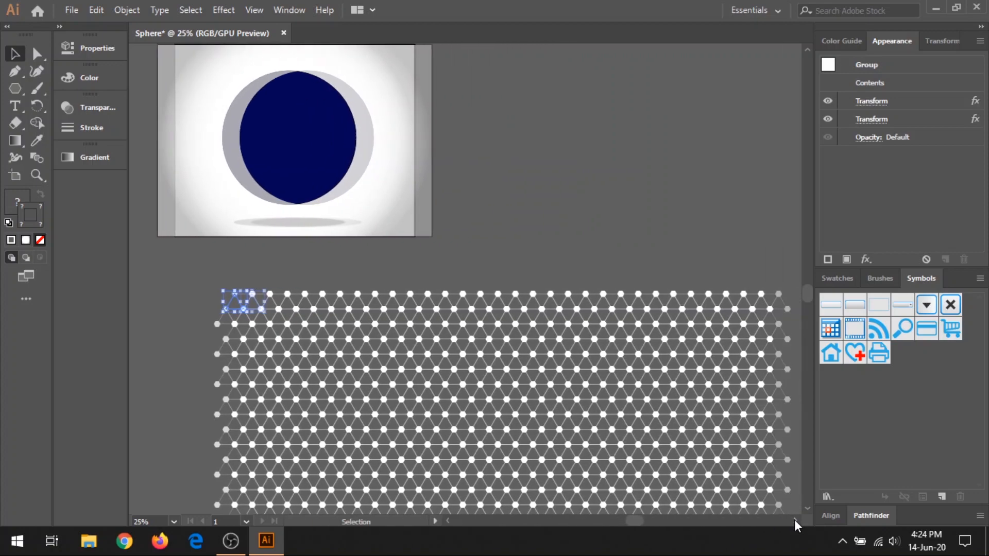
scroll(519, 394, "down", 4)
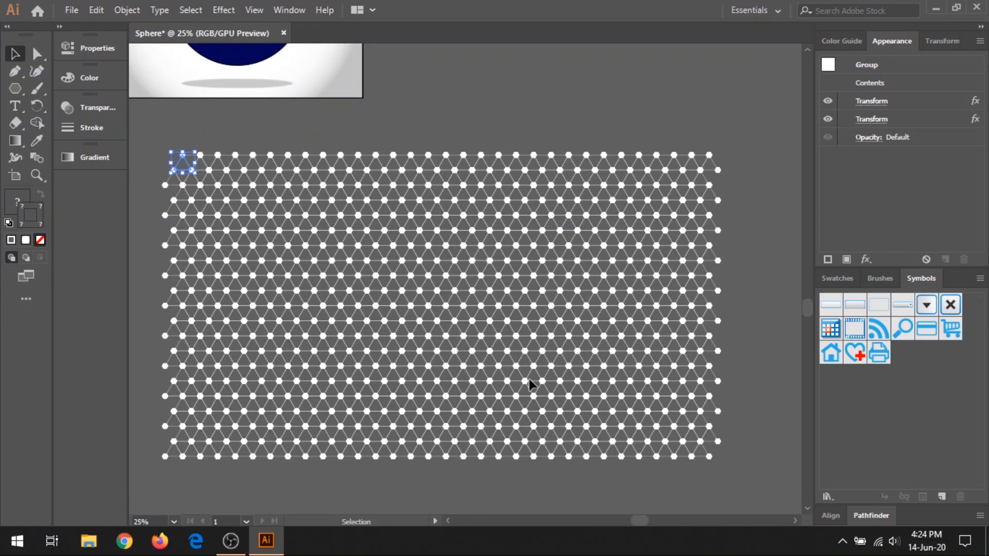
left_click(37, 53)
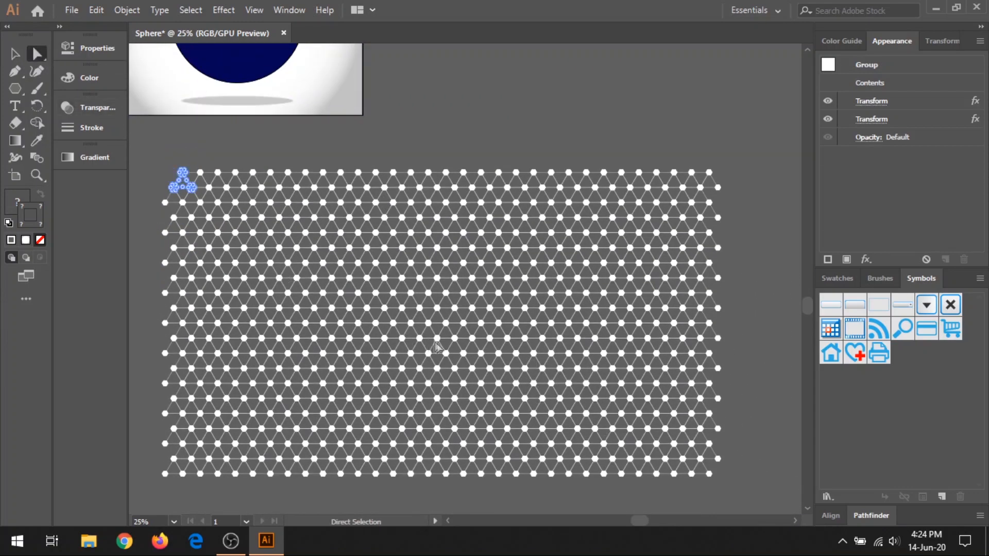
left_click_drag(746, 496, 154, 168)
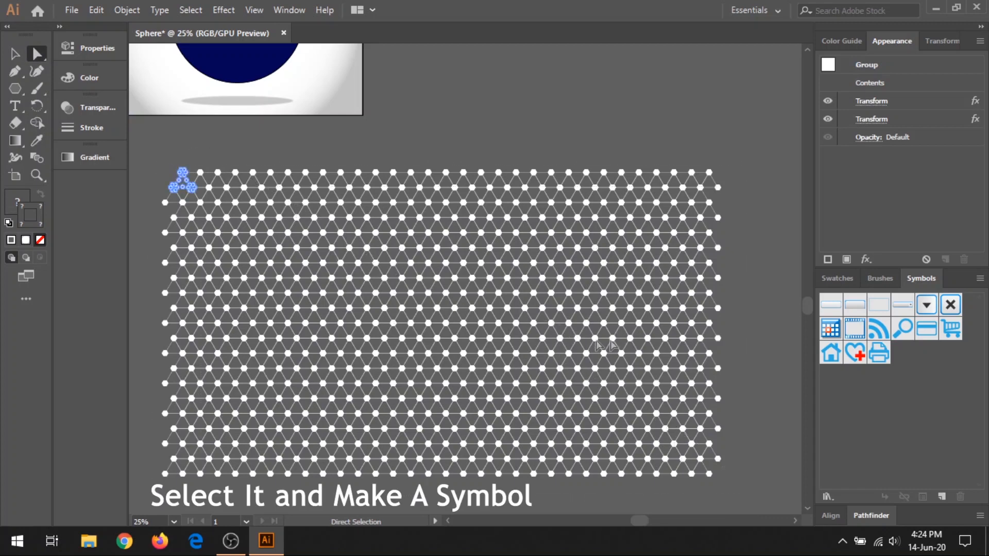
left_click(980, 278)
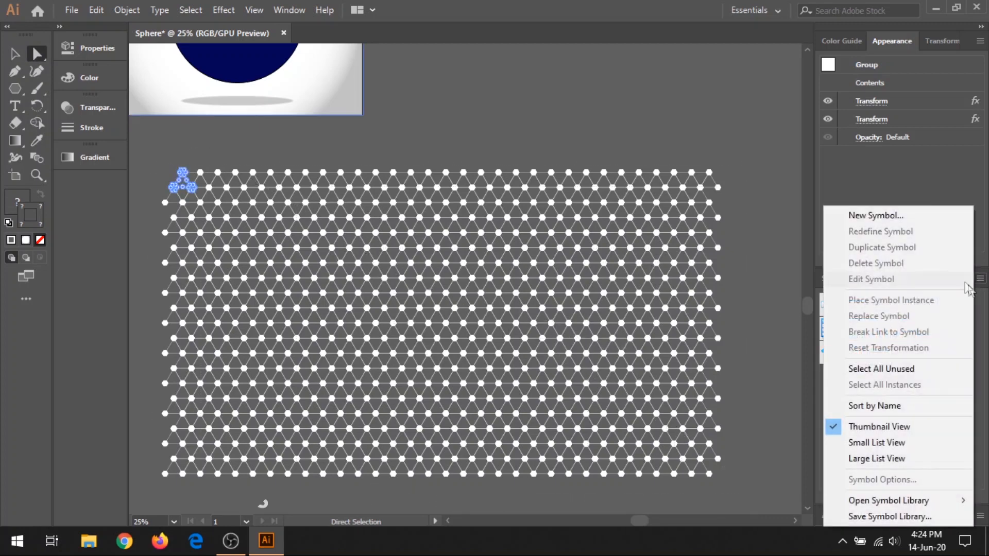
left_click(918, 216)
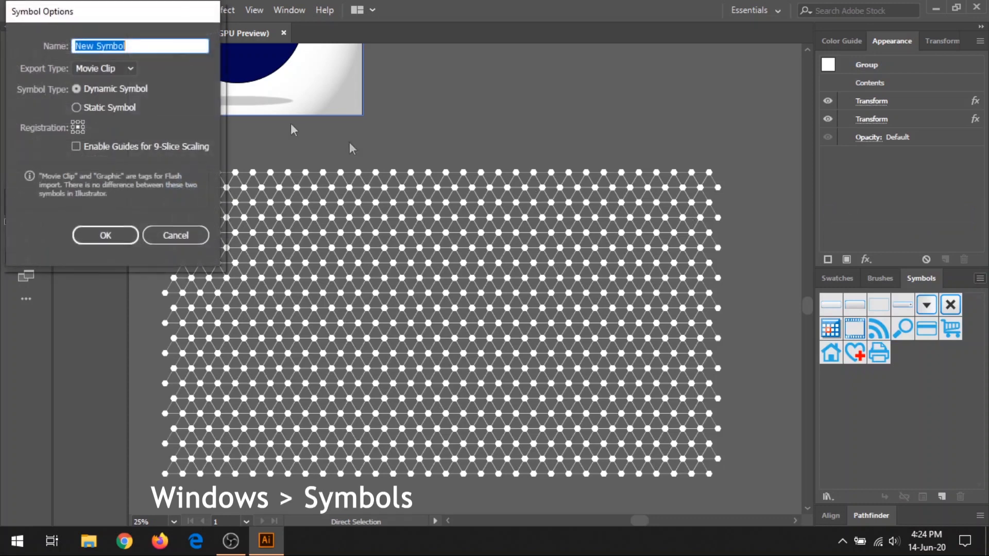
left_click(106, 235)
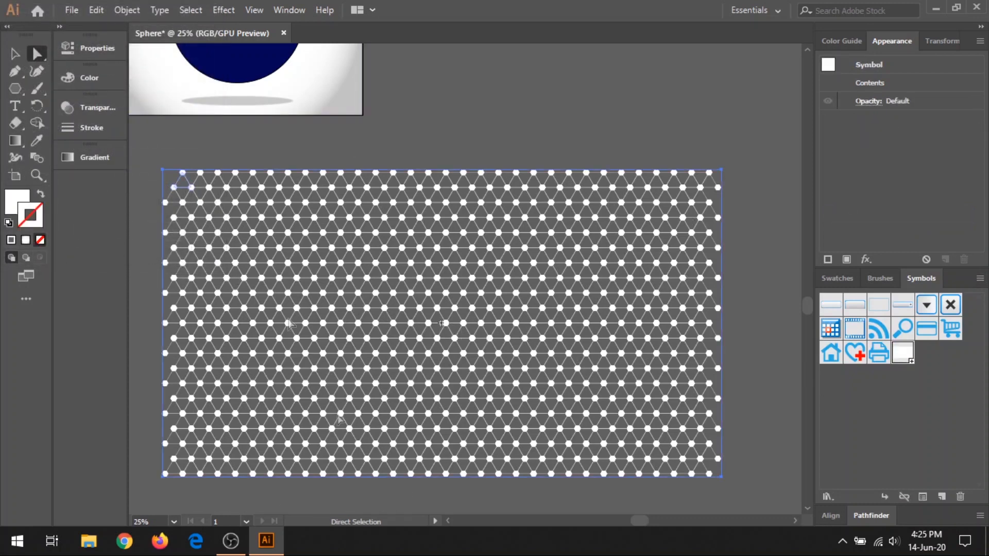
Step: Delete the anchor point at the right edge of the dark blue circle, leaving only its left half
left_click(409, 134)
key("v")
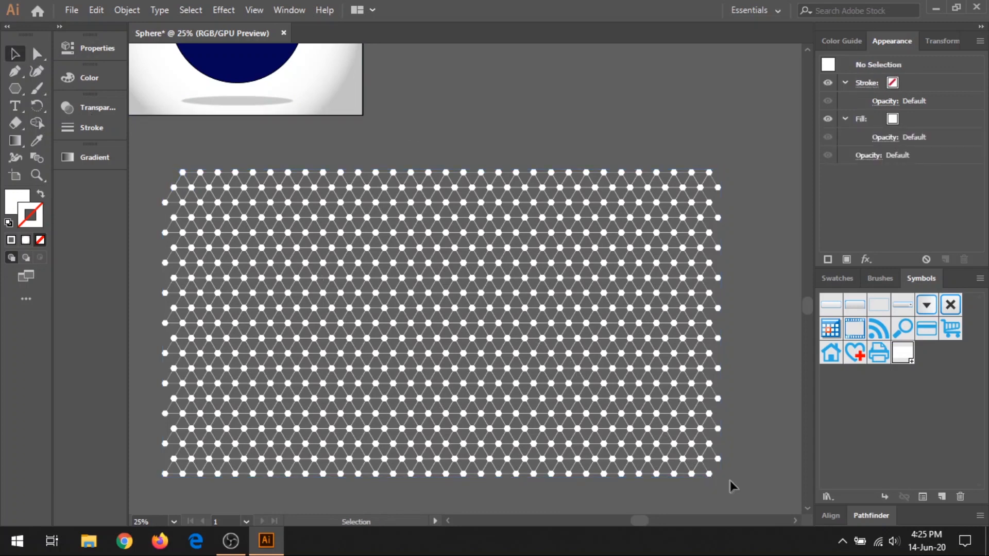
scroll(137, 146, "left", 2)
left_click(469, 227)
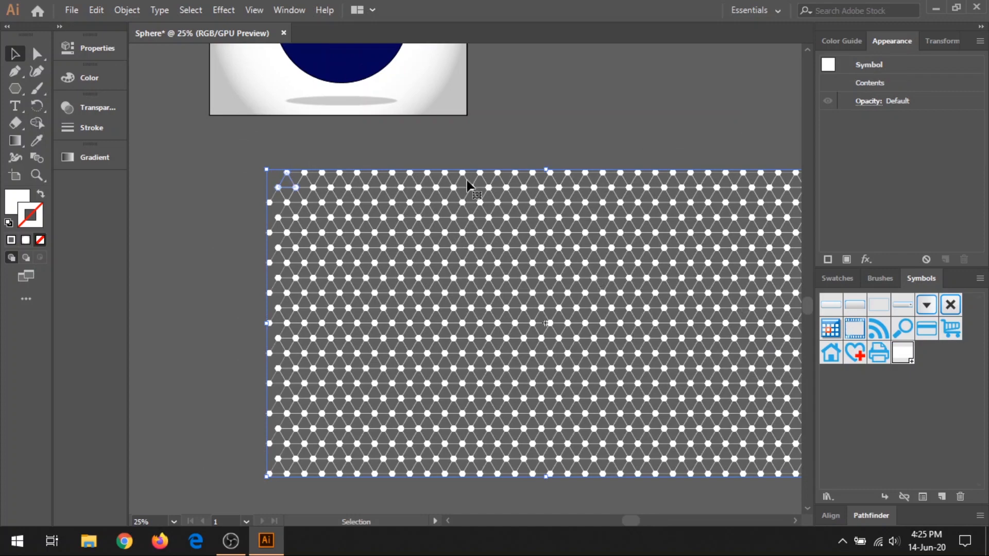
scroll(530, 145, "up", 5)
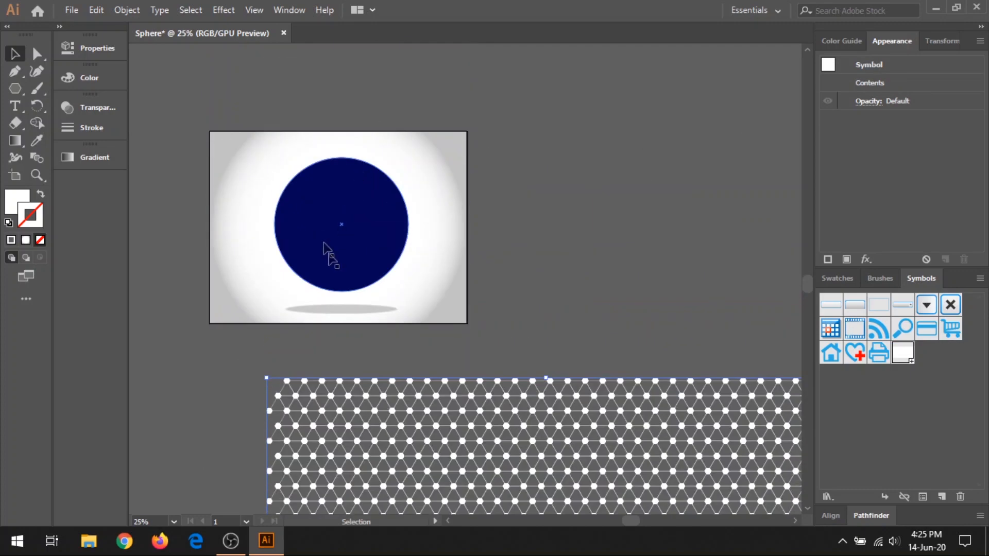
scroll(328, 223, "up", 3)
scroll(339, 195, "up", 2)
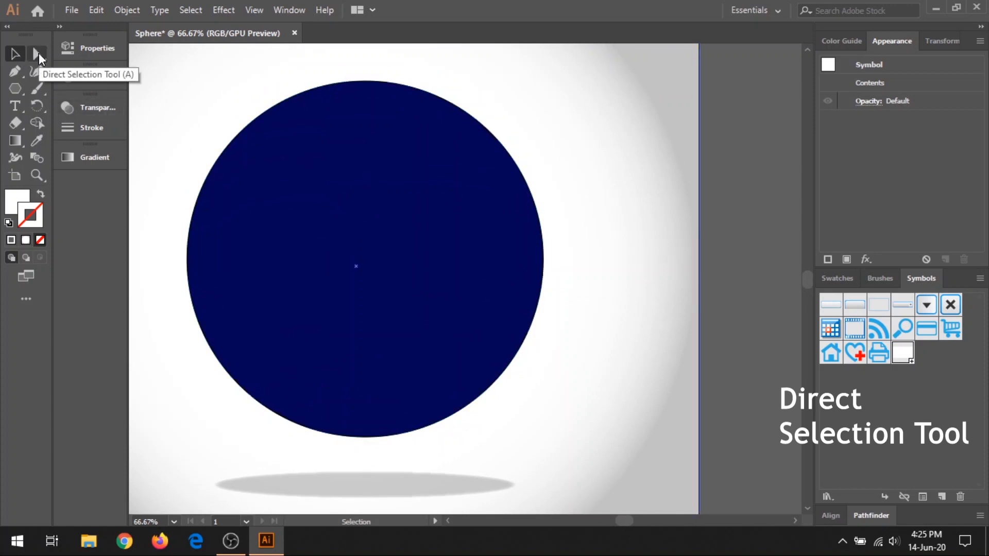
left_click(37, 54)
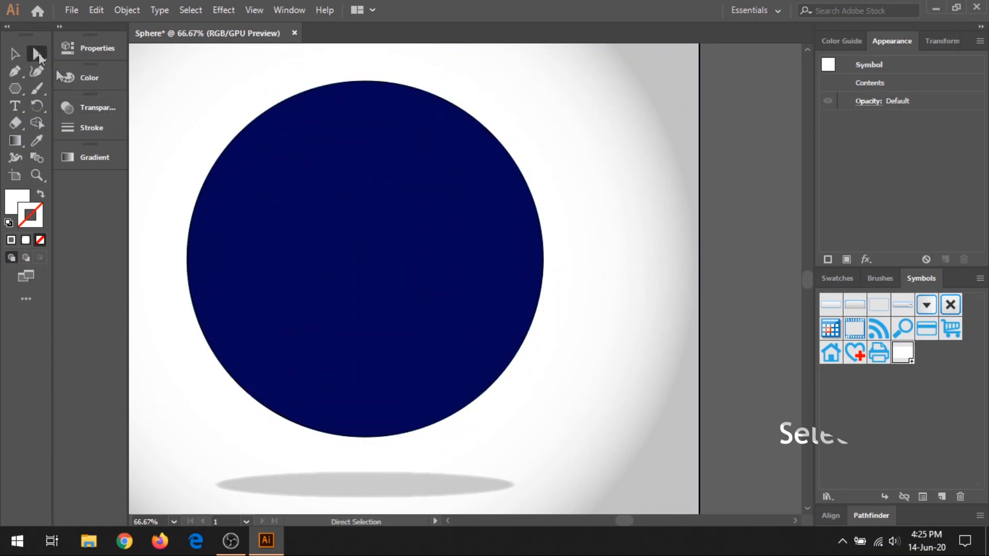
left_click(544, 259)
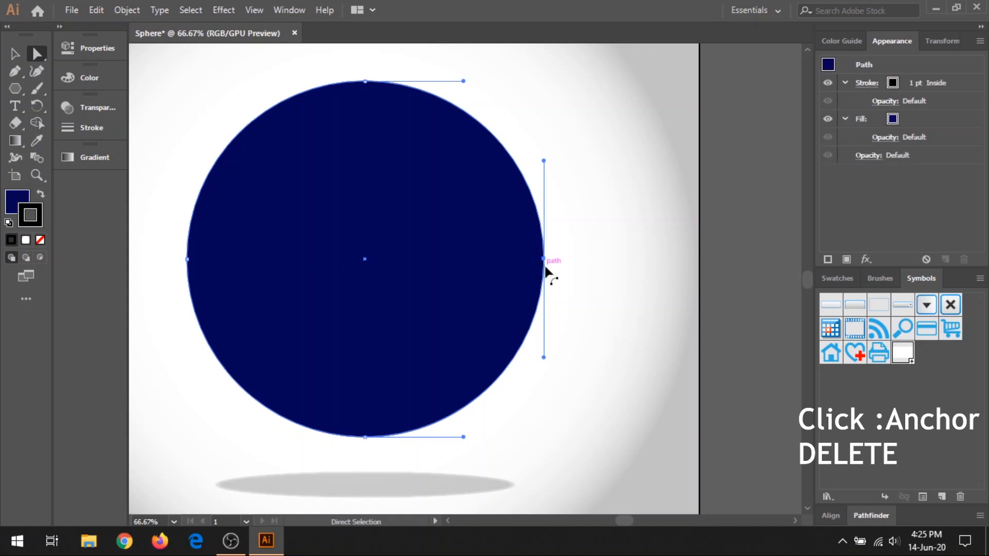
key("Delete")
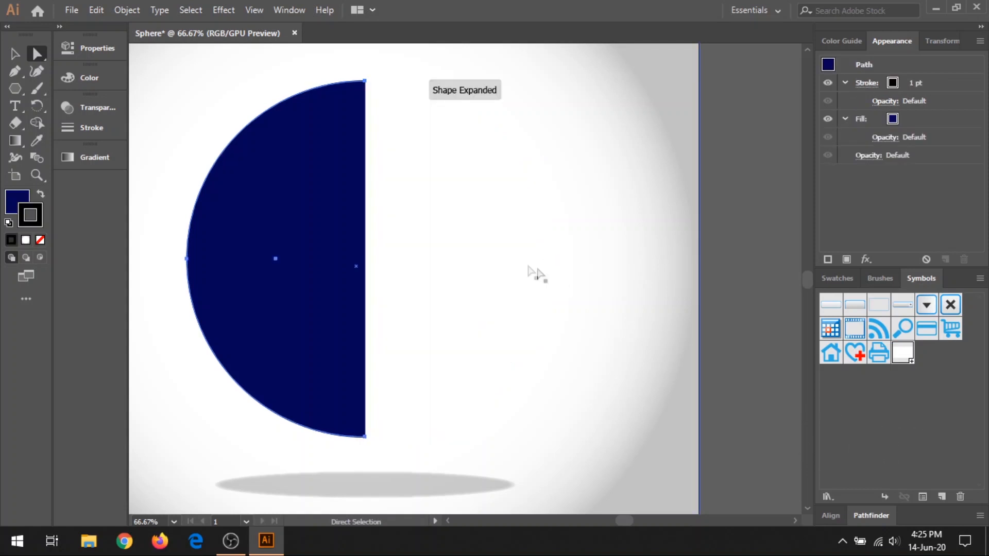
Step: Add a 3D Revolve effect to the half circle with preview on, revolving from the Right Edge with Diffuse Shading
left_click(867, 258)
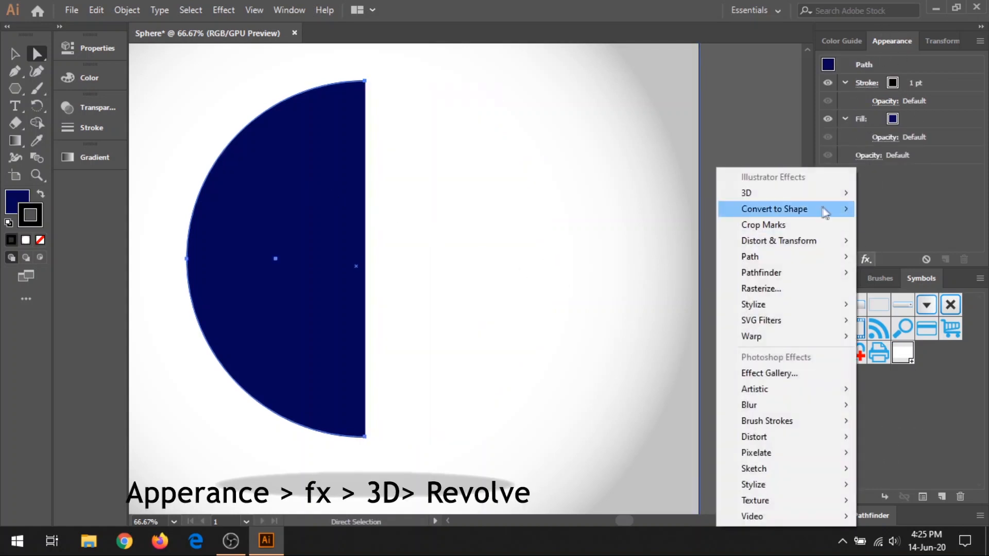
mouse_move(821, 201)
left_click(876, 208)
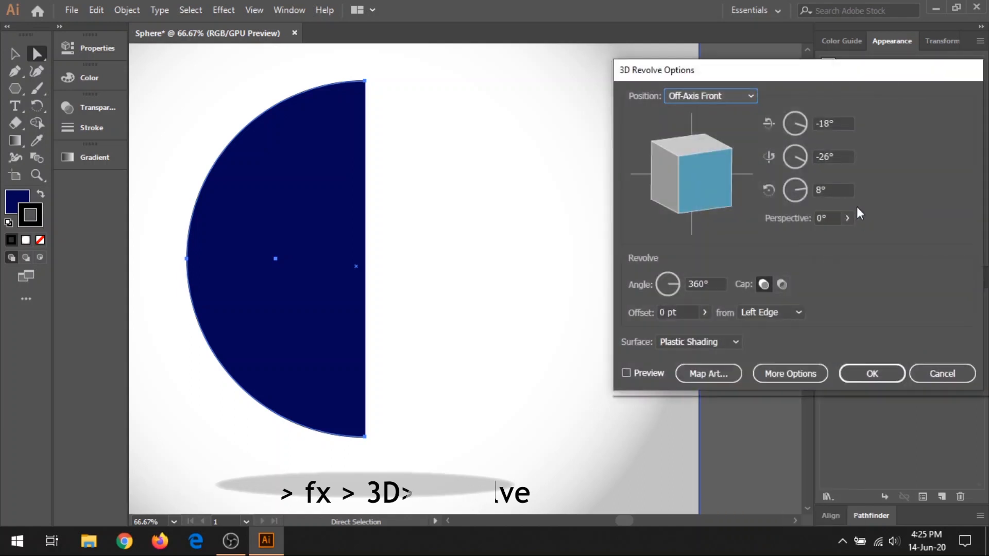
left_click(641, 375)
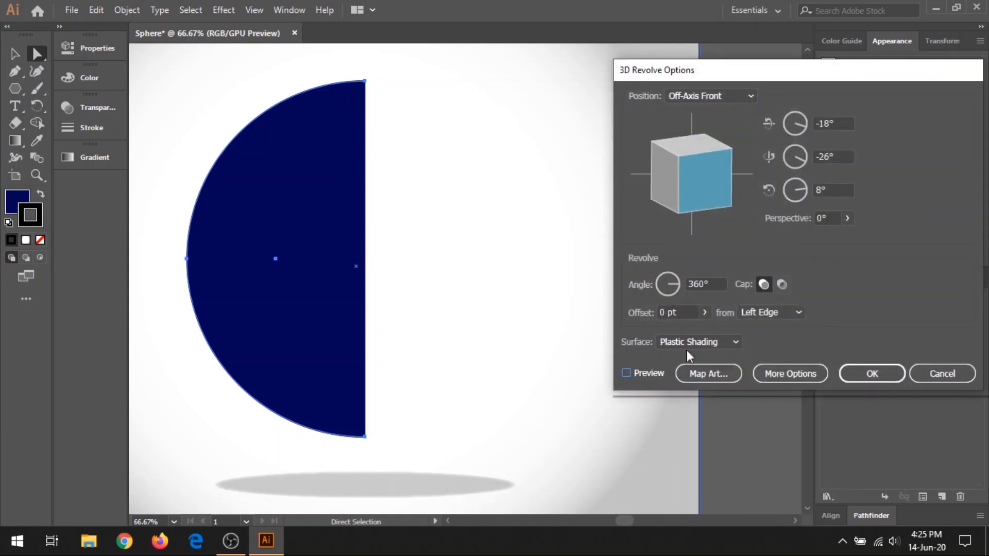
left_click(782, 311)
left_click(777, 344)
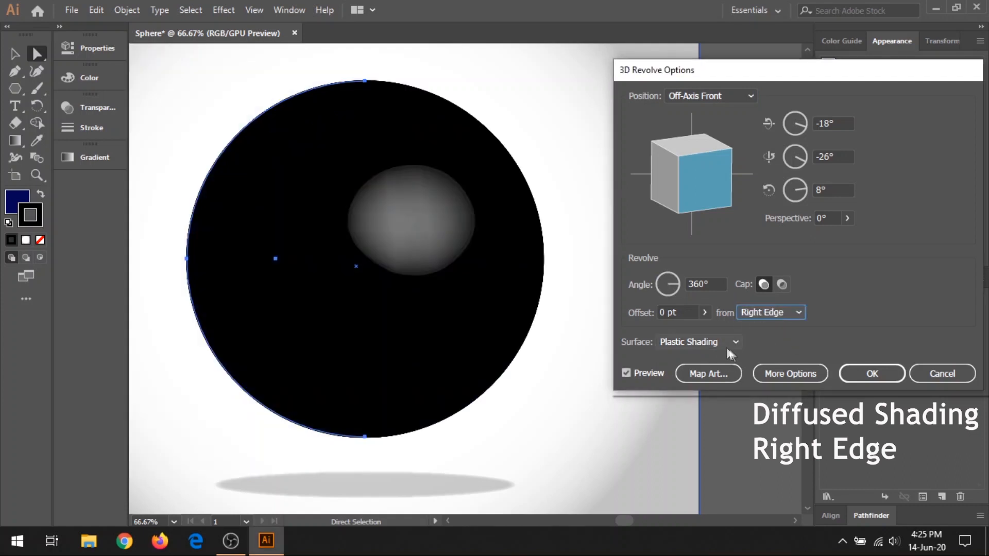
left_click(726, 342)
left_click(714, 384)
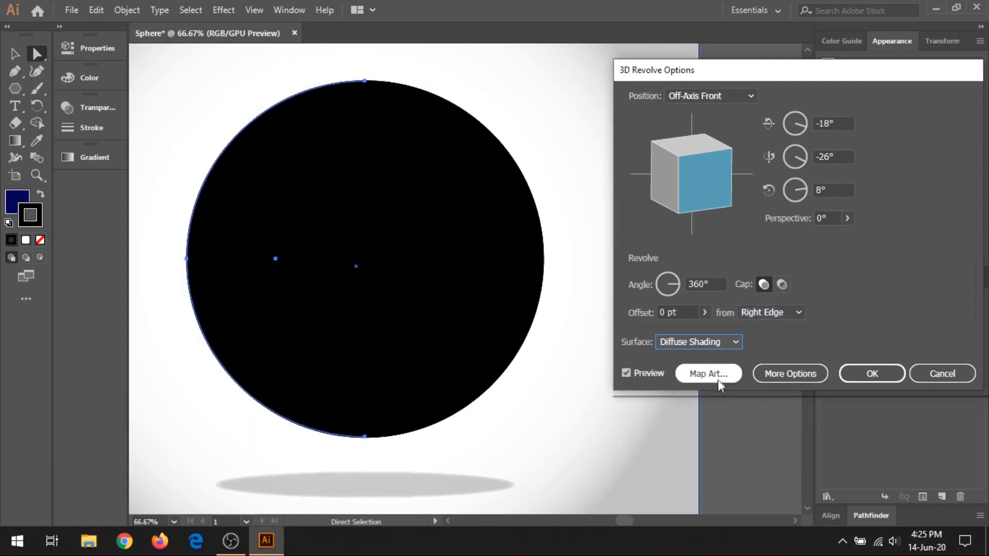
Step: Map New Symbol onto surface 1 of 3, moving it to the surface's upper-left corner and shrinking it slightly to cover the whole surface
left_click(717, 374)
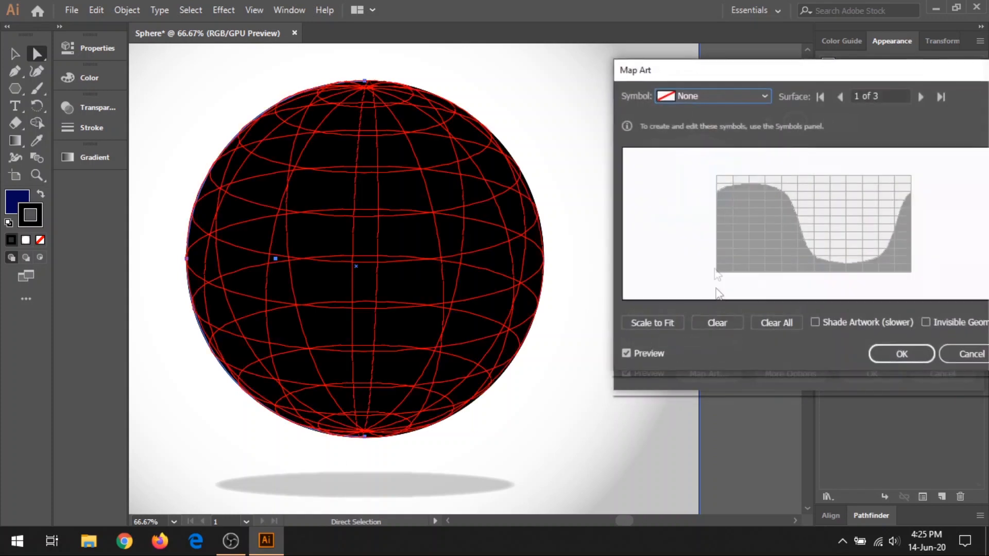
left_click(752, 98)
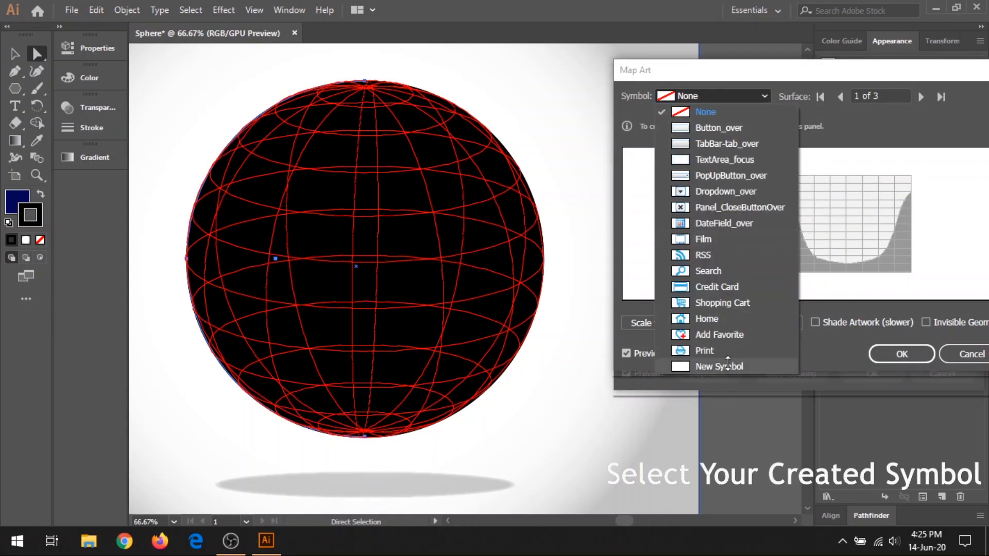
left_click(747, 366)
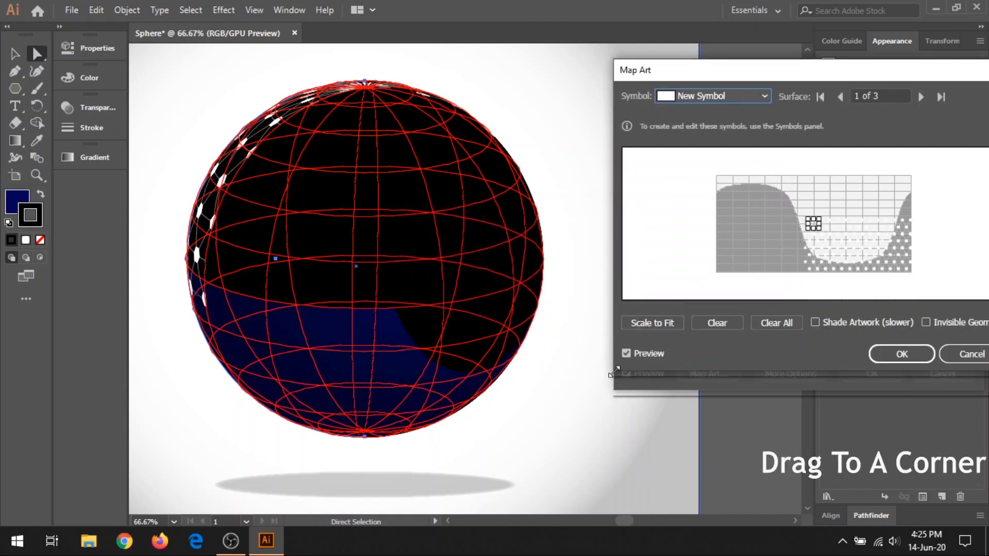
left_click_drag(616, 369, 541, 484)
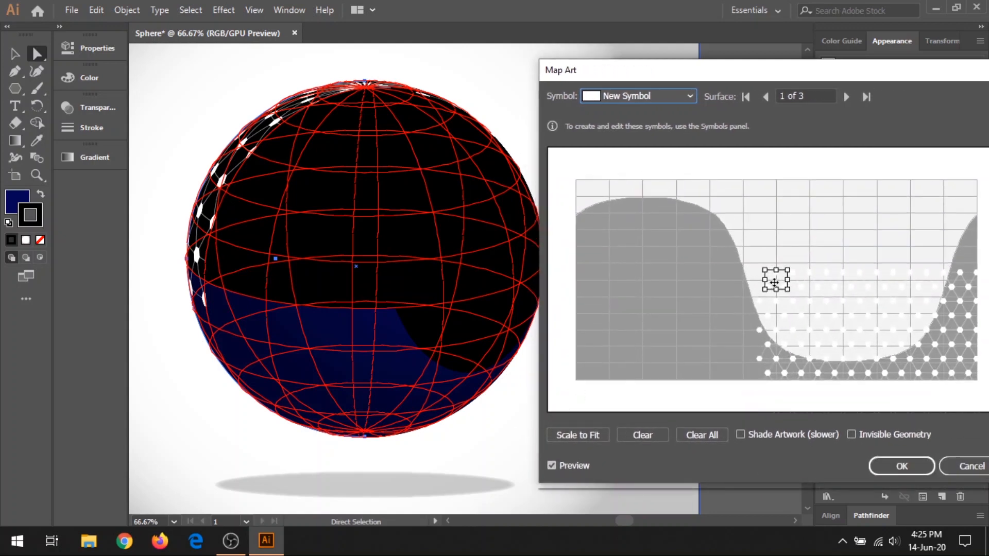
left_click_drag(775, 280, 589, 193)
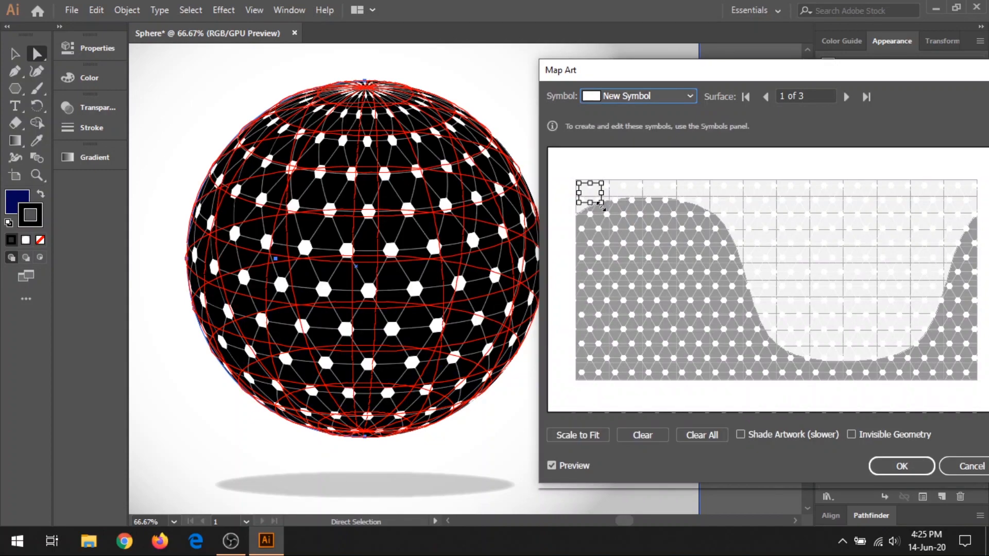
left_click_drag(603, 206, 597, 201)
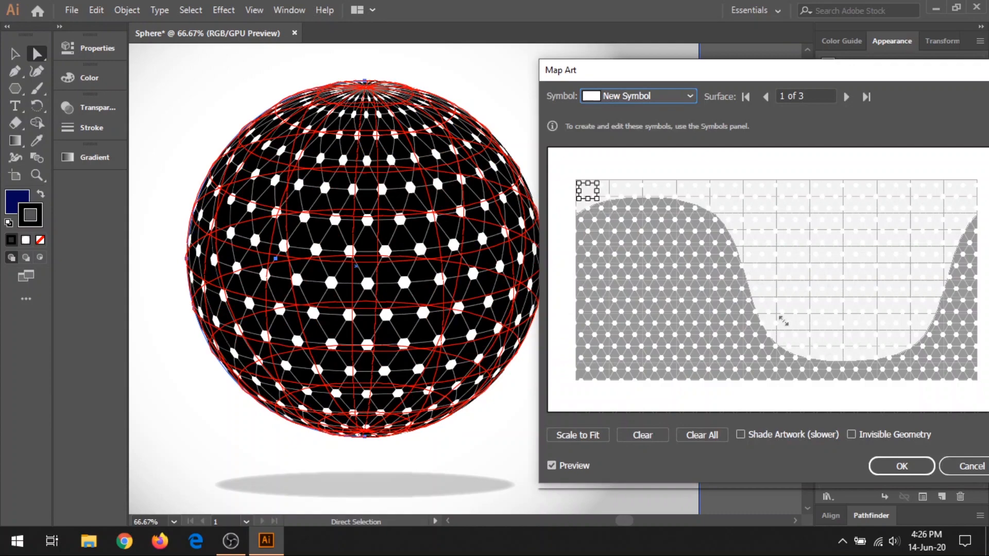
left_click(896, 465)
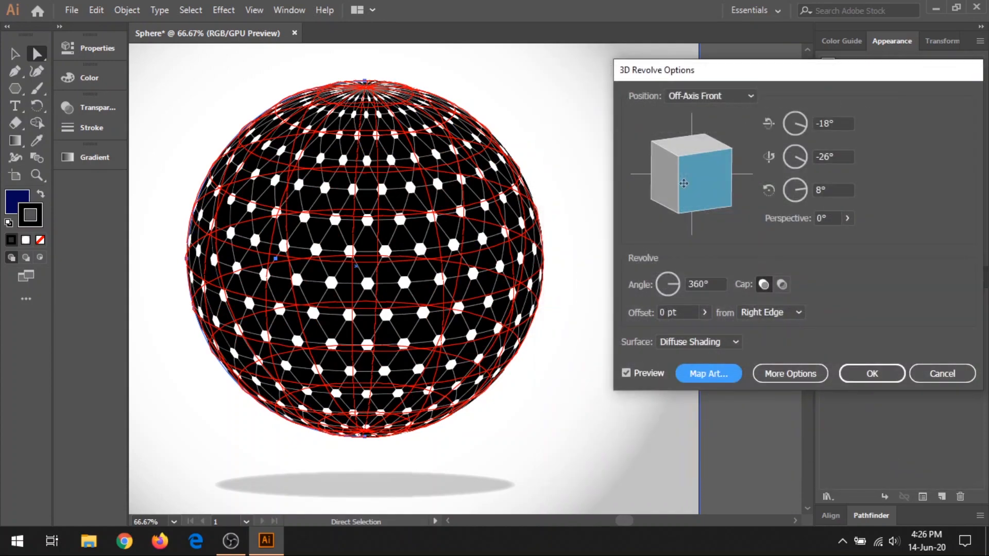
Step: Set the revolve rotation to 148° around X, 17° around Y and 141° around Z, and apply the 3D effect
left_click_drag(684, 183, 706, 185)
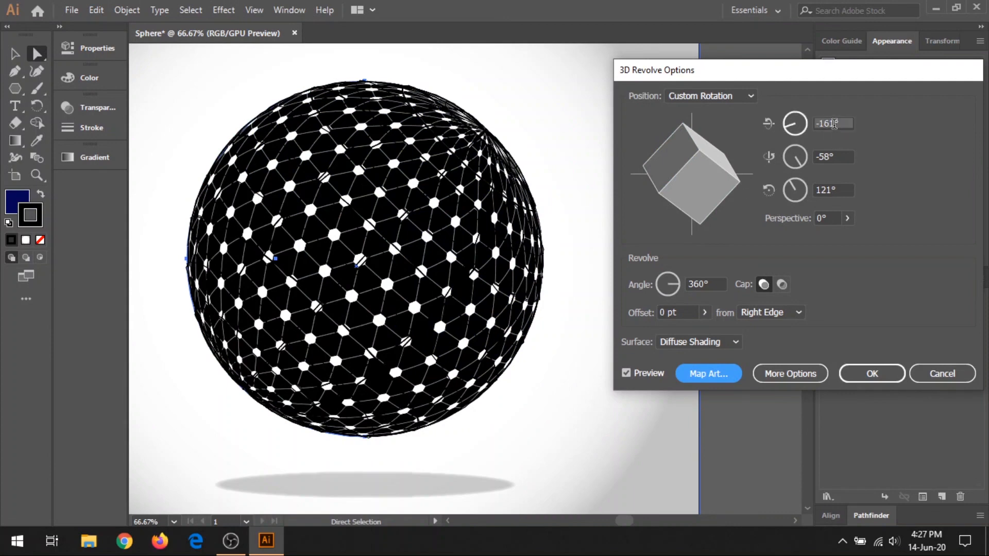
left_click(817, 128)
type("1")
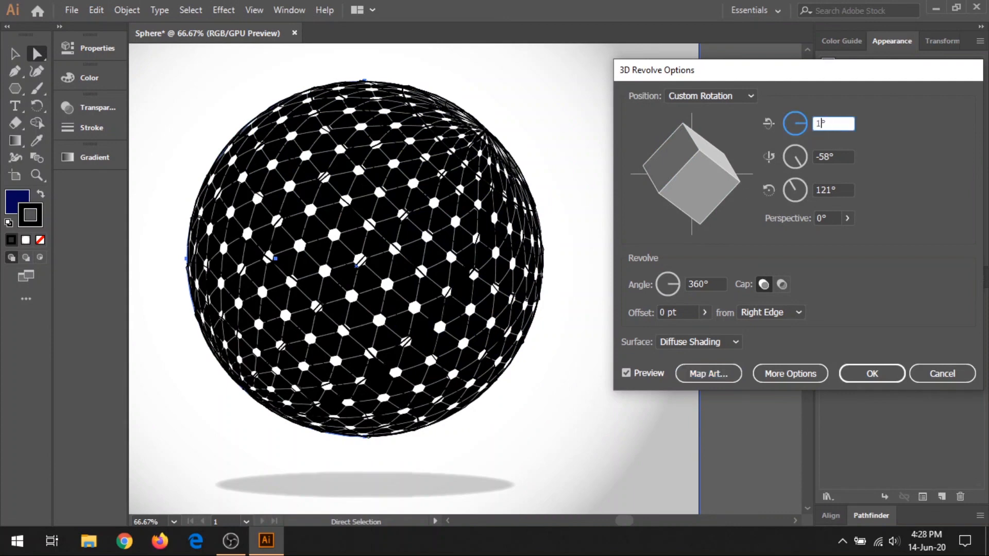
type("8")
key("BackSpace")
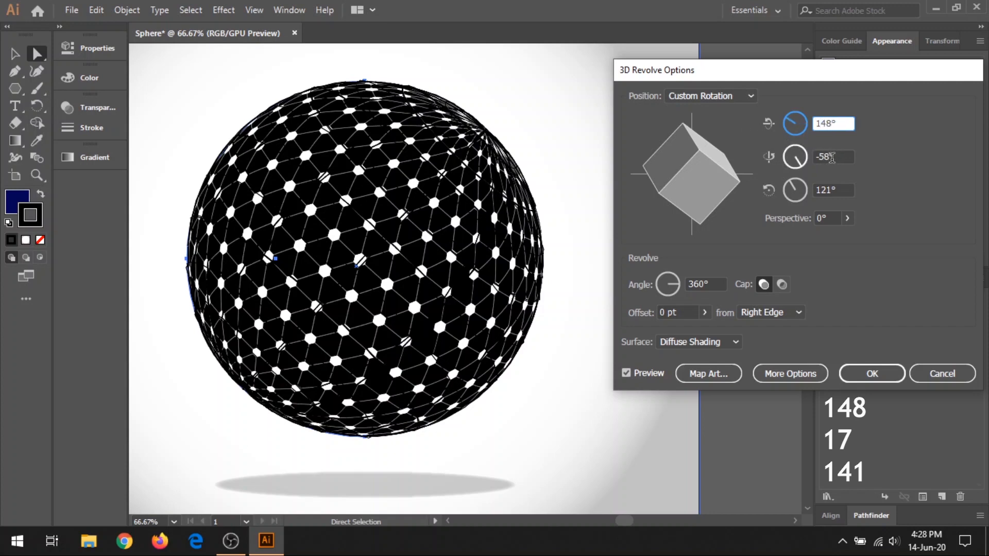
left_click(831, 158)
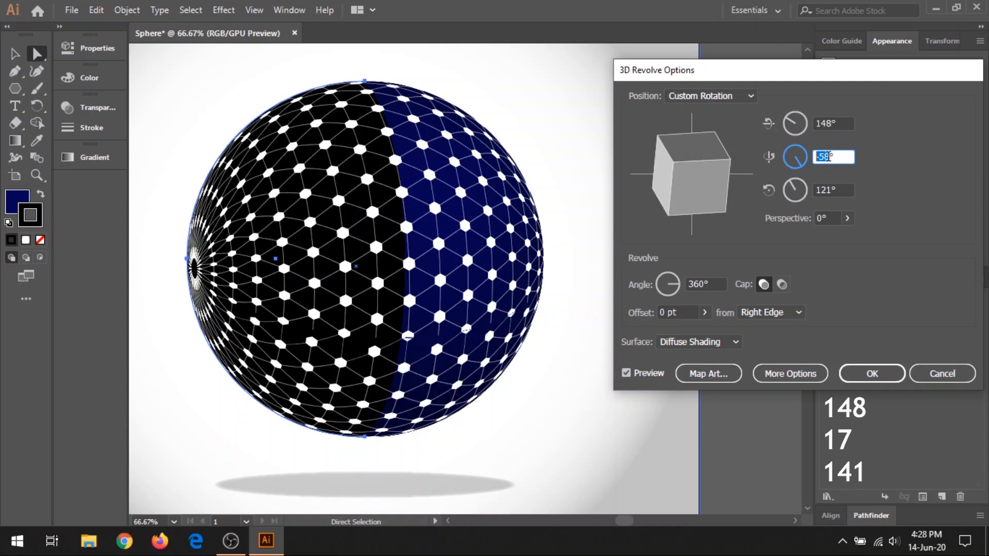
type("17")
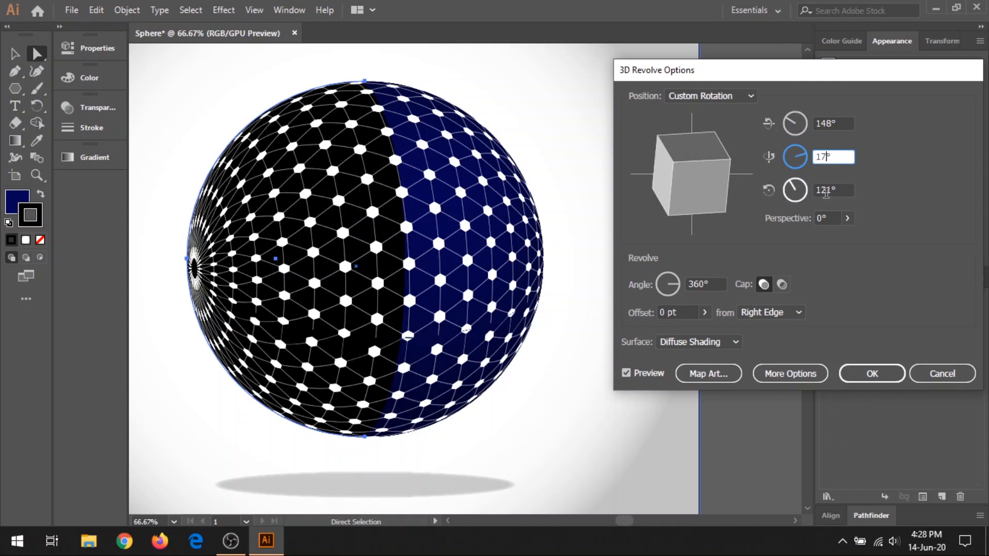
left_click(826, 190)
left_click(830, 191)
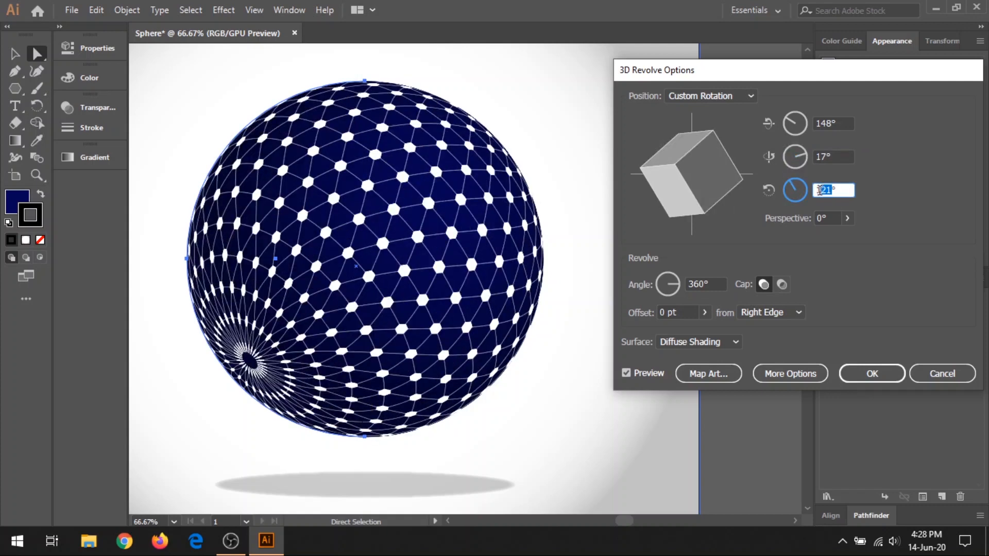
type("1")
key("shift+Tab")
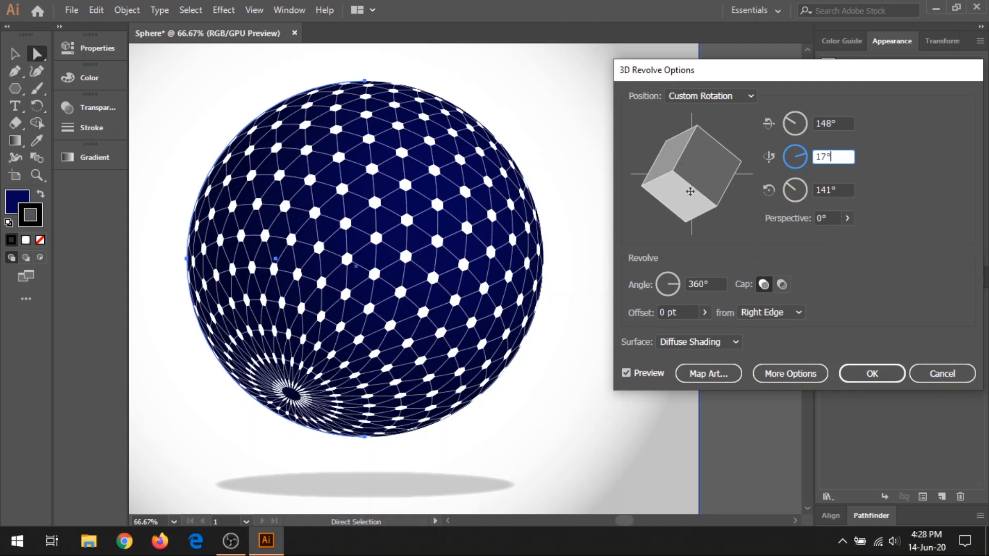
left_click(871, 372)
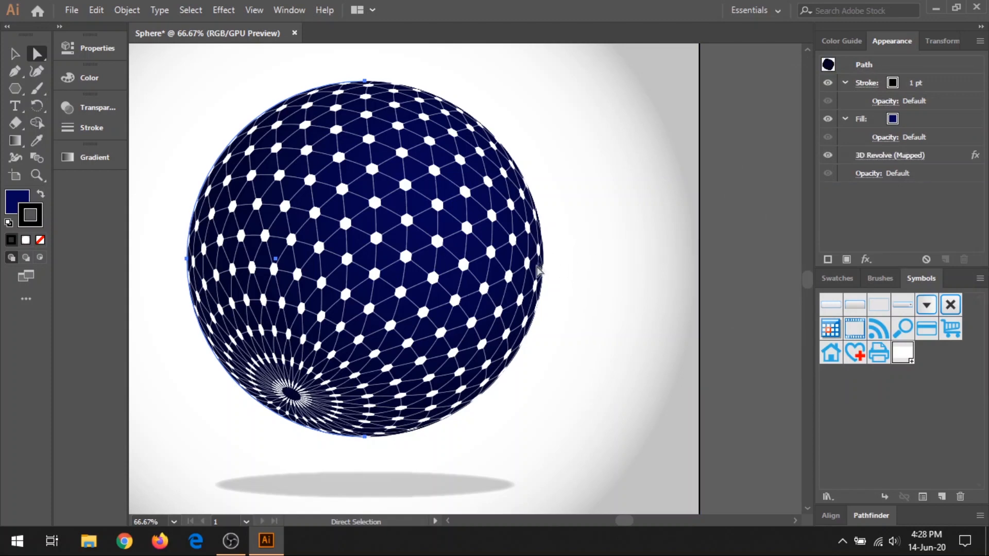
Step: Create a 532 × 532 px circle and place it on the empty canvas just right of the artboard
key("ctrl+minus")
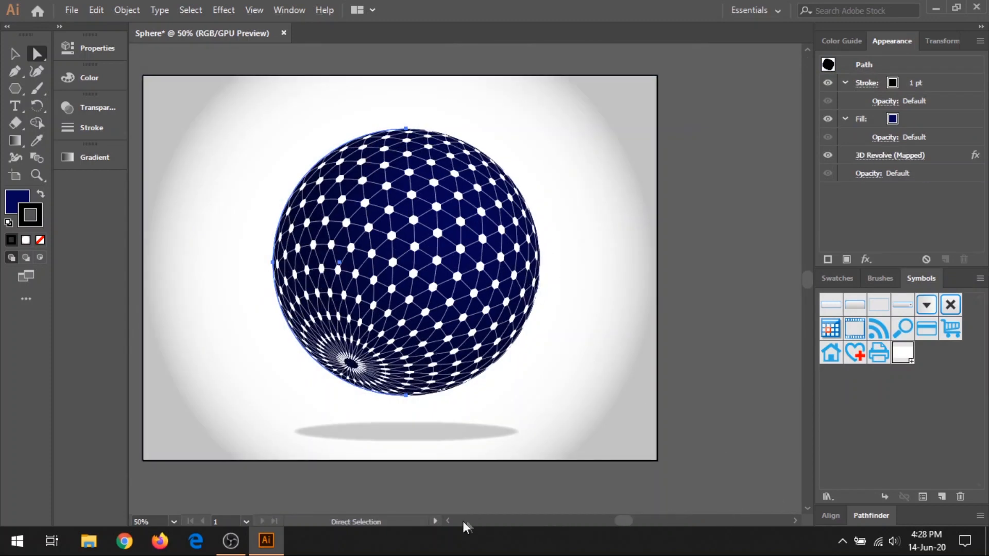
left_click(449, 521)
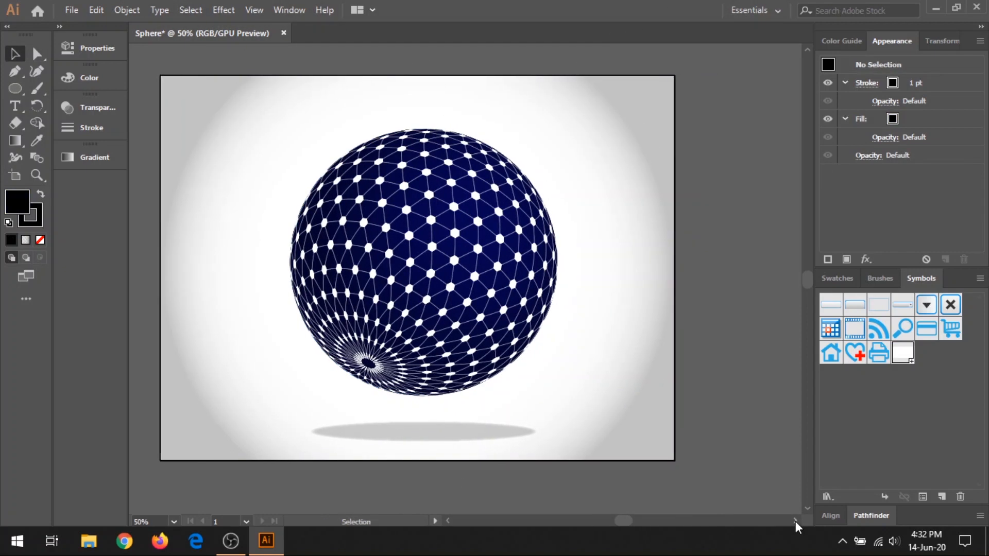
scroll(795, 524, "right", 5)
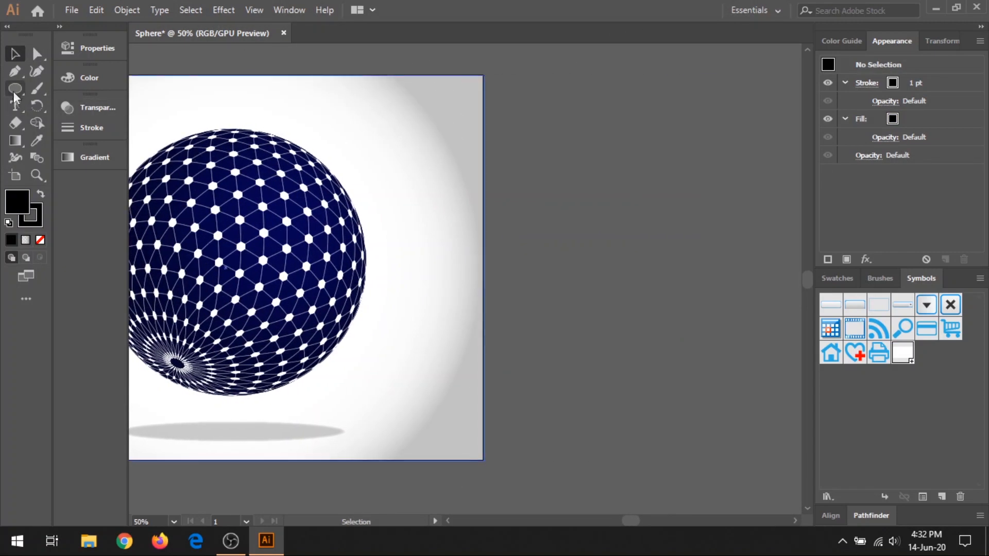
key("l")
left_click(523, 274)
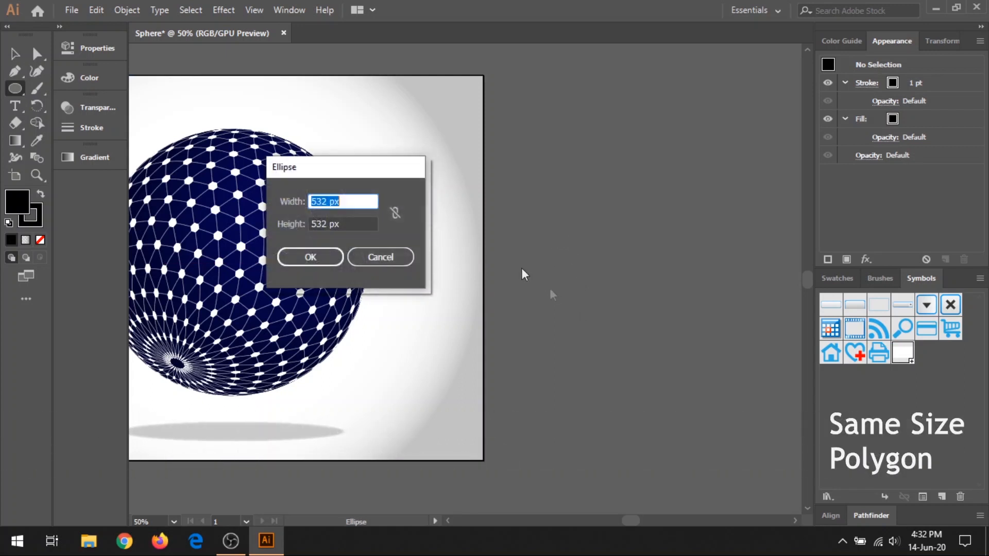
left_click(335, 261)
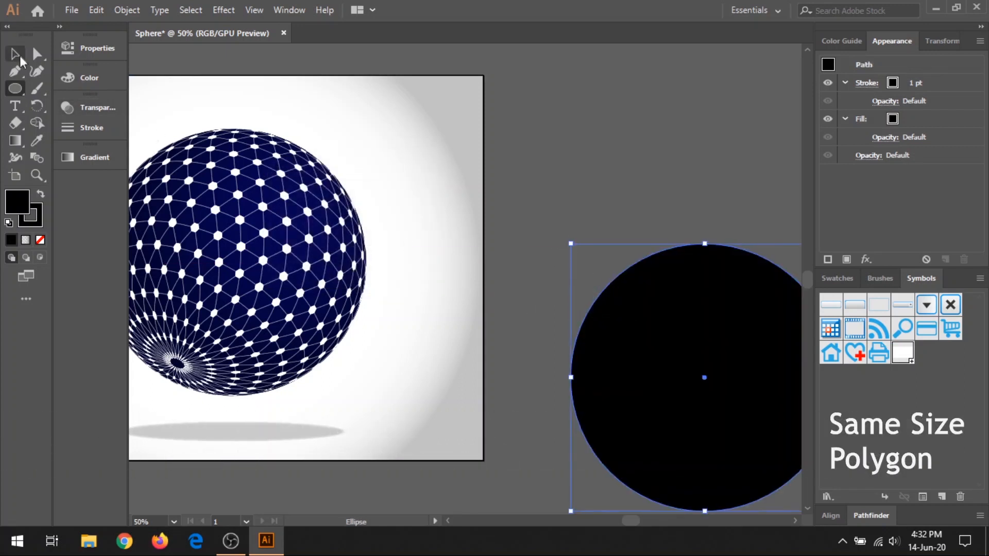
left_click(15, 53)
left_click_drag(606, 359, 572, 273)
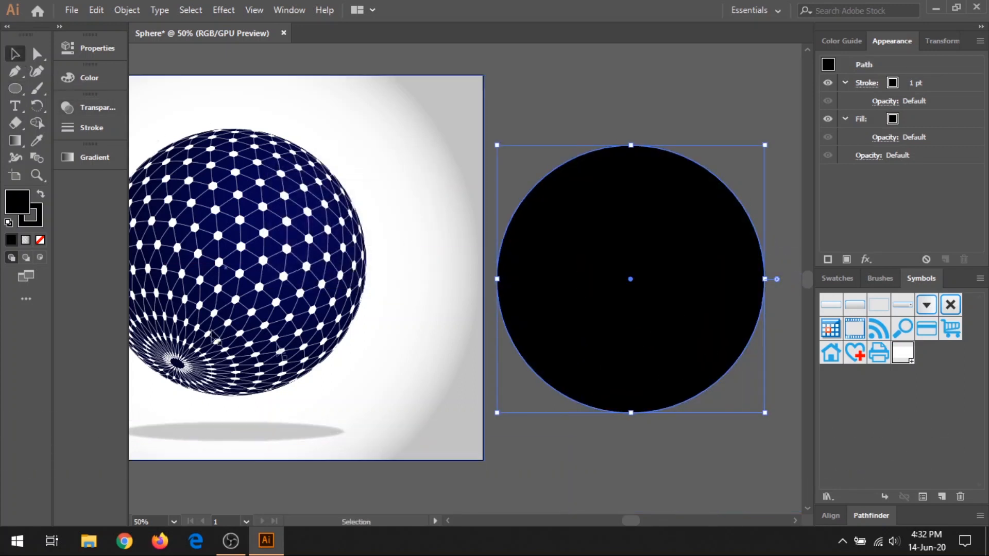
Step: Fill the circle with a radial white-to-black gradient, moving the dark stop to 24.11% and reversing the gradient
left_click(26, 257)
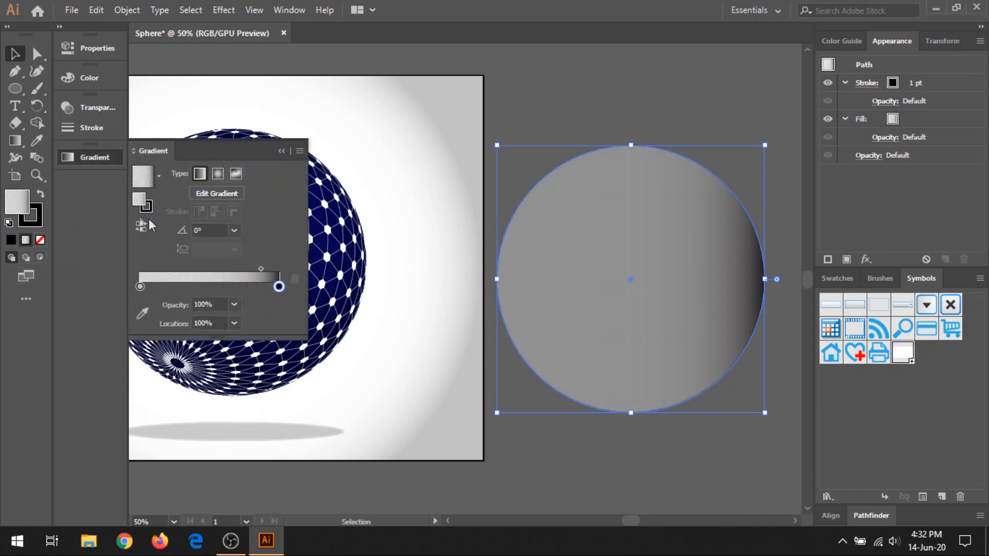
left_click(218, 174)
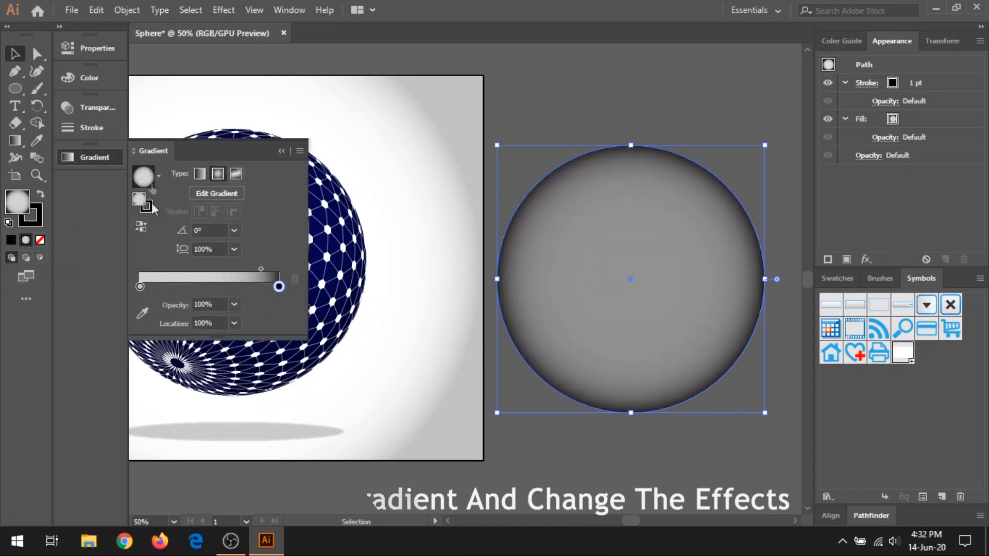
left_click_drag(278, 286, 174, 287)
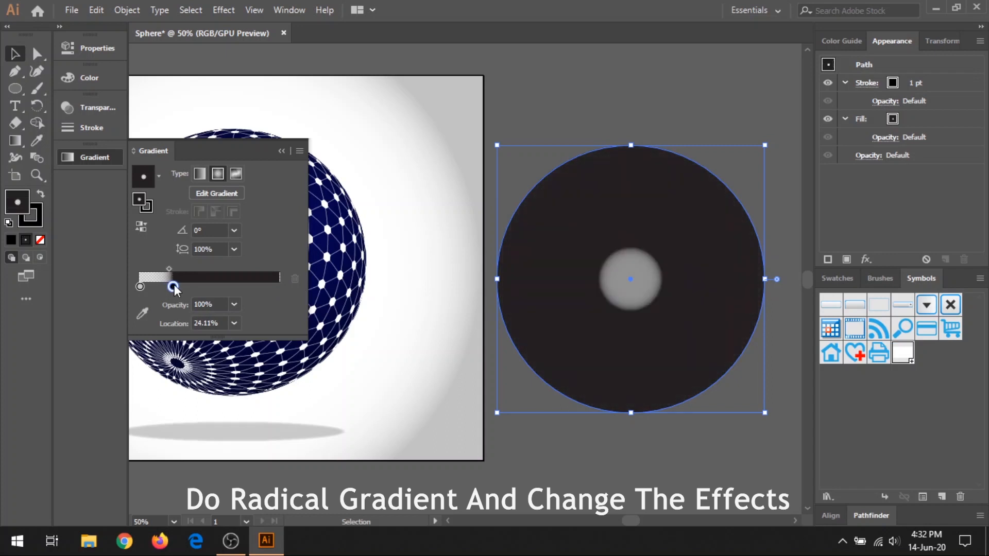
left_click(143, 227)
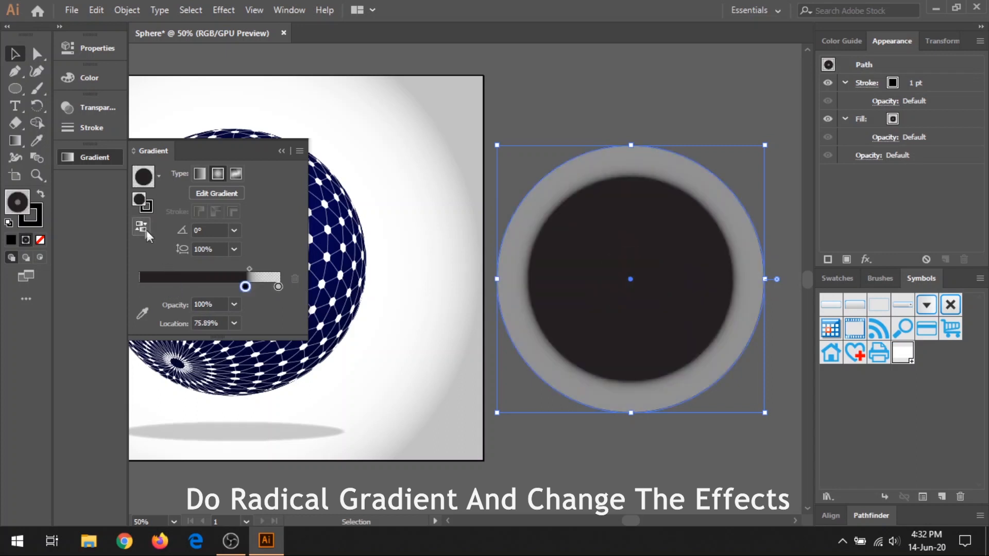
Step: Replace the gradient's dark stop with one at 22.08% and move the midpoint to 87%, keeping the light area near the rim
left_click(188, 287)
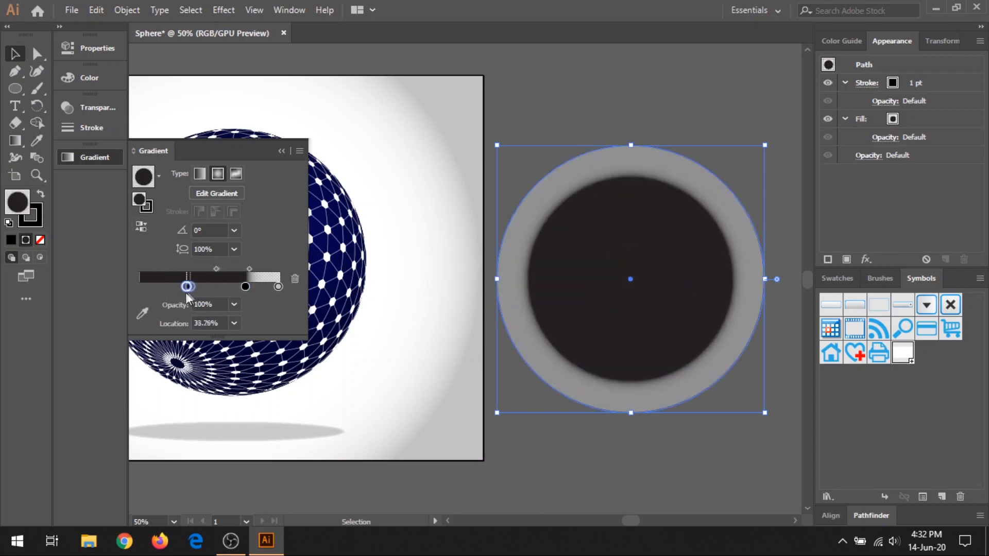
left_click(246, 287)
left_click(296, 283)
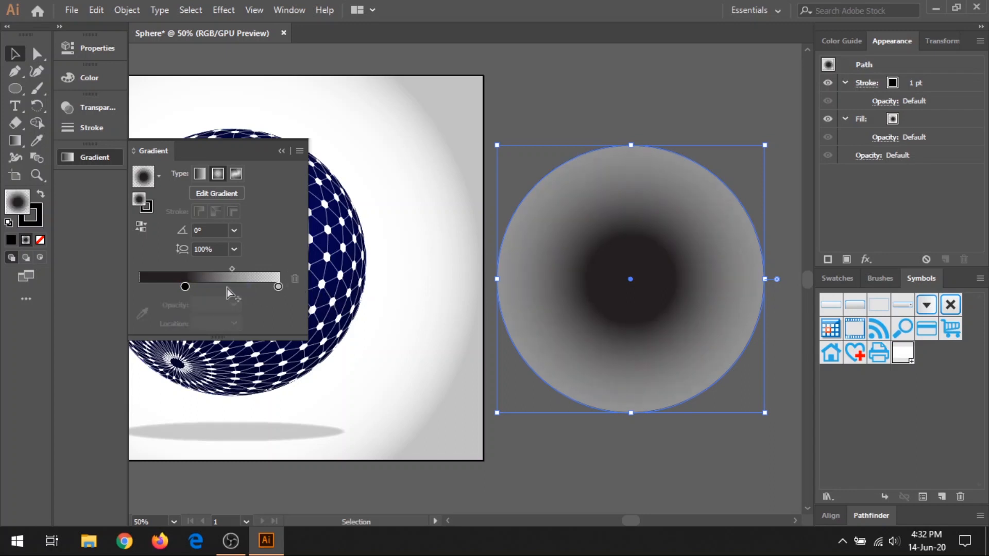
left_click_drag(181, 287, 170, 287)
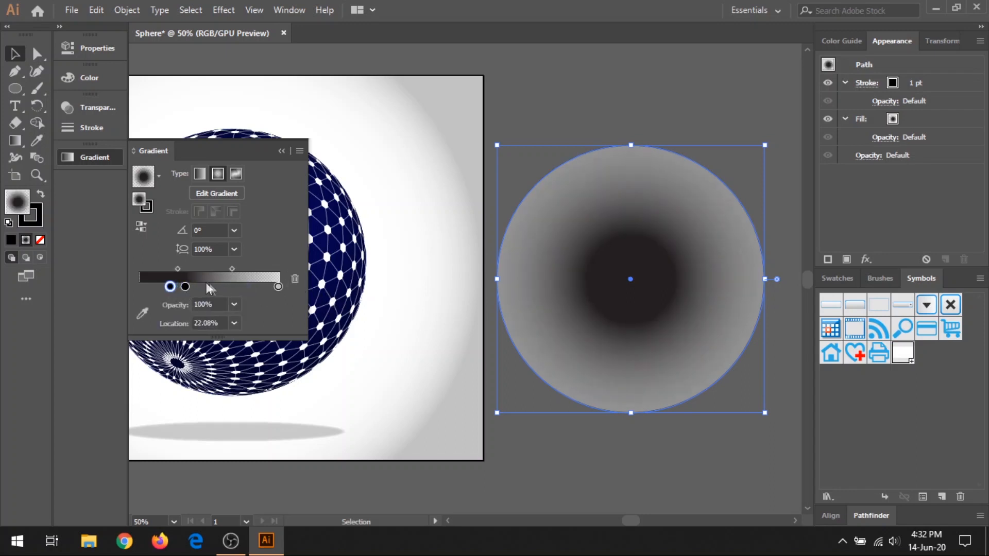
left_click(296, 280)
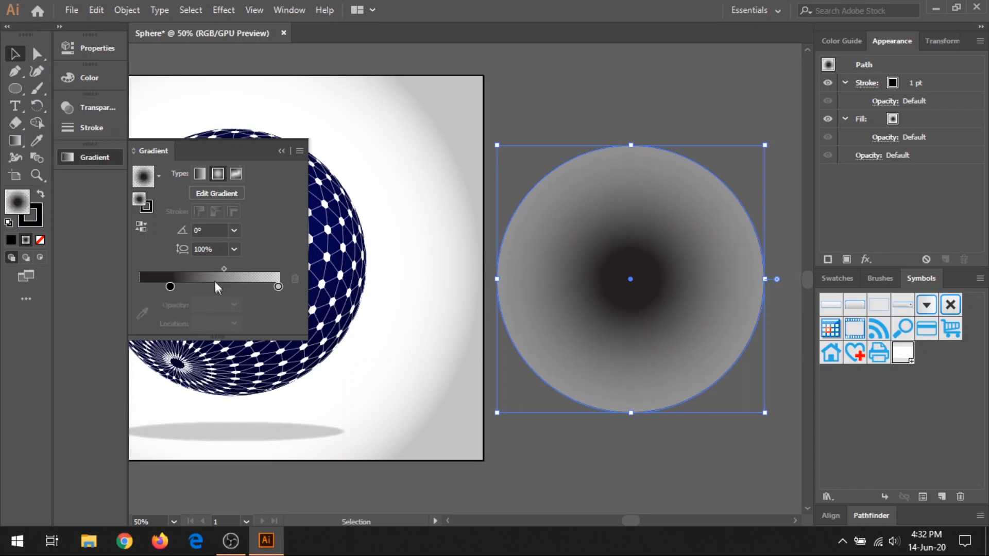
left_click_drag(224, 270, 264, 272)
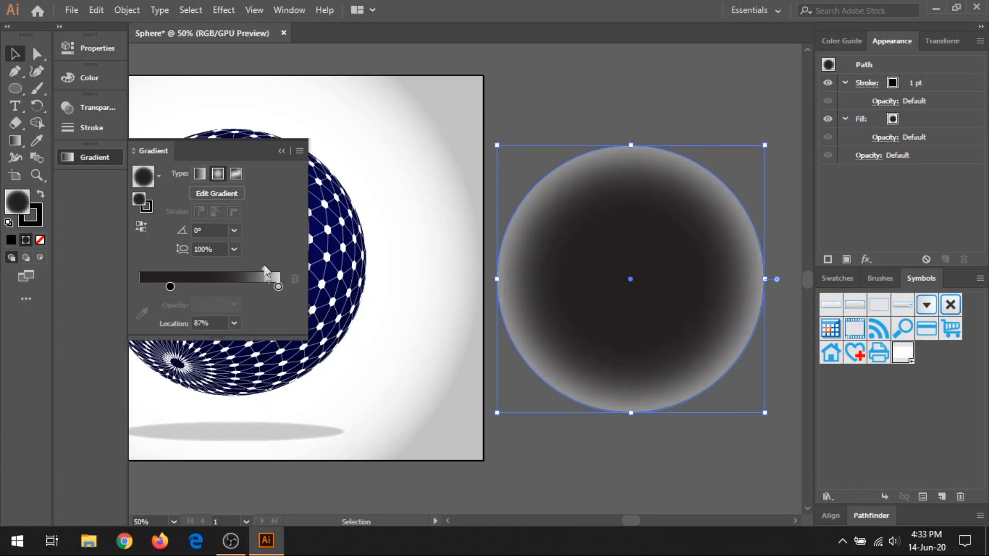
left_click(281, 151)
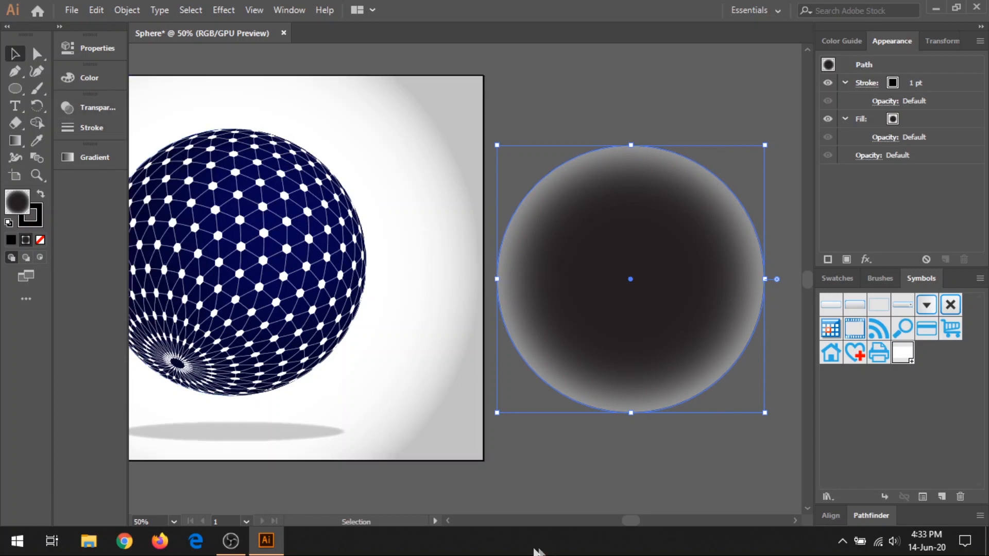
Step: Move the gradient circle exactly over the mesh sphere and set its blending mode to Screen
left_click(447, 520)
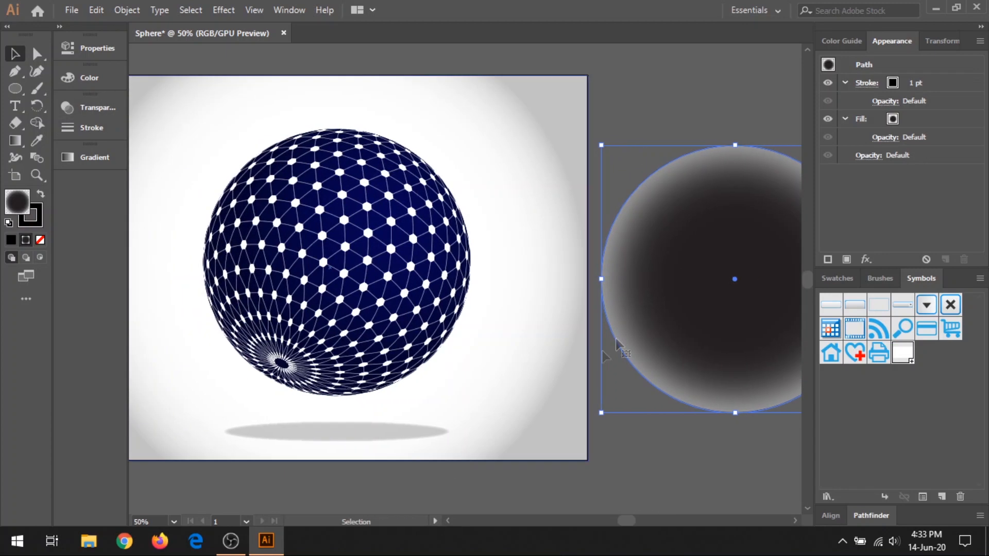
left_click_drag(667, 298, 286, 286)
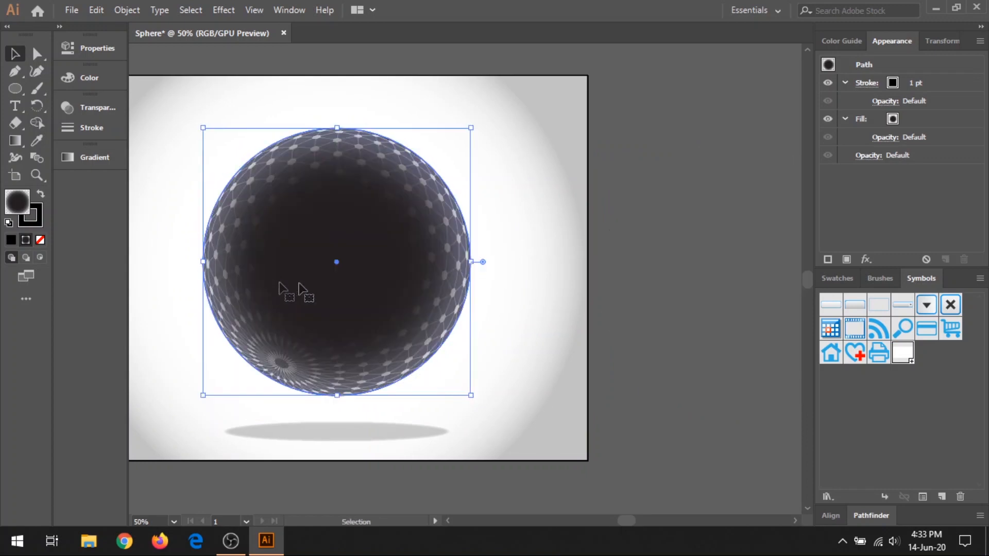
left_click(98, 107)
left_click(166, 122)
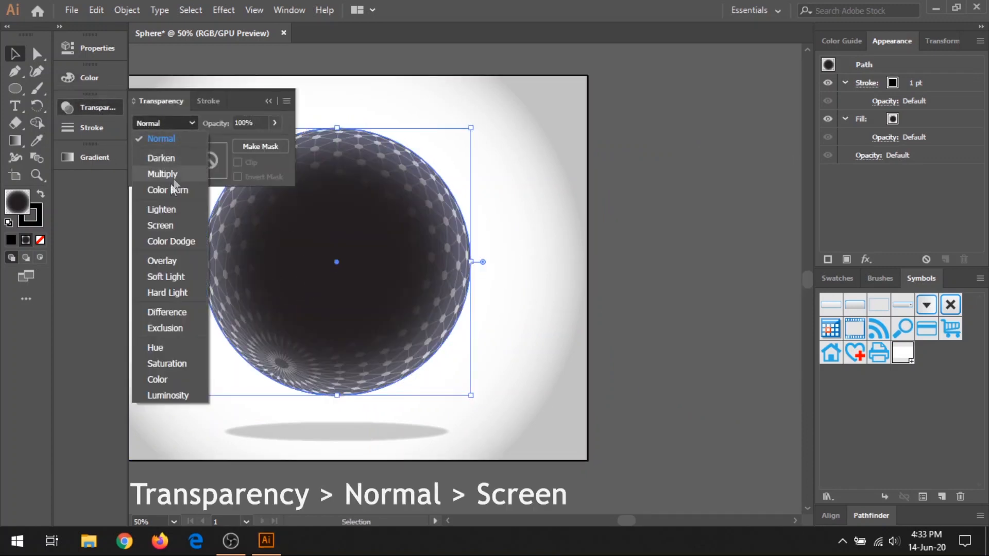
left_click(162, 225)
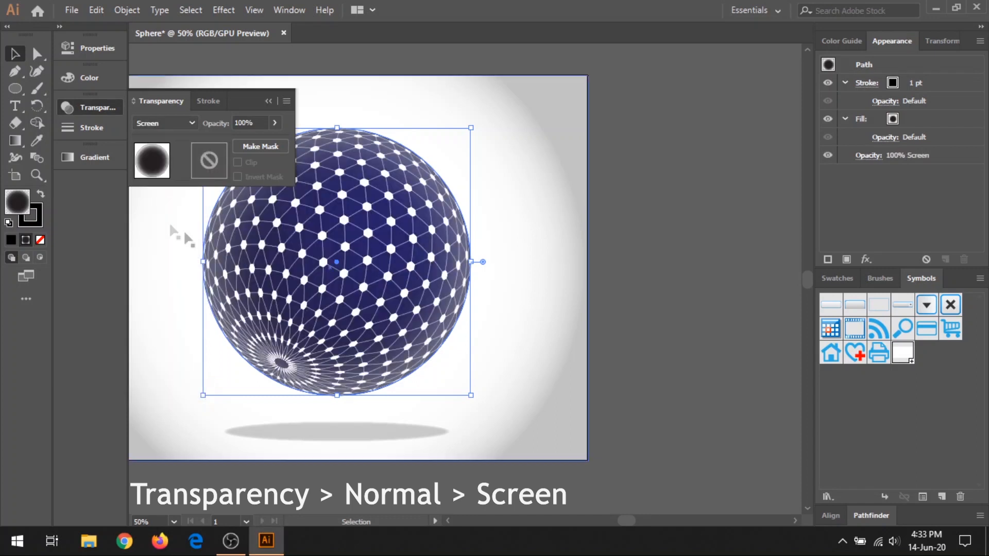
left_click(268, 102)
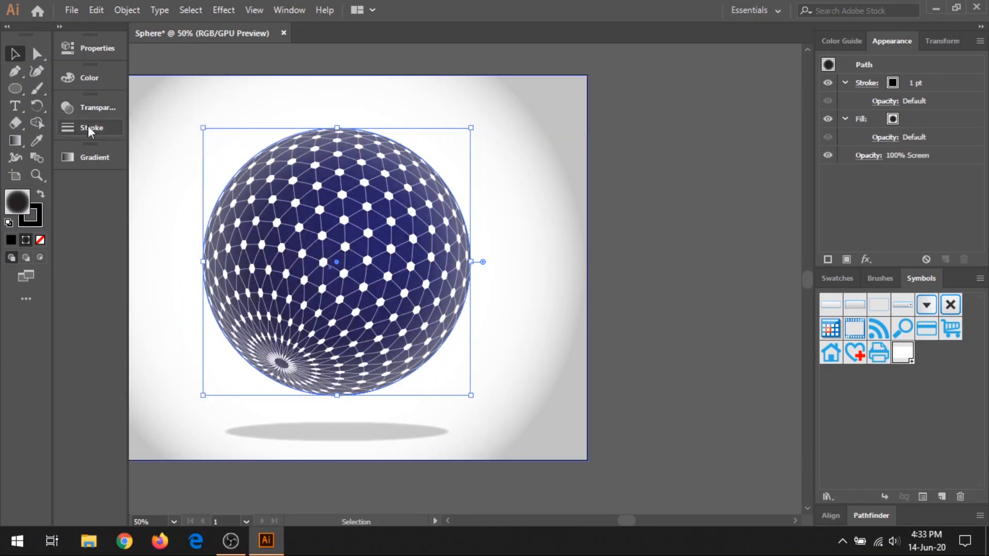
Step: Reduce the overlaid gradient circle's opacity to 80% and further to 70%
left_click(95, 108)
left_click(242, 122)
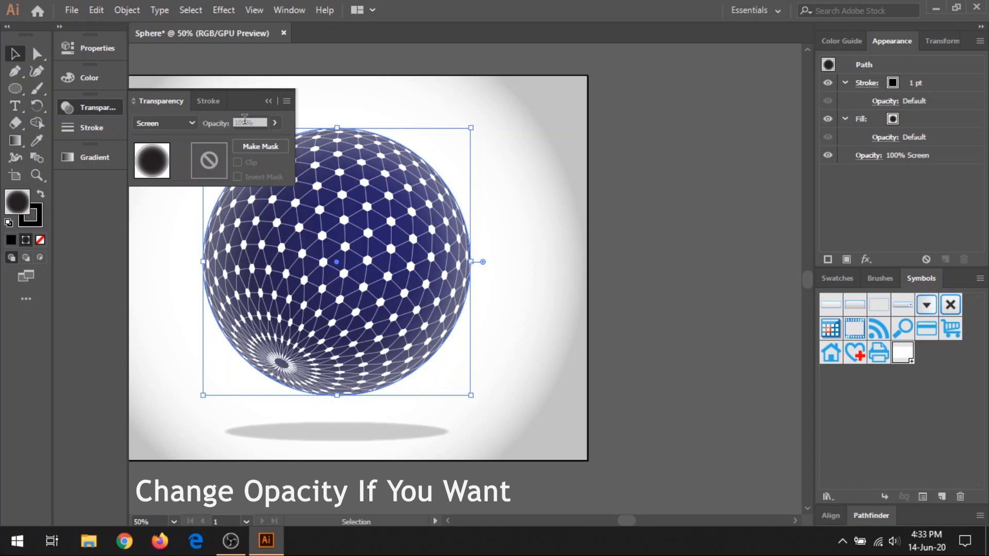
type("80%")
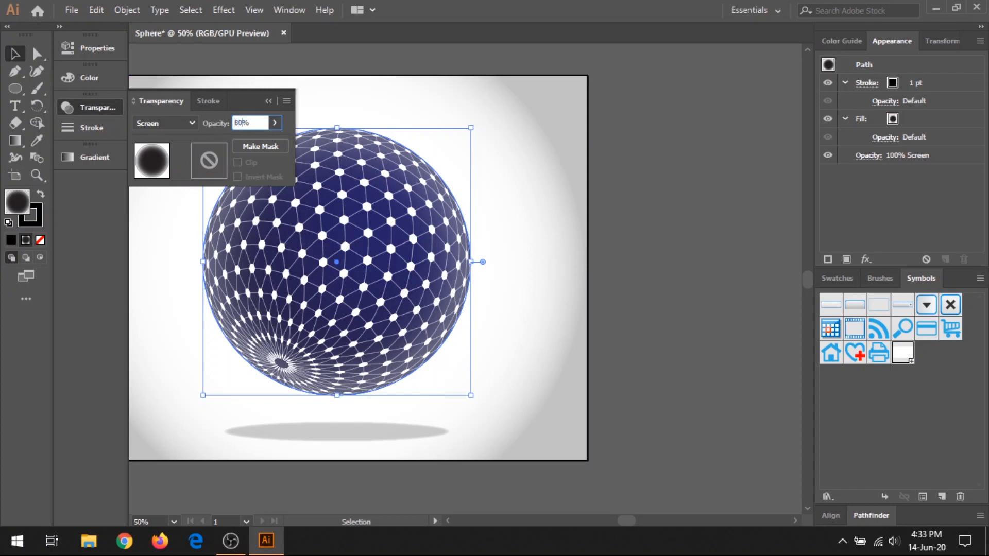
key("Return")
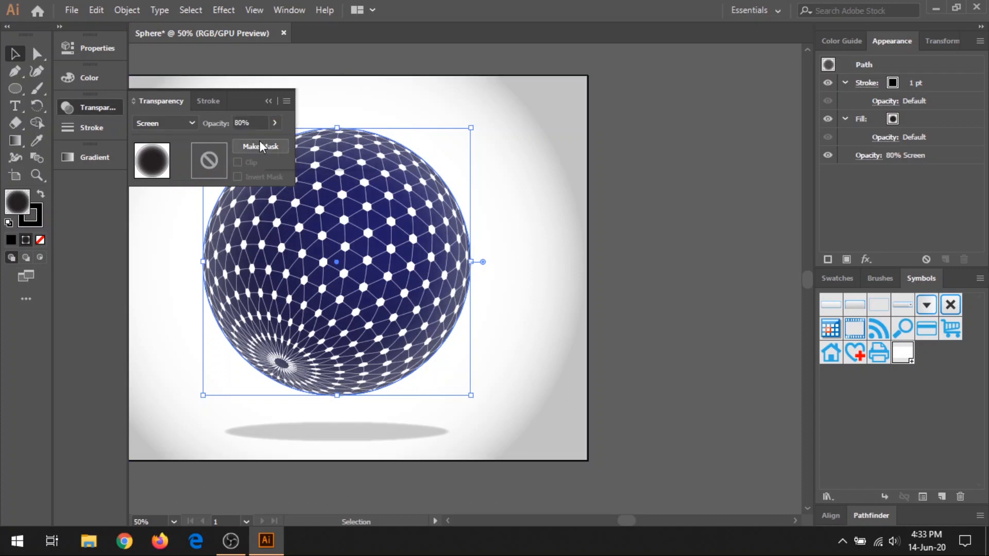
left_click(240, 121)
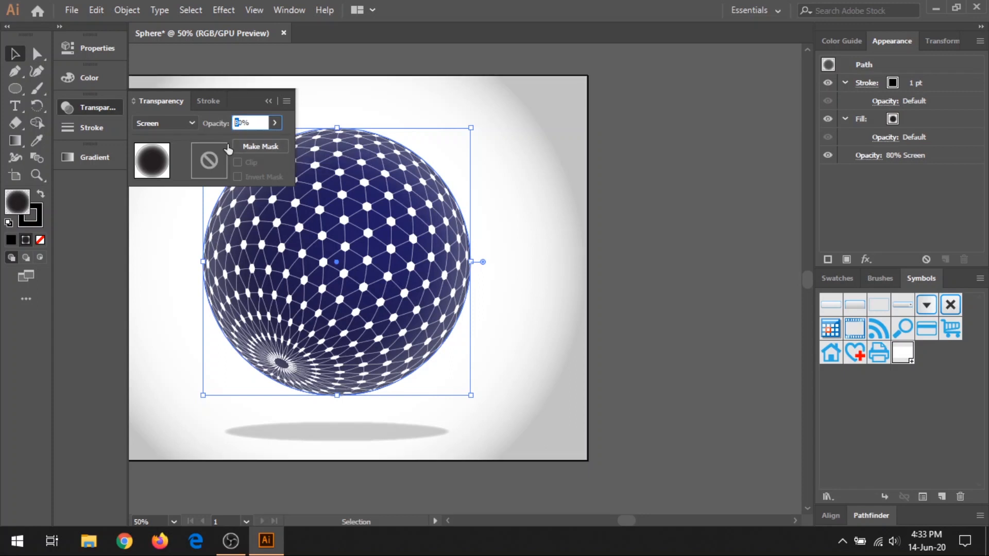
type("7")
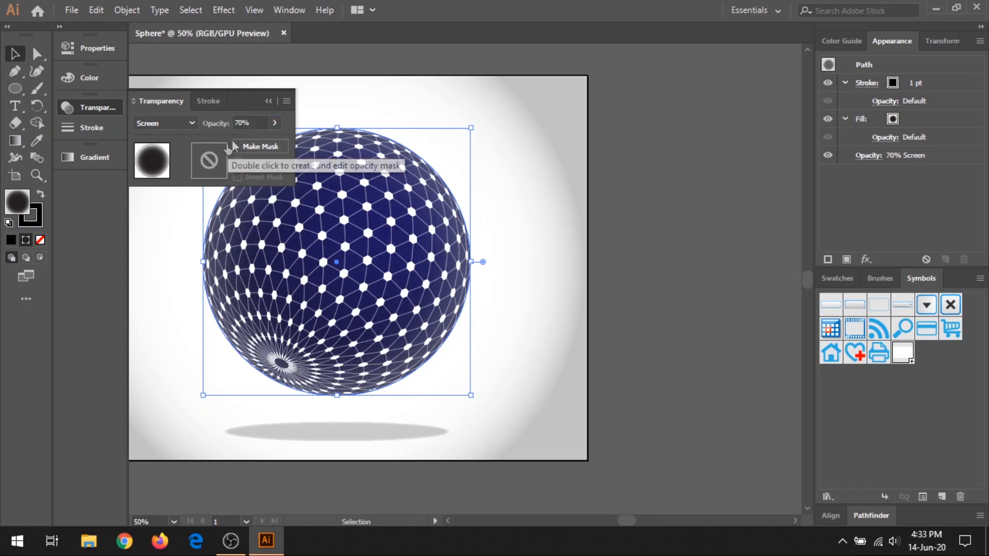
key("Return")
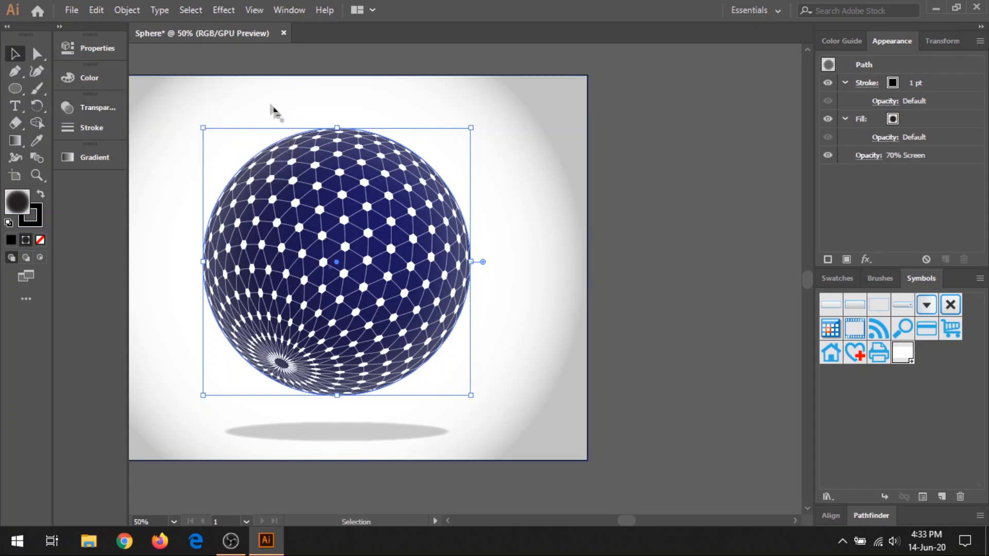
left_click(446, 519)
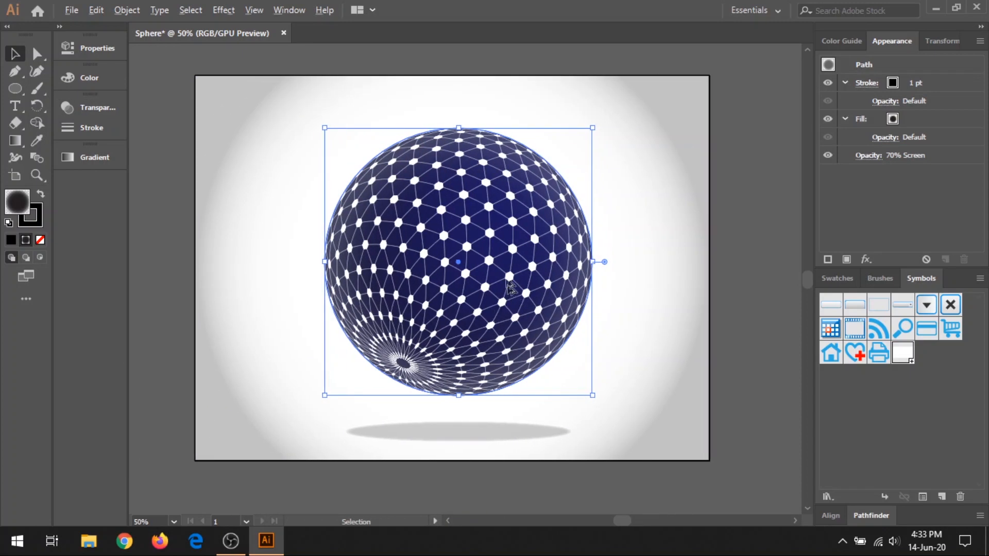
scroll(498, 273, "up", 1)
scroll(422, 271, "up", 1)
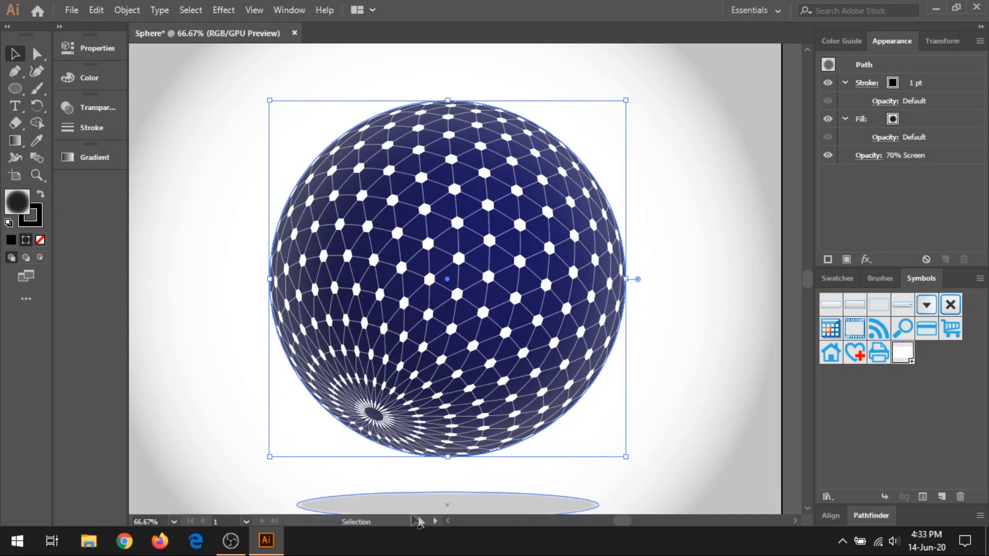
left_click(447, 521)
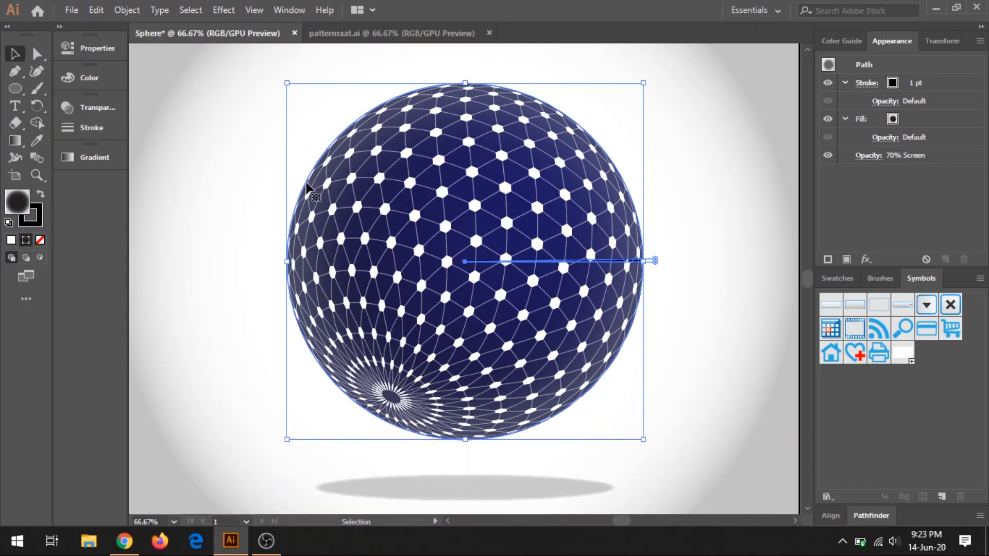
Step: Switch to the patternraat.ai document and bring up the available Blur effects, including Gaussian Blur
left_click(355, 33)
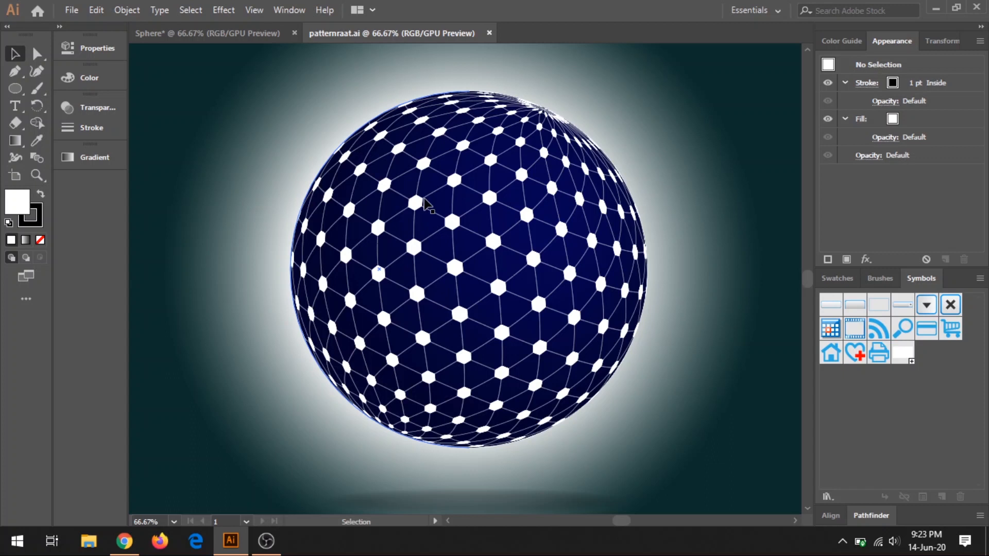
left_click(231, 13)
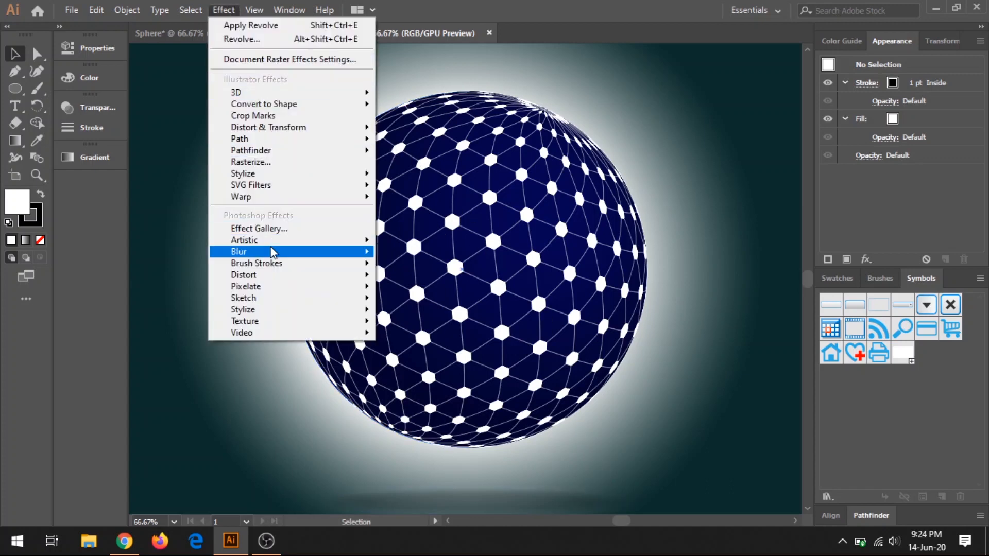
mouse_move(288, 252)
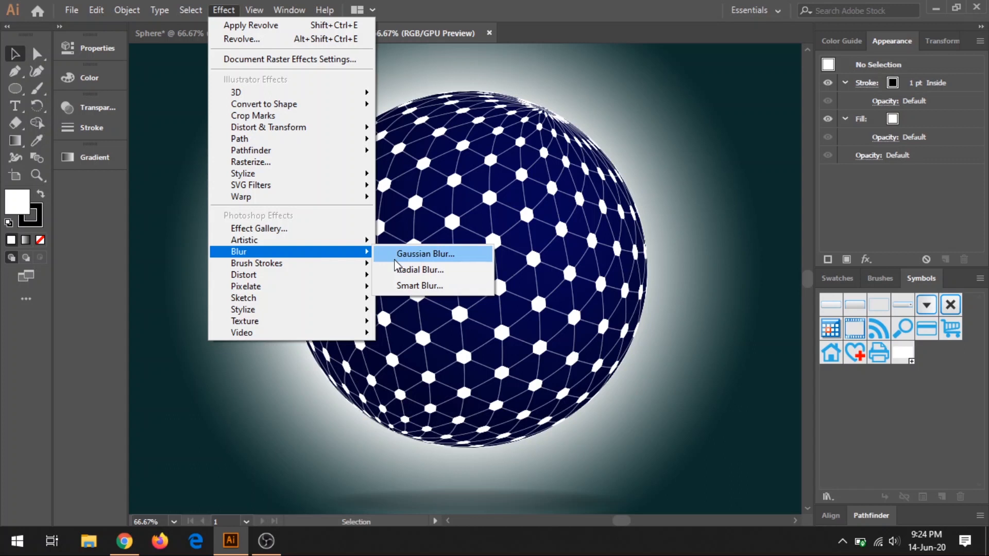